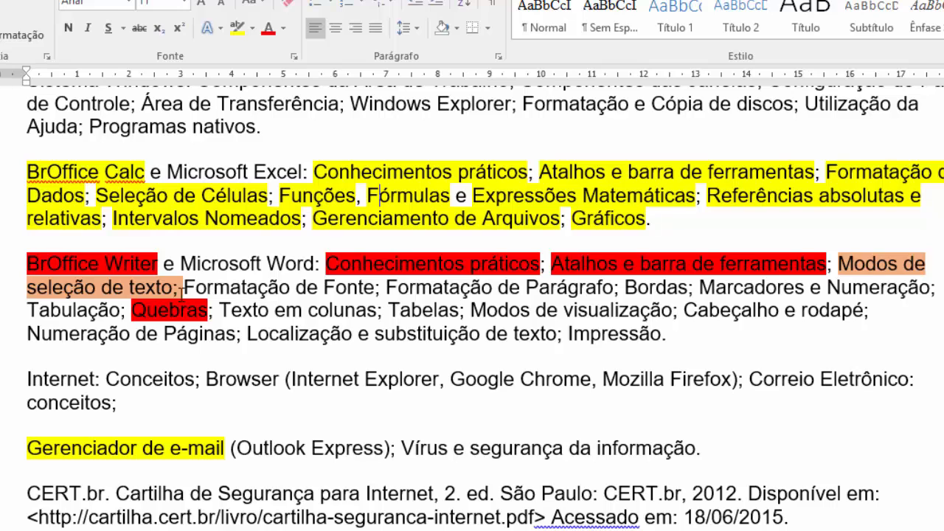
Step: Select the topic "Formatação de Fonte" in the BrOffice Writer section of the syllabus
left_click_drag(182, 288, 372, 292)
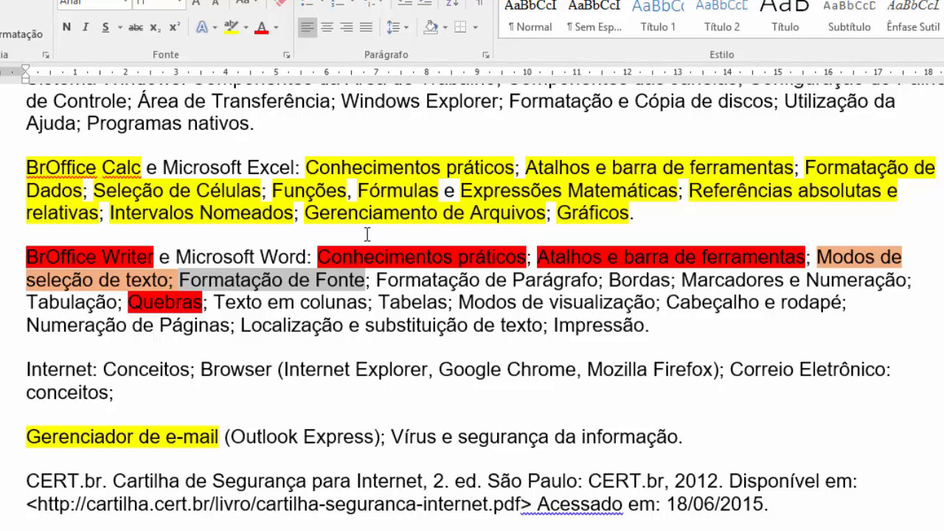
Step: Generate sample text in a blank Word document with =rand(10,5) and select the whole document
left_click(174, 88)
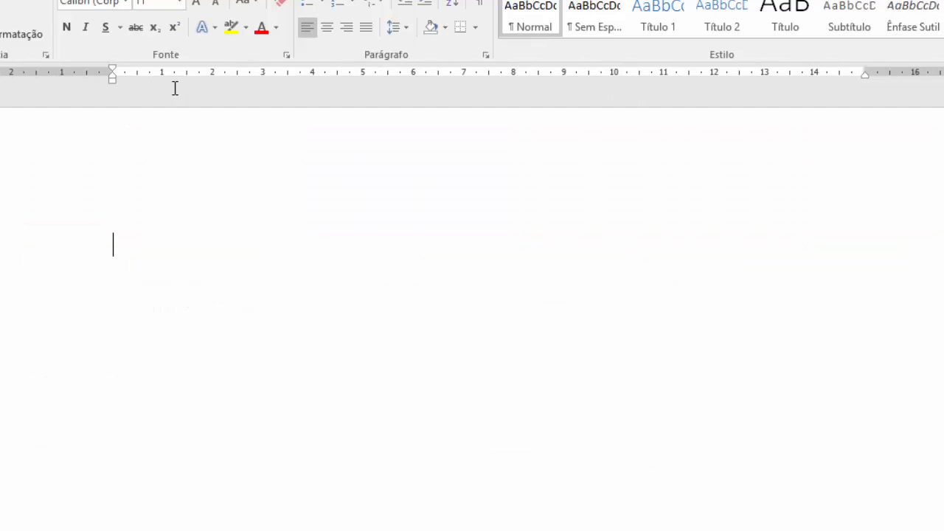
type("=rand(10,5)")
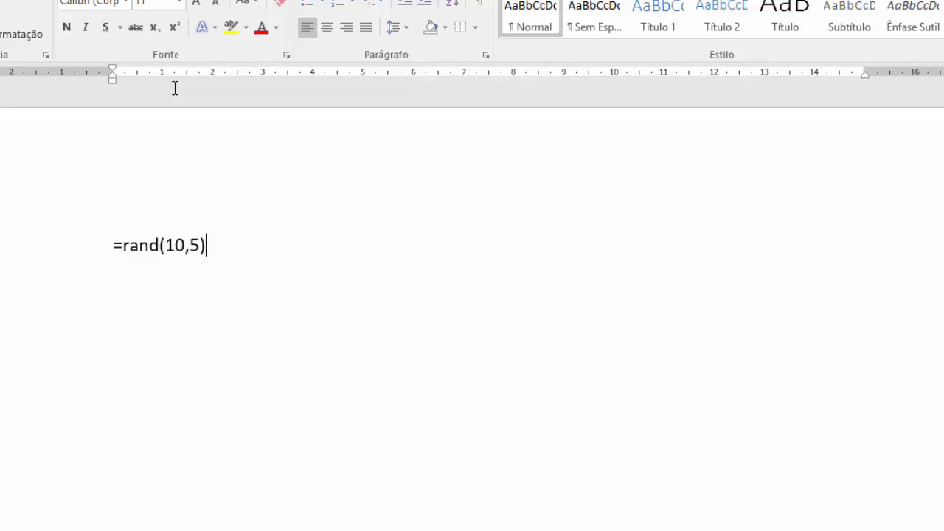
key("Return")
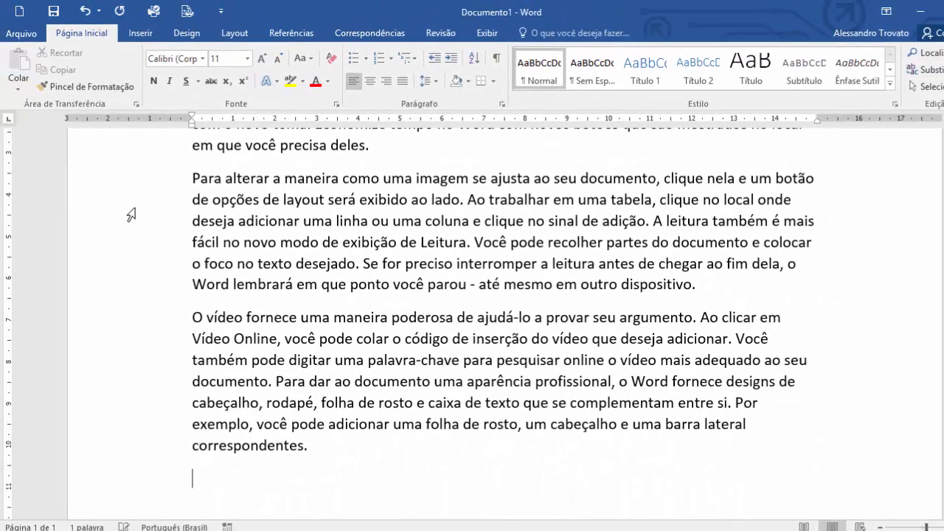
triple_click(38, 187)
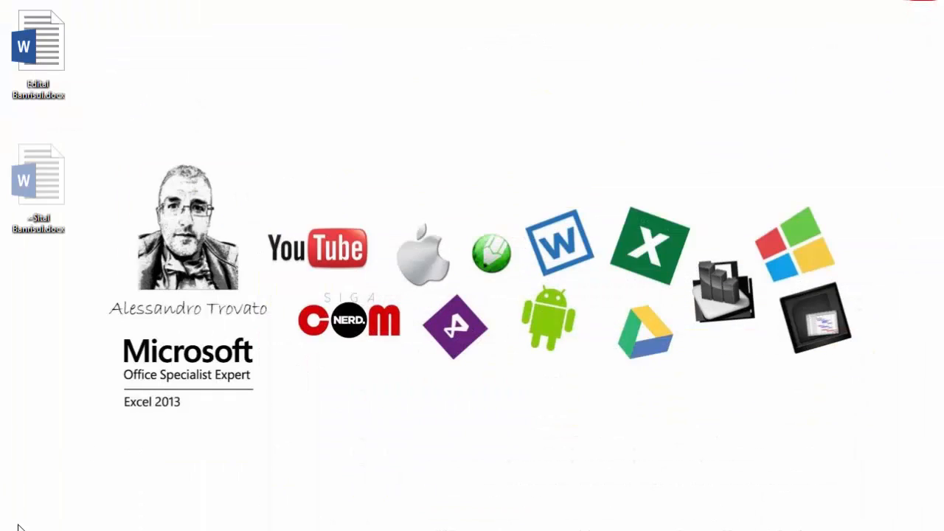
Step: Switch to LibreOffice Writer from the LibreOffice 5.0 group and paste the copied sample text into the blank document
left_click(20, 527)
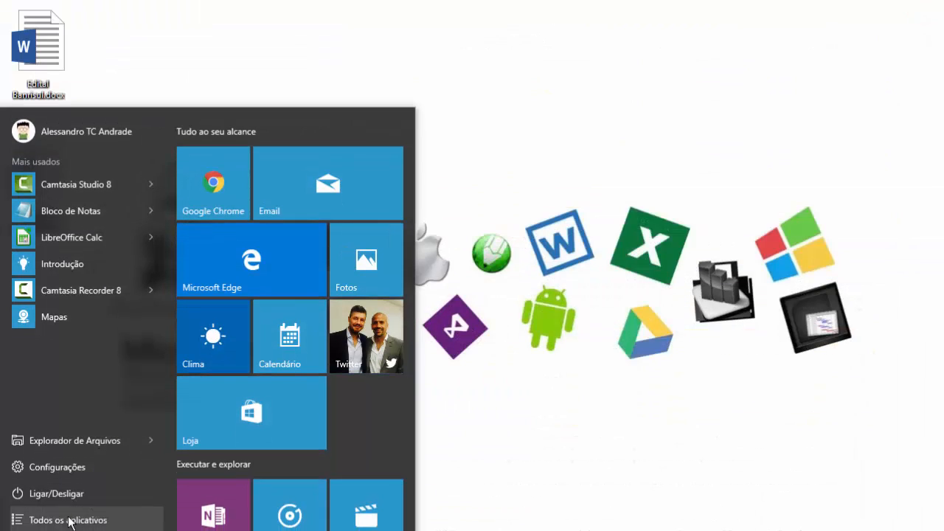
left_click(68, 519)
scroll(148, 396, "down", 5)
scroll(125, 401, "down", 10)
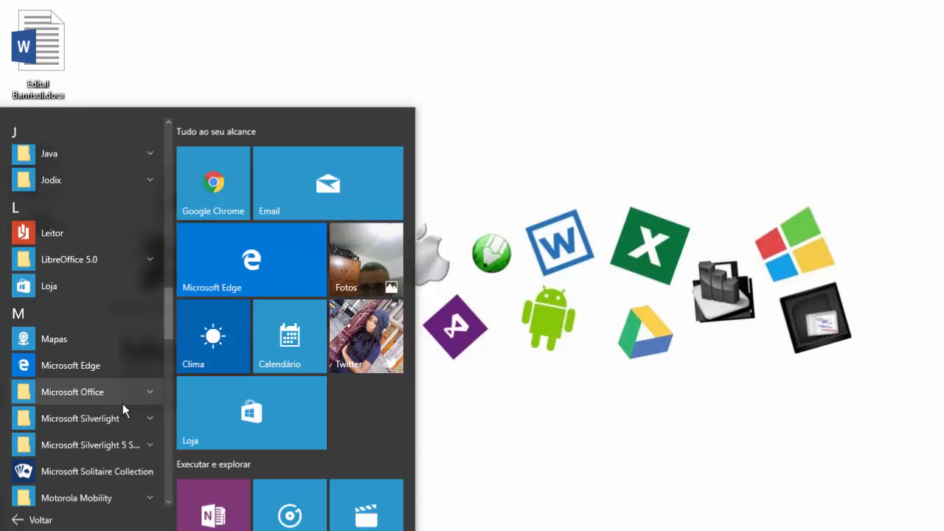
left_click(87, 263)
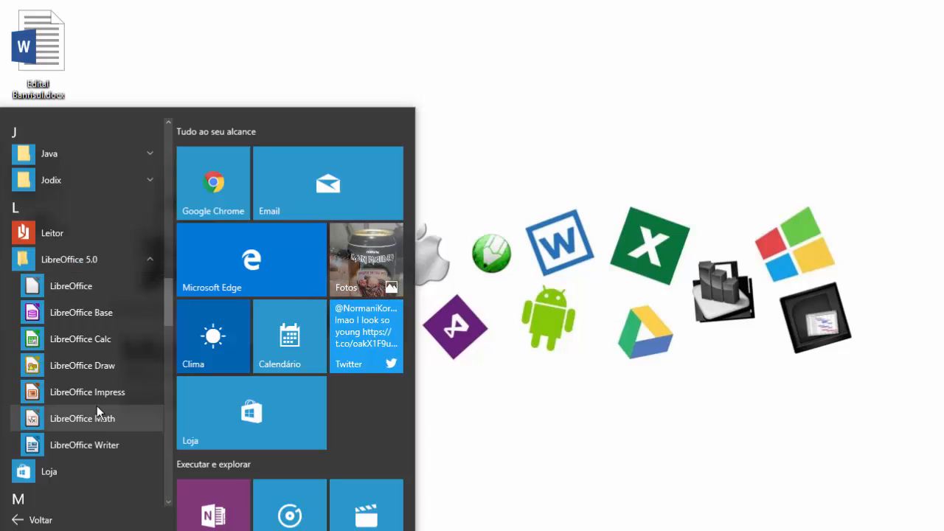
left_click(92, 443)
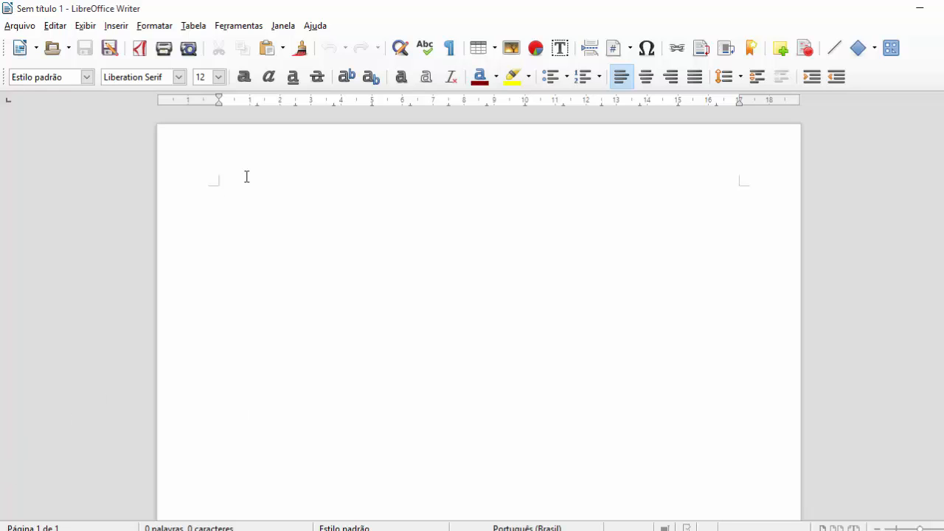
left_click(283, 192)
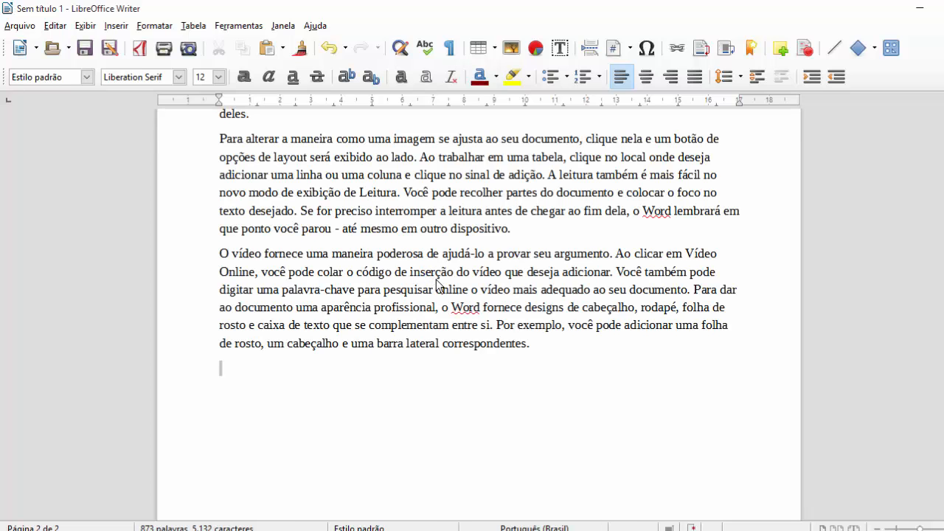
Step: Move the cursor to the document's start, to its end and back, finishing at the end of the first line
key("ctrl+Home")
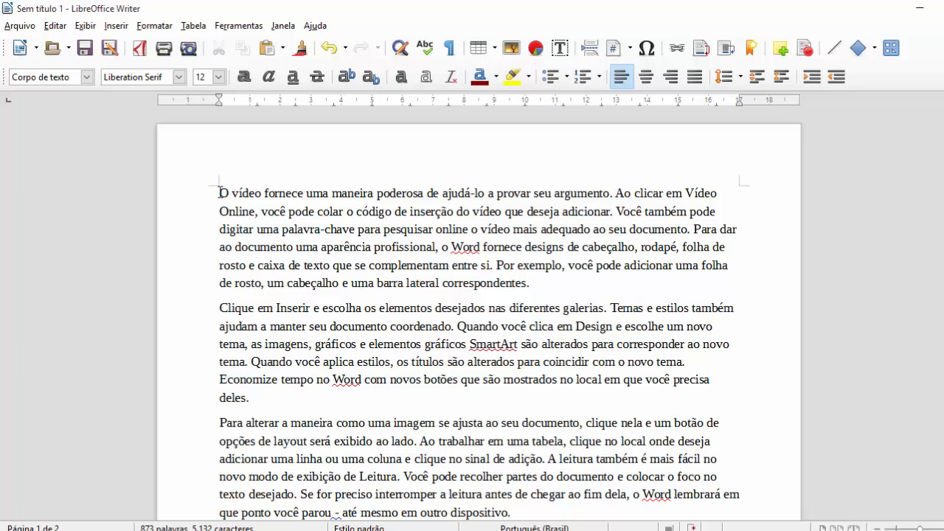
key("ctrl+End")
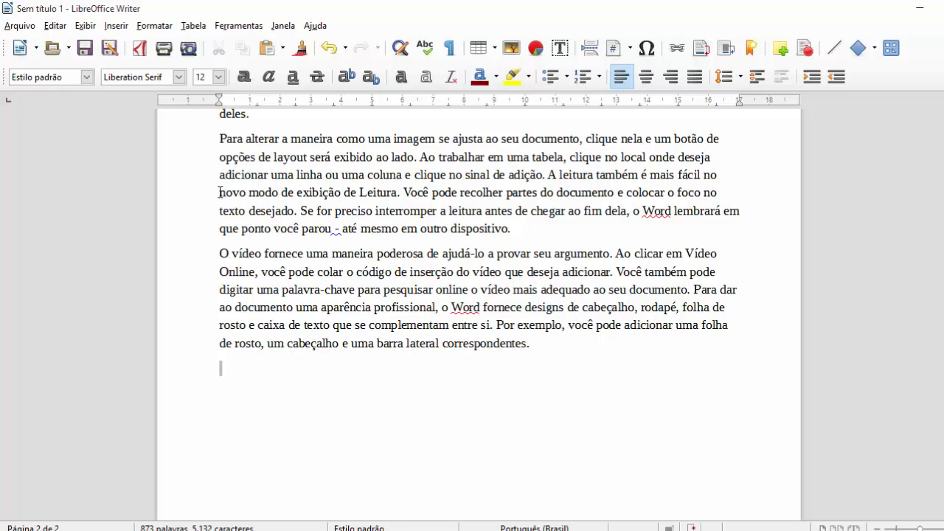
key("ctrl+Home")
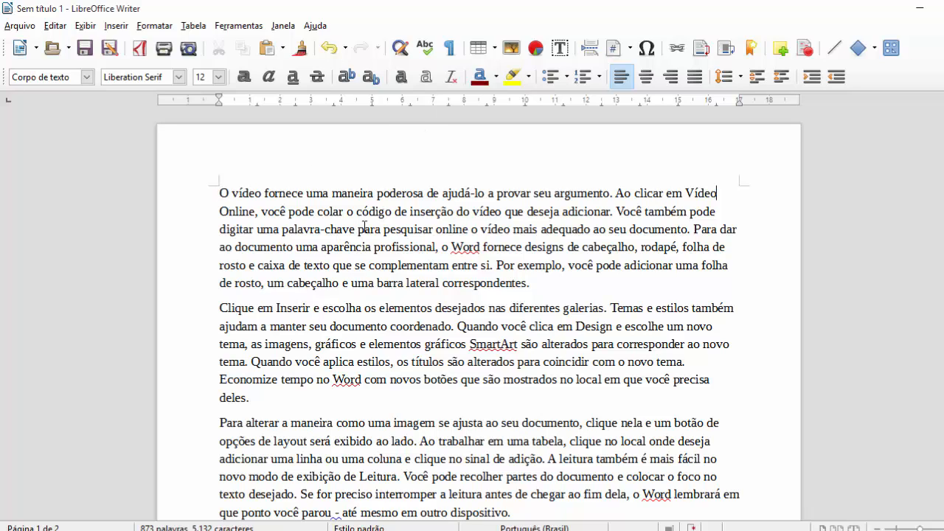
left_click(715, 184)
left_click(715, 215)
left_click(716, 192)
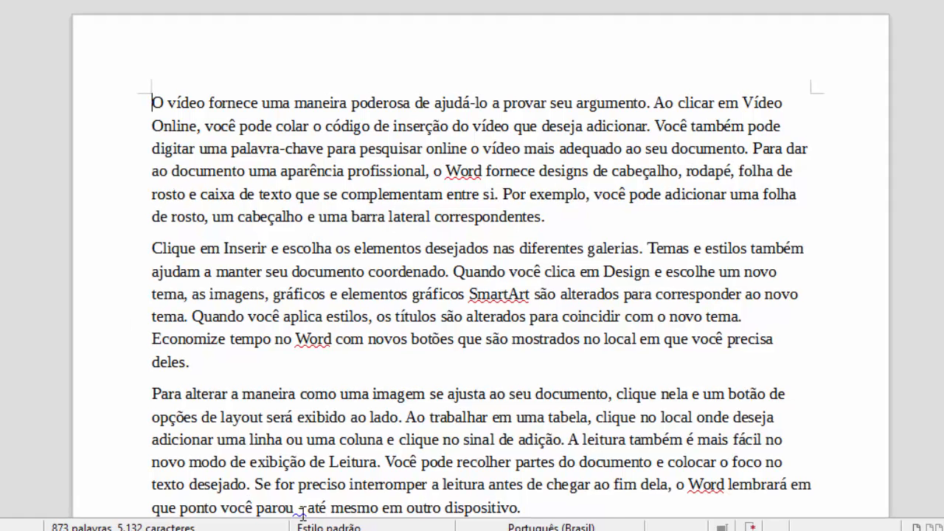
Step: Move the cursor one screen down from the document's start and look through the paragraphs of the first page
key("Page_Down")
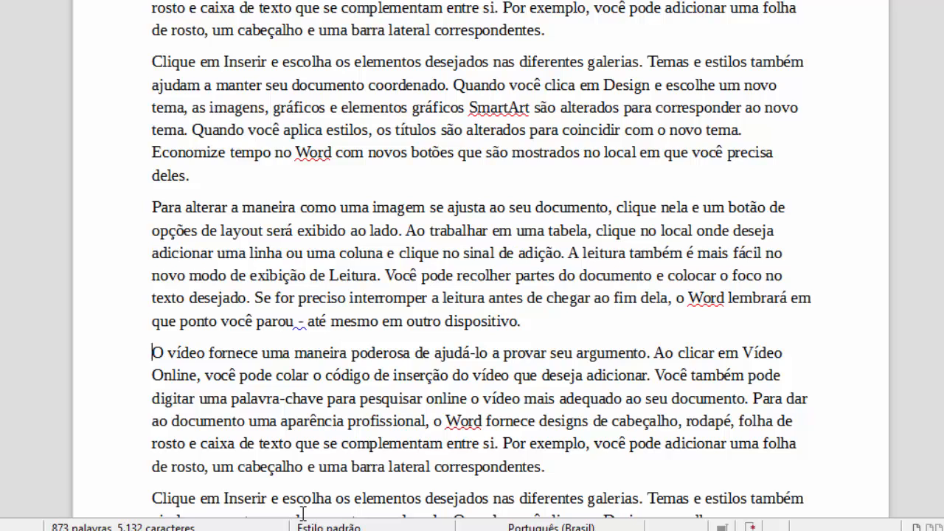
scroll(365, 317, "down", 1)
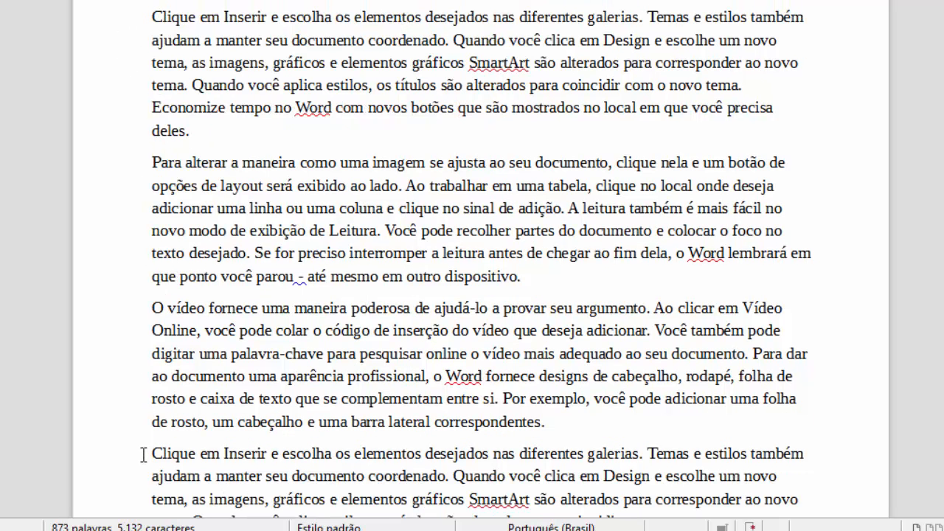
scroll(163, 452, "down", 5)
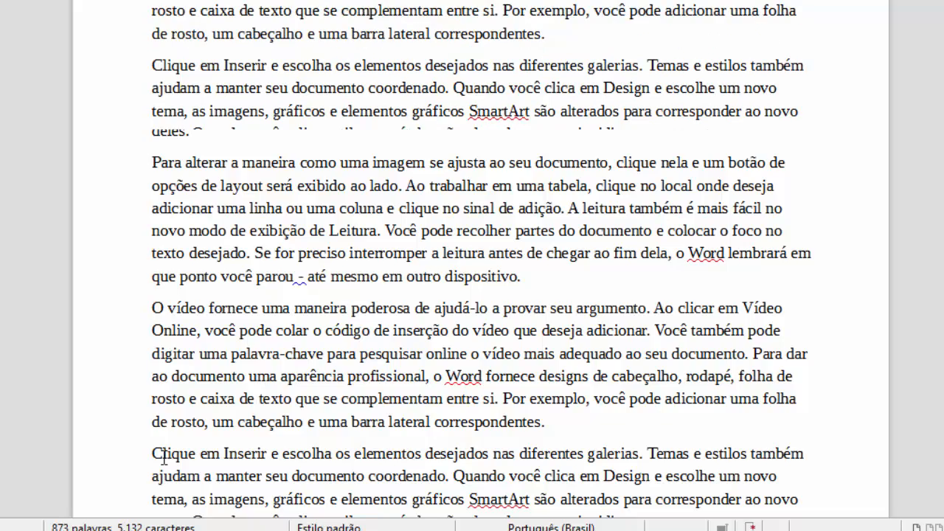
scroll(169, 93, "up", 2)
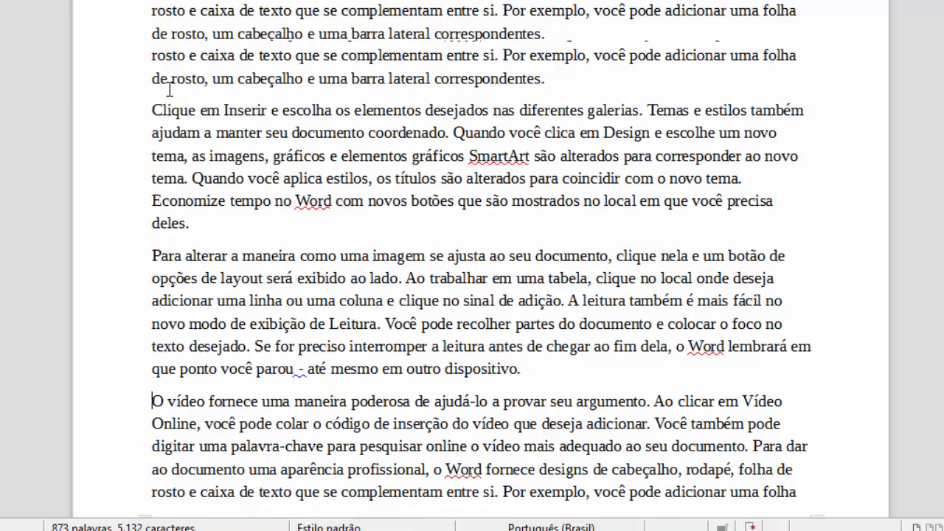
scroll(168, 106, "up", 1)
scroll(171, 122, "down", 3)
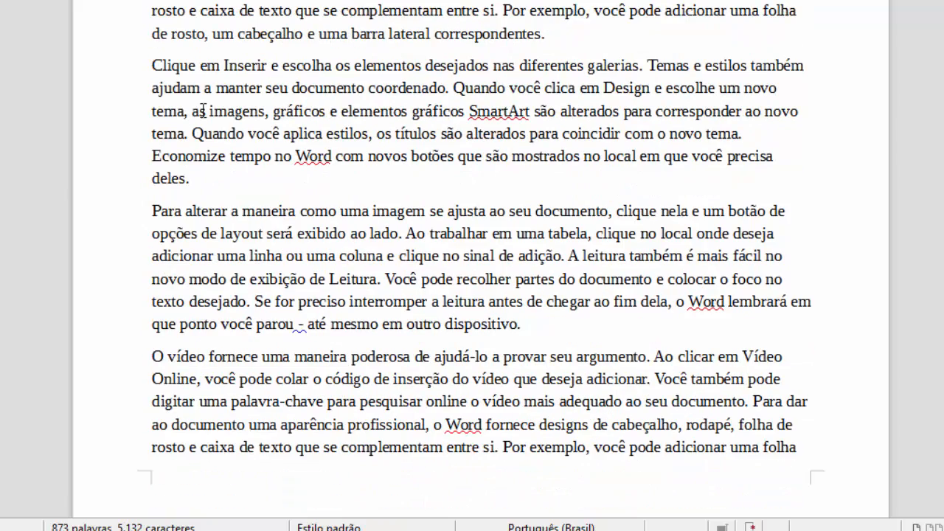
key("ctrl+Return")
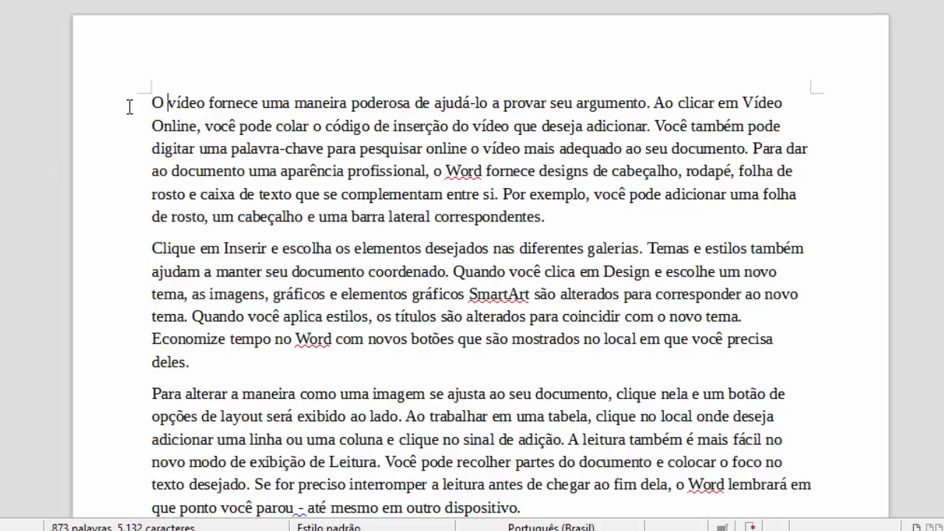
Step: Move the cursor word by word forward and back along the first line, and jump to the next paragraph
left_click(165, 106)
key("ctrl+Right")
key("ctrl+Right")
key("ctrl+Right")
key("ctrl+Right")
key("ctrl+Right")
key("ctrl+Right")
key("ctrl+Left")
key("ctrl+Left")
key("ctrl+Left")
key("ctrl+Left")
key("ctrl+Left")
key("ctrl+Left")
key("ctrl+Down")
Step: Select "O vídeo fornece uma maneira poderosa de" character by character from the start of the document
key("ctrl+Home")
key("shift+Right")
key("shift+Right")
key("shift+Right")
key("shift+Right")
key("shift+Right")
key("shift+Right")
key("shift+Right")
key("shift+Right")
key("shift+Right")
key("shift+Right")
key("shift+Right")
key("shift+Right")
key("shift+Right")
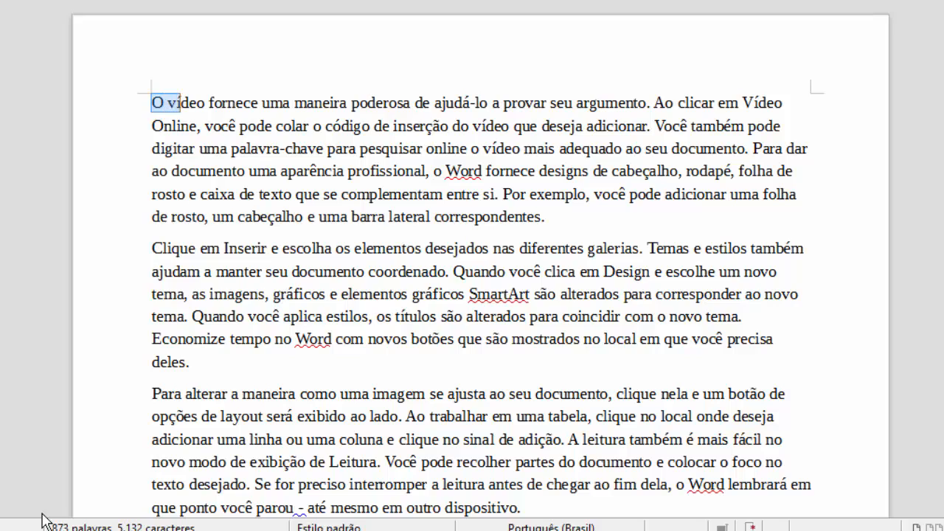
key("shift+Right")
key("shift+Right")
key("shift+Right")
key("shift+Right")
key("shift+Right")
key("shift+Right")
key("shift+Right")
key("shift+Right")
key("shift+Right")
key("shift+Right")
key("shift+Right")
key("shift+Right")
key("shift+Right")
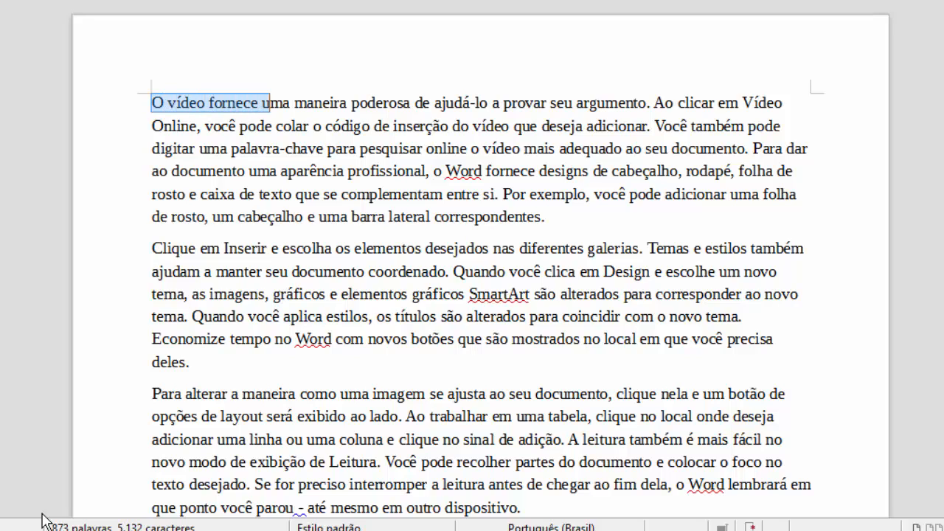
key("shift+Right")
key("shift+Right")
key("shift+Right")
key("shift+Right")
key("shift+Right")
key("shift+Right")
key("shift+Right")
key("shift+Right")
key("shift+Right")
key("shift+Right")
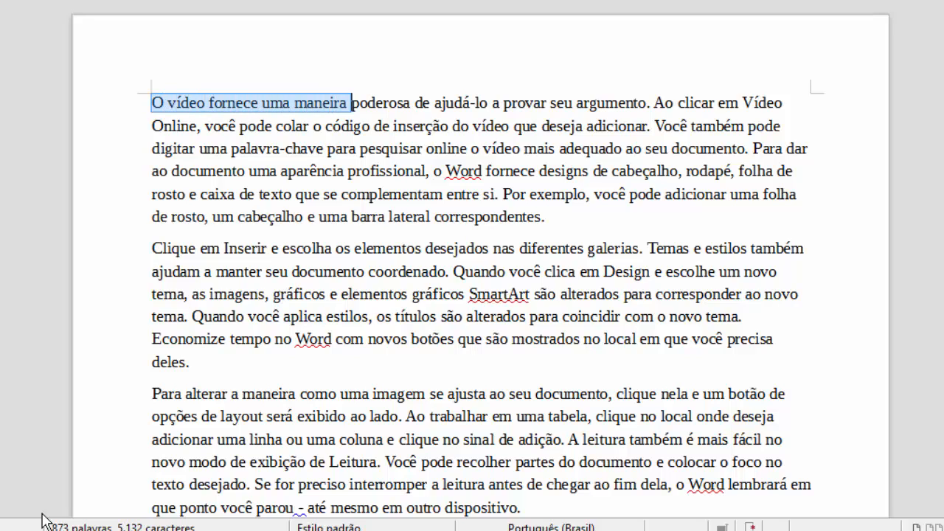
key("shift+Right")
key("shift+Right")
key("shift+Right")
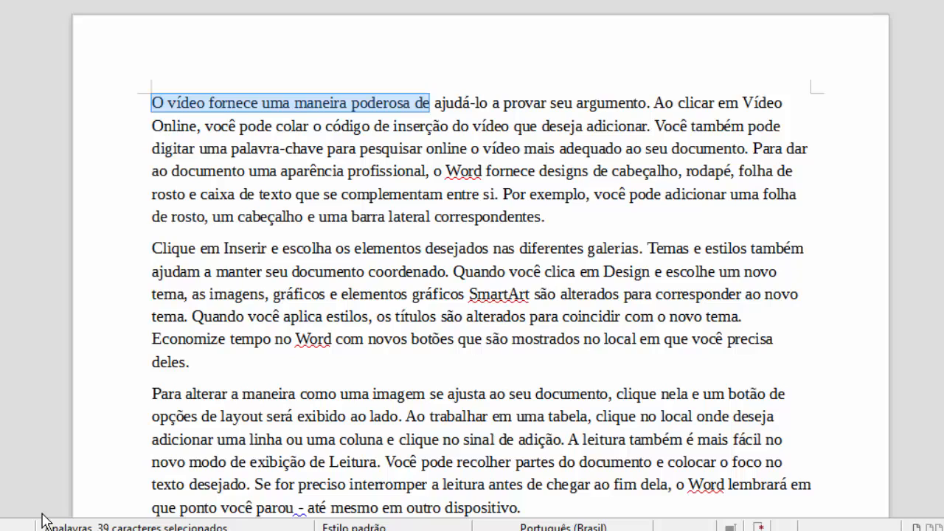
Step: Extend the selection line by line through the first paragraph and shrink it back to the first line
key("shift+Down")
key("shift+Down")
key("shift+Down")
key("shift+Down")
key("shift+Down")
key("shift+Down")
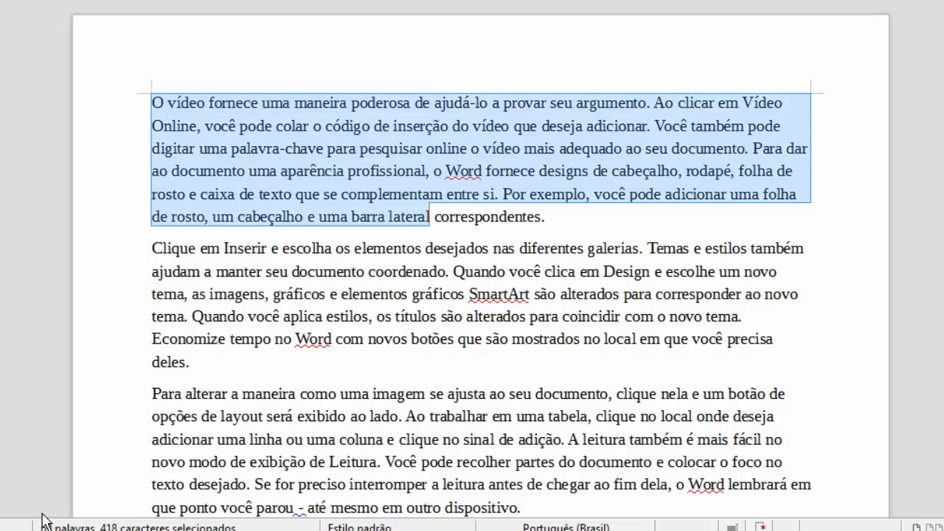
key("shift+Down")
key("shift+Up")
key("shift+Up")
key("shift+Up")
key("shift+Up")
key("shift+Up")
key("shift+Up")
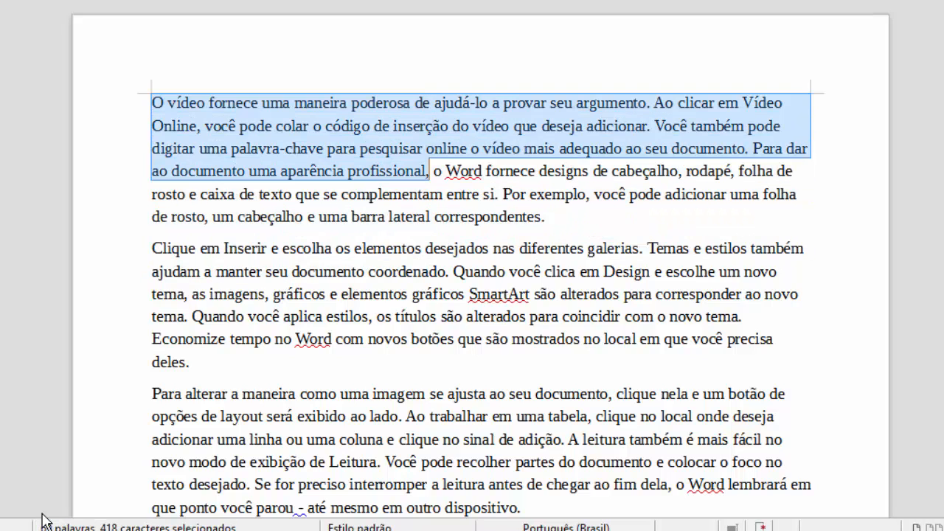
key("shift+Up")
Step: Shrink the first-line selection character by character until only "O vídeo fornece uma mane" is selected
key("shift+Left")
key("shift+Left")
key("shift+Left")
key("shift+Left")
key("shift+Left")
key("shift+Left")
key("shift+Left")
key("shift+Left")
key("shift+Left")
key("shift+Left")
key("shift+Left")
key("shift+Left")
key("shift+Left")
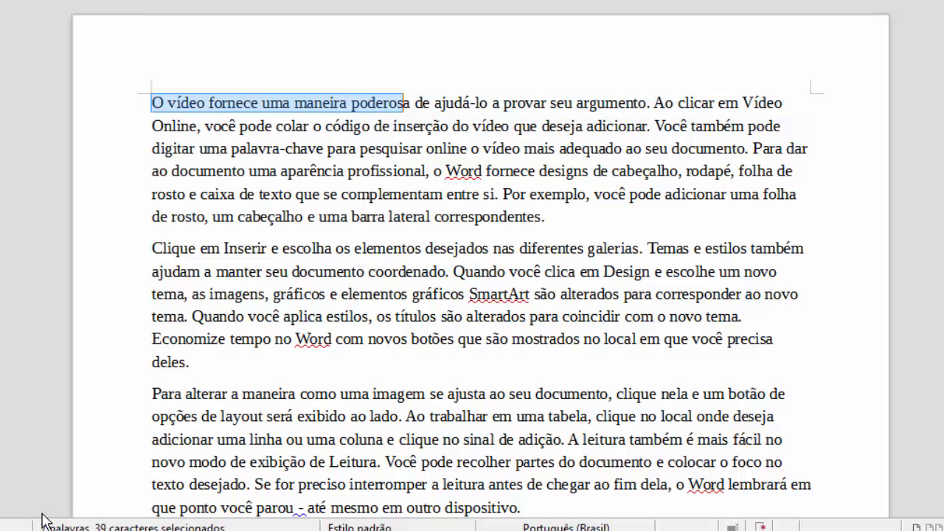
key("shift+Left")
key("shift+Left")
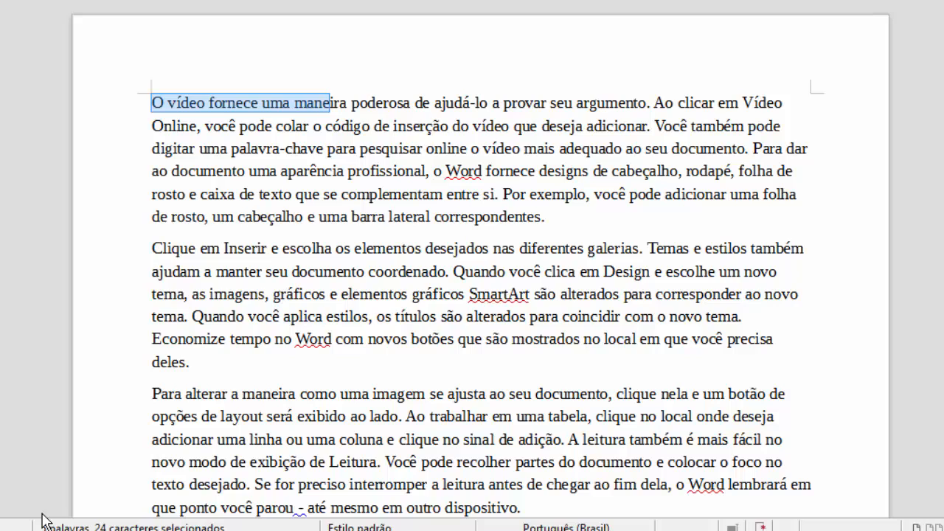
Step: Select the first line from its start to its end twice, clearing the selection after each time
key("Home")
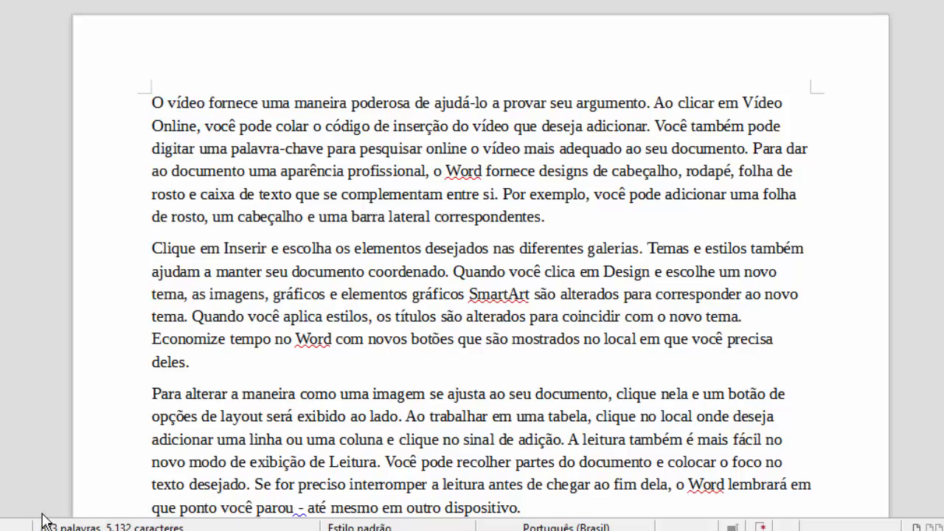
key("shift+End")
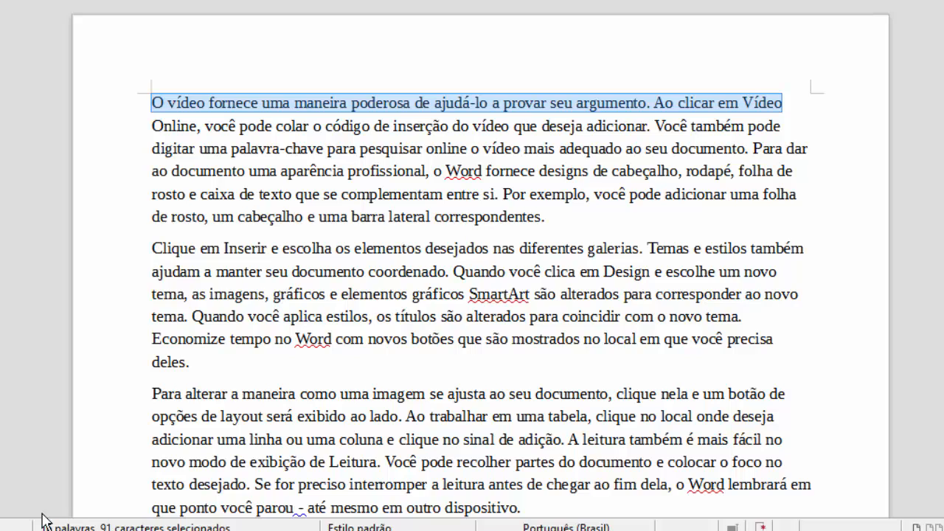
key("End")
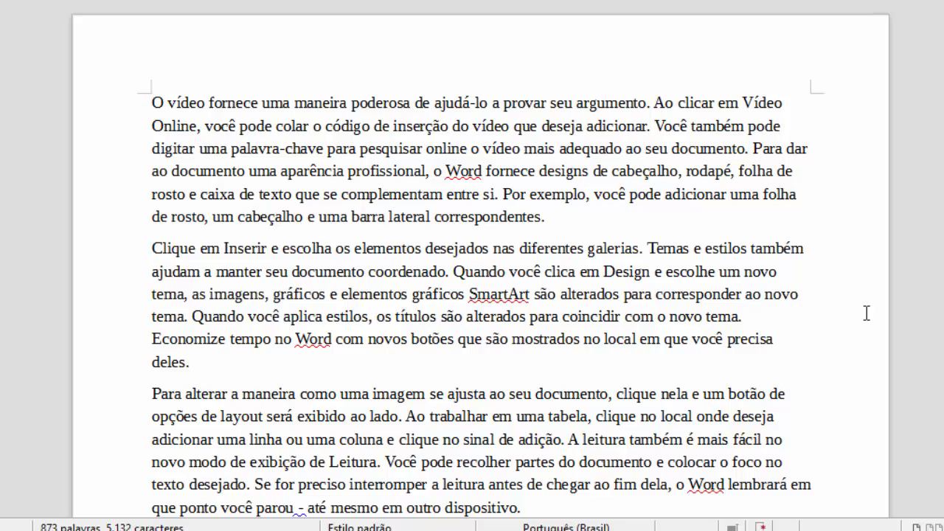
key("shift+End")
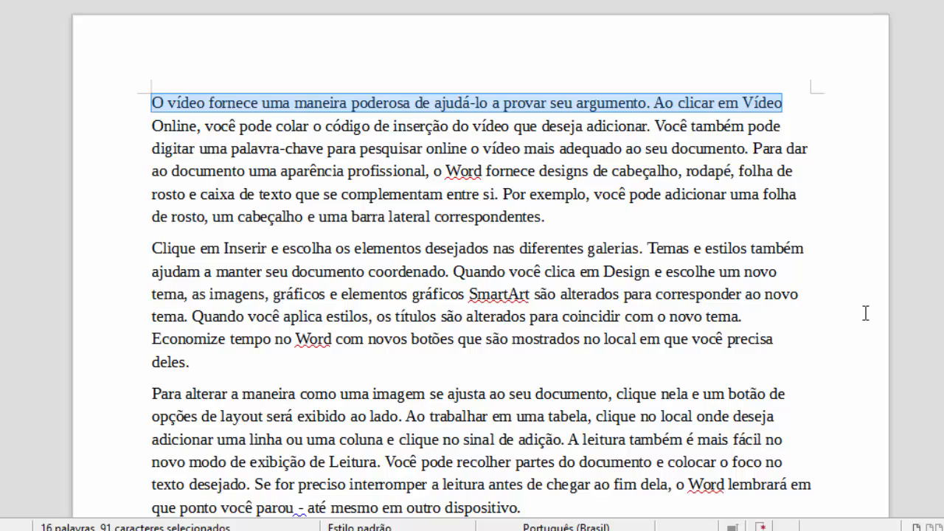
key("Left")
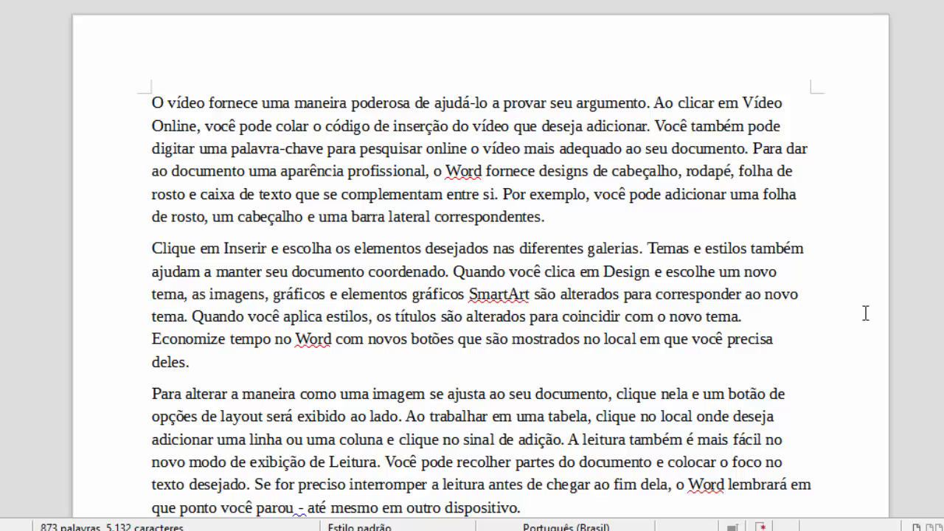
Step: Select the whole first paragraph from its start and clear the selection
key("ctrl+shift+Down")
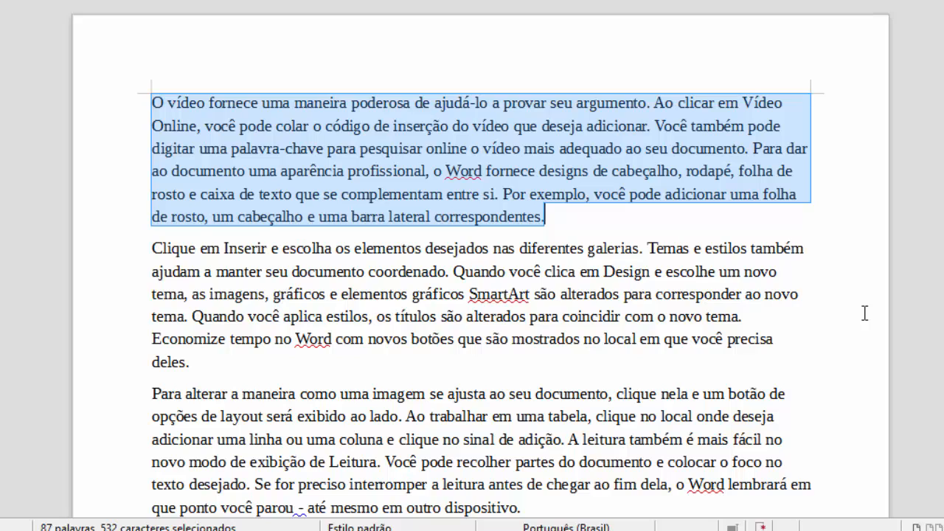
key("Left")
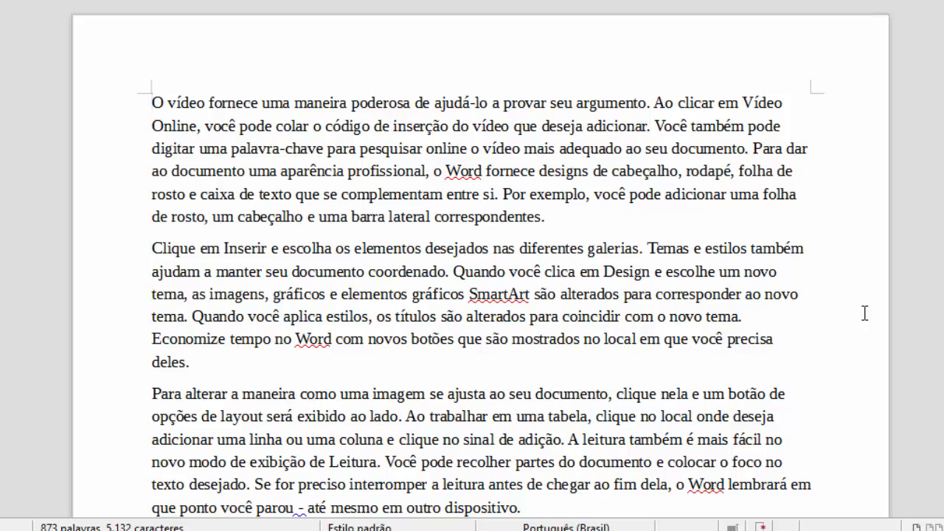
Step: Select the entire document, clear the selection by returning the cursor to the document start, and review the pages
key("ctrl+a")
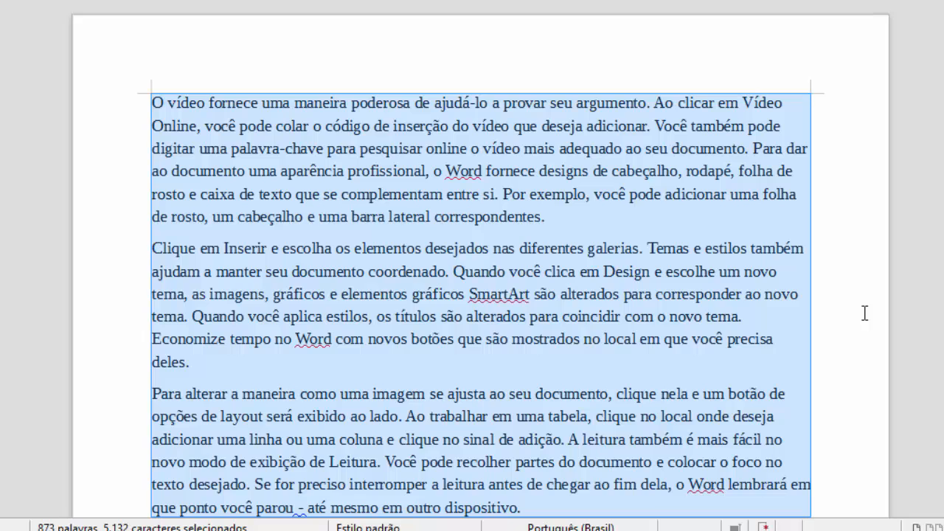
key("ctrl+Home")
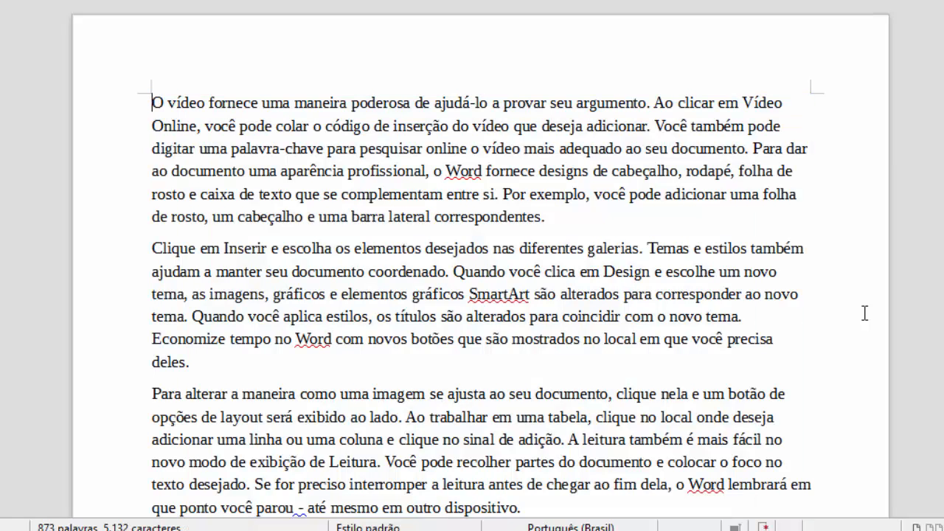
scroll(864, 313, "down", 4)
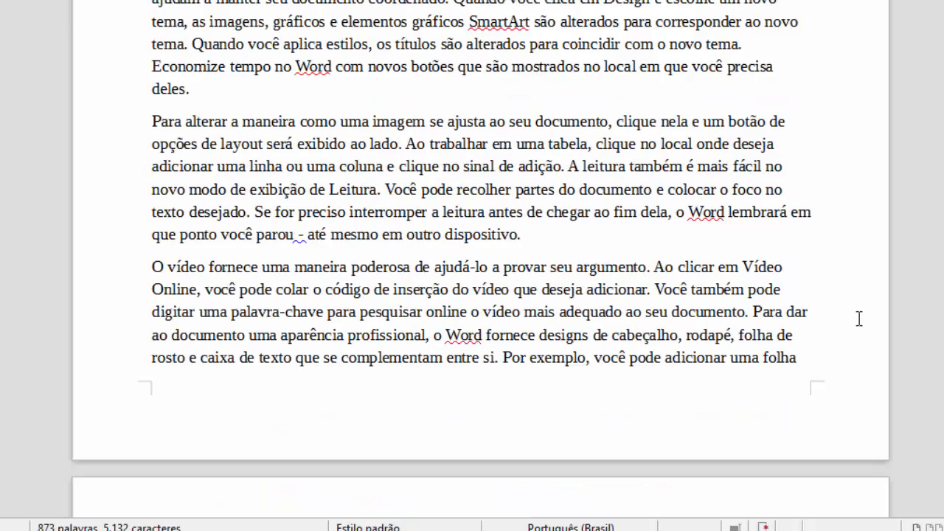
scroll(826, 334, "down", 15)
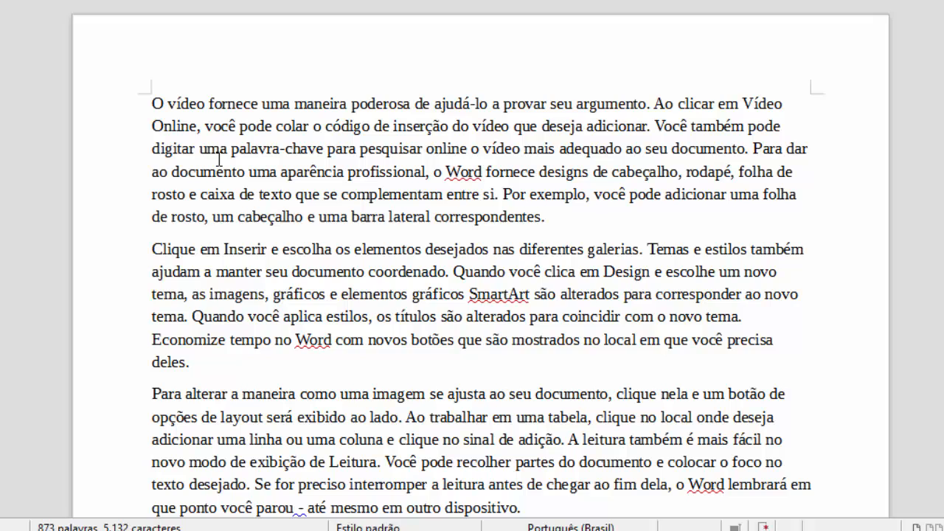
Step: Place the cursor at the end of page one's last line and add a header to the default page style on page two
left_click(141, 88)
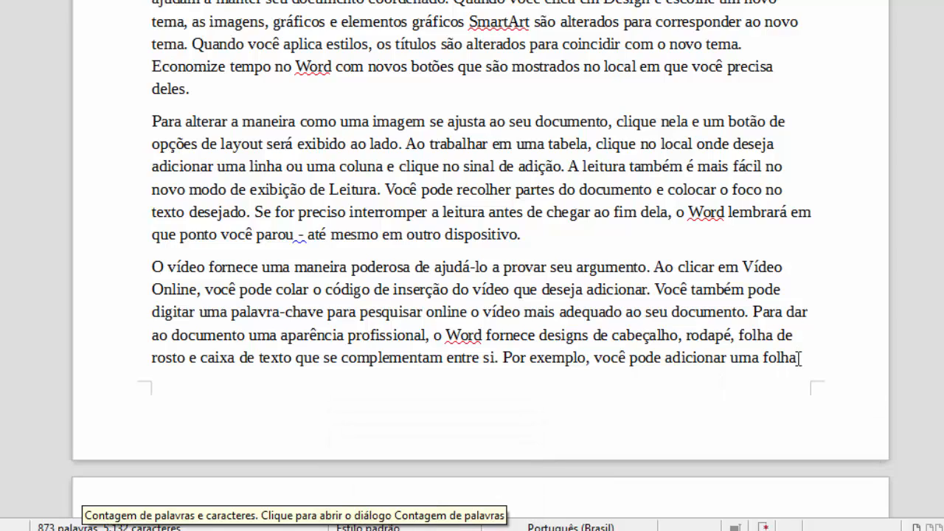
scroll(539, 364, "down", 5)
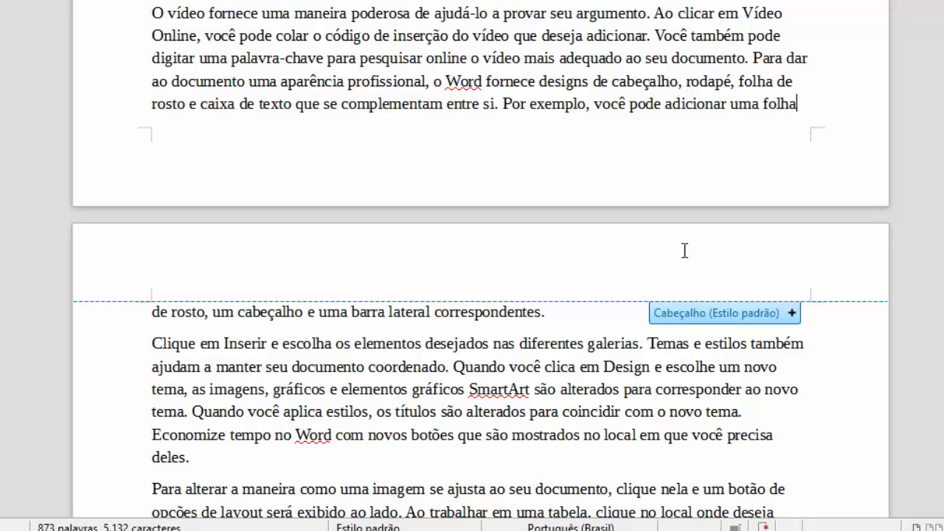
left_click(724, 317)
left_click(541, 396)
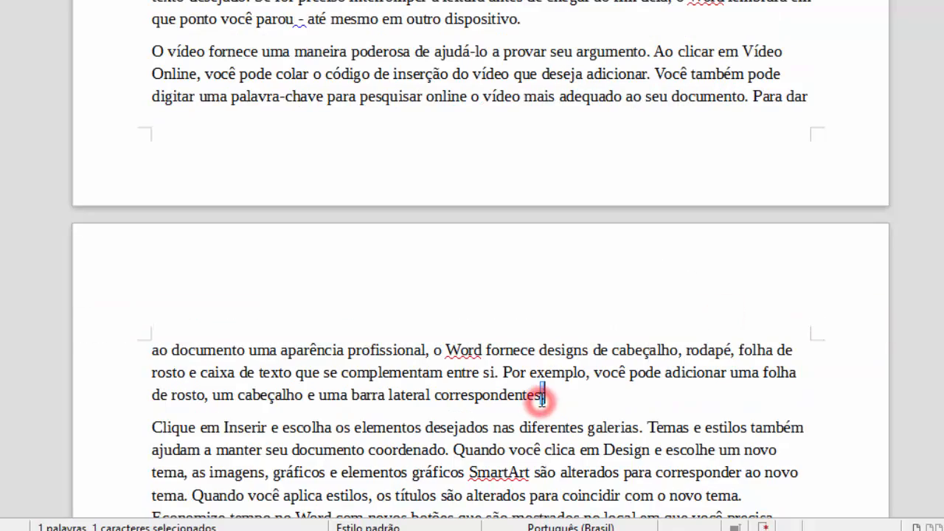
Step: Move the cursor into the header on page two and on page one, returning to the body text each time
scroll(347, 310, "down", 13)
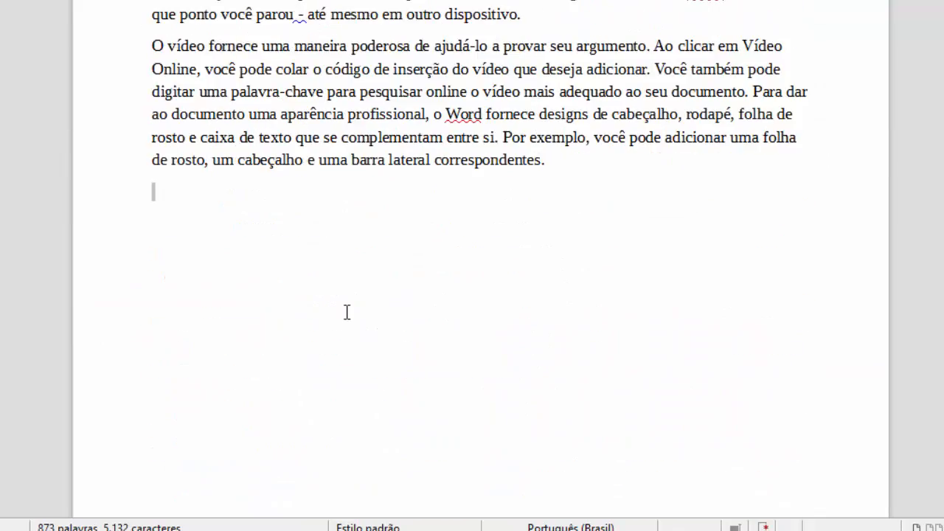
scroll(348, 314, "up", 4)
key("ctrl+Page_Up")
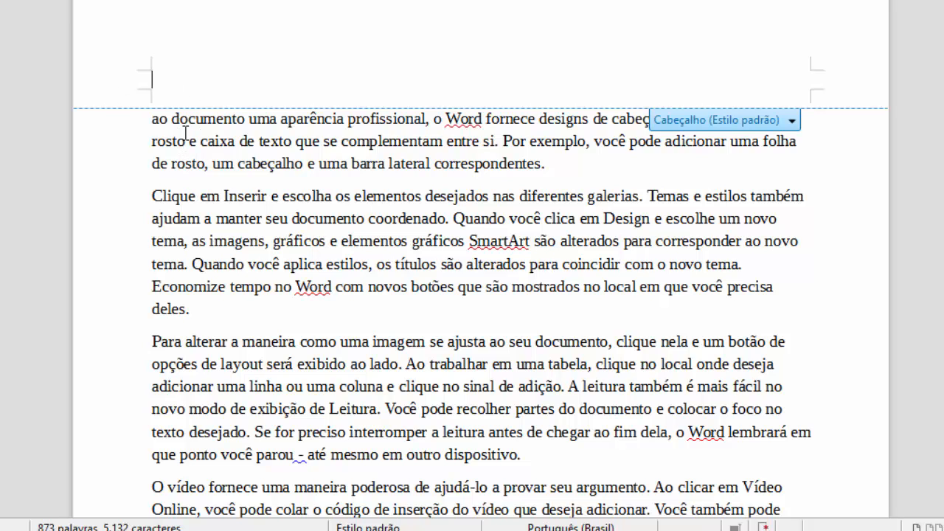
key("Escape")
scroll(192, 160, "up", 3)
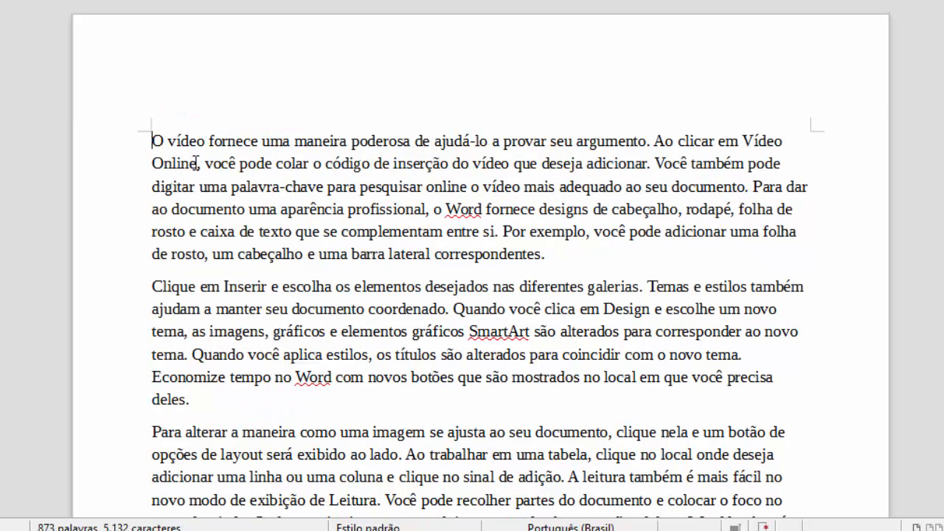
key("ctrl+Page_Up")
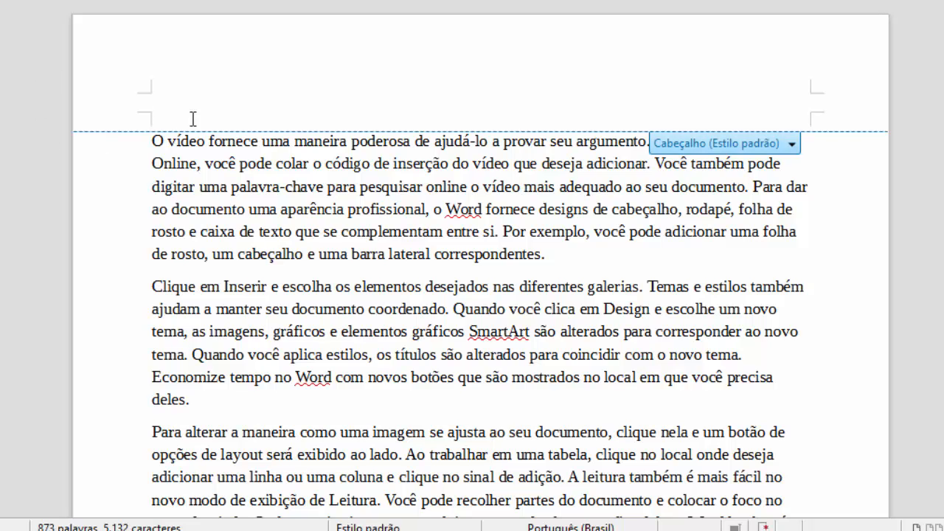
key("Escape")
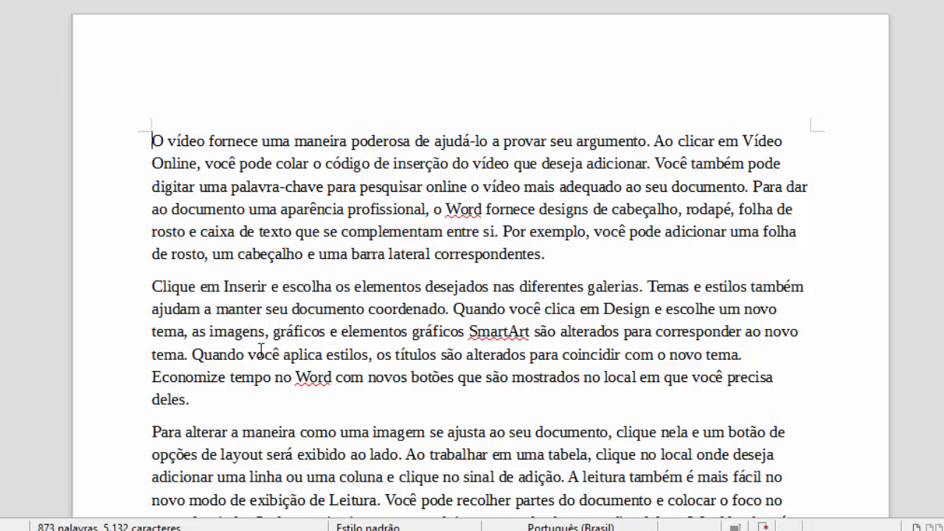
Step: Select from within "você" in "Quando você aplica" to the second paragraph's end, then from "escolha" to its end, clearing each selection
left_click(266, 347)
left_click(267, 347, "shift")
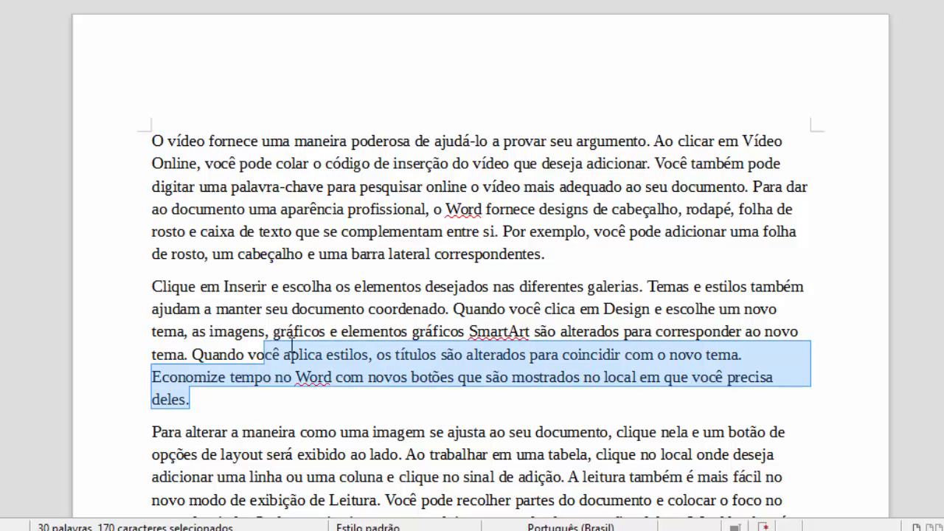
left_click(290, 286)
left_click(282, 284)
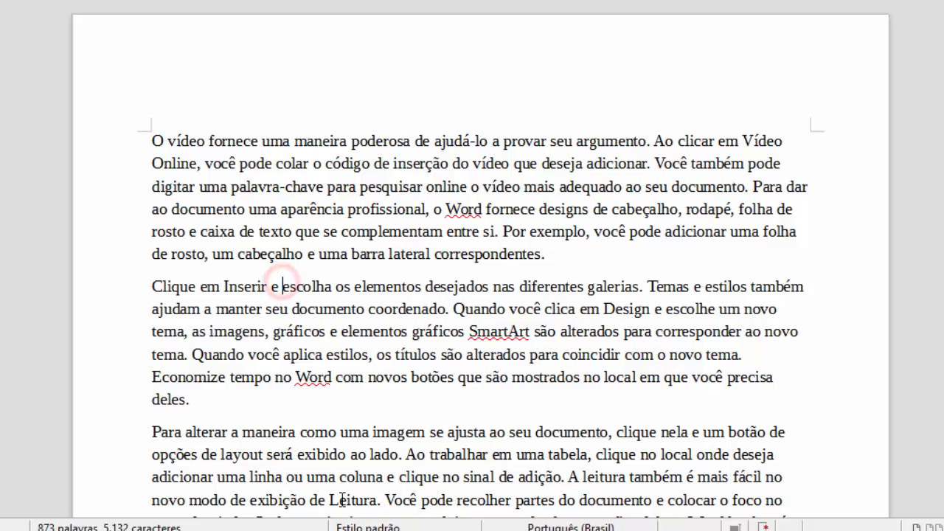
key("ctrl+shift+Down")
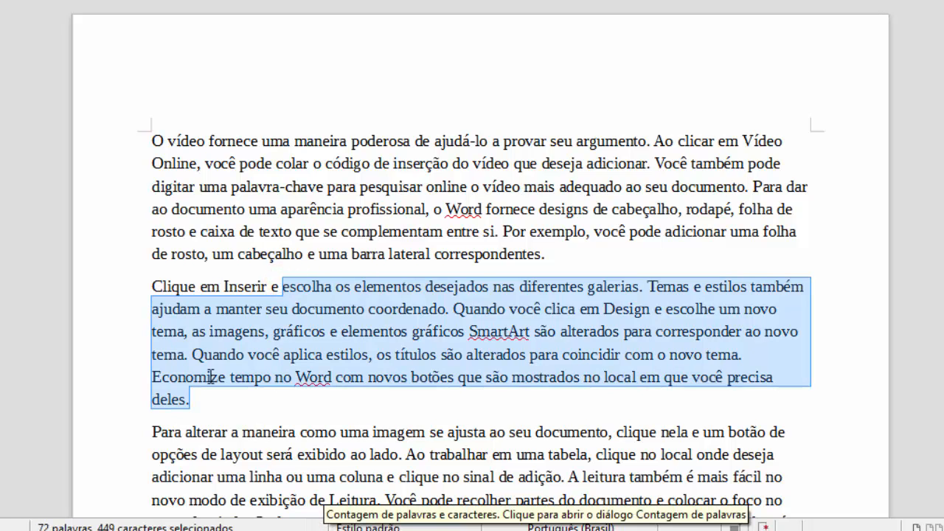
left_click(242, 255)
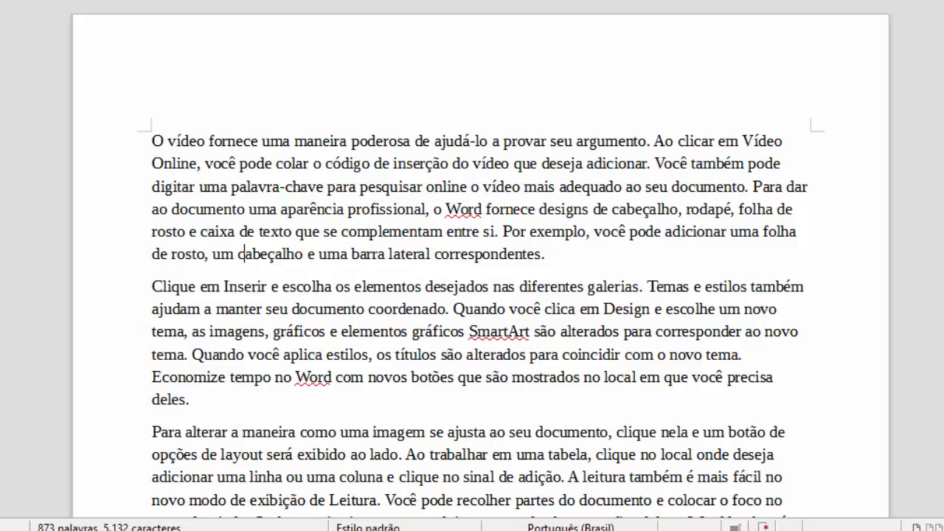
left_click(65, 0)
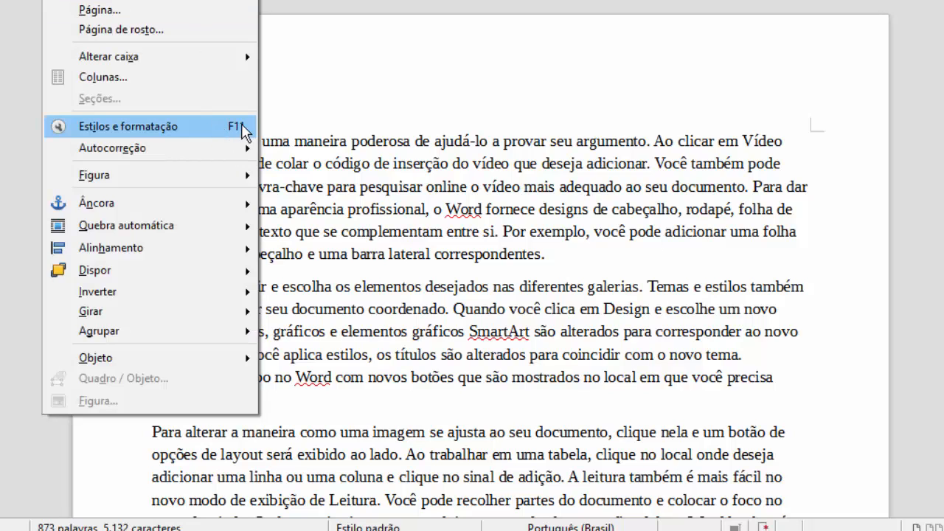
mouse_move(173, 0)
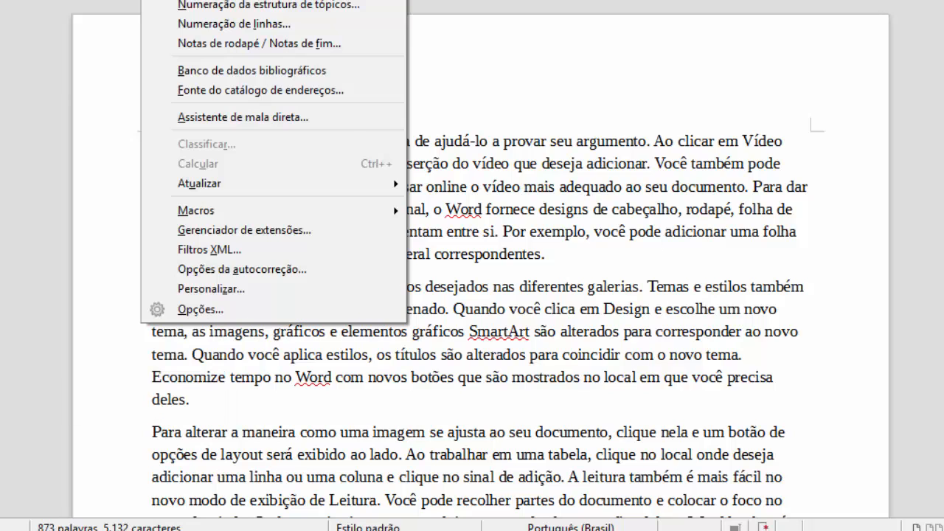
left_click(750, 233)
left_click(588, 242)
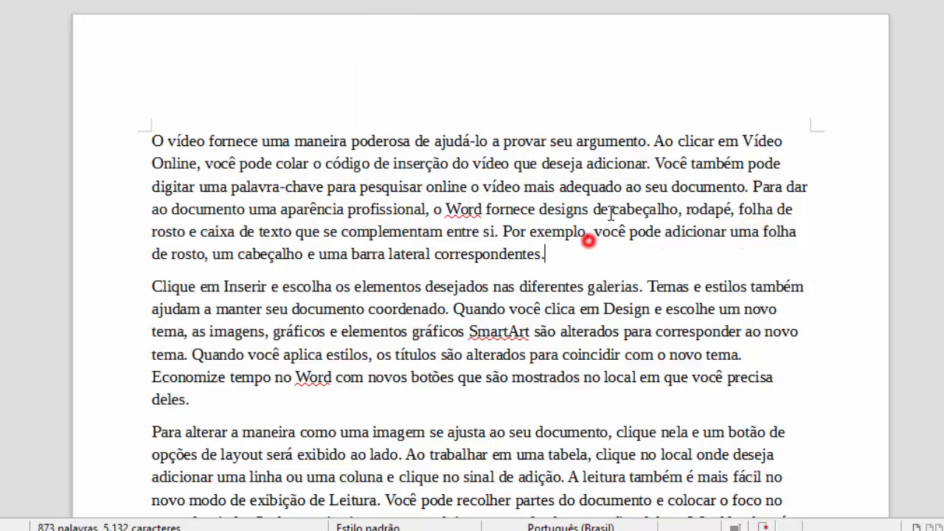
Step: Set the font of "O vídeo fornece uma maneira poderosa de ajudá-lo" in the first line to Lucida Handwriting
key("ctrl+Home")
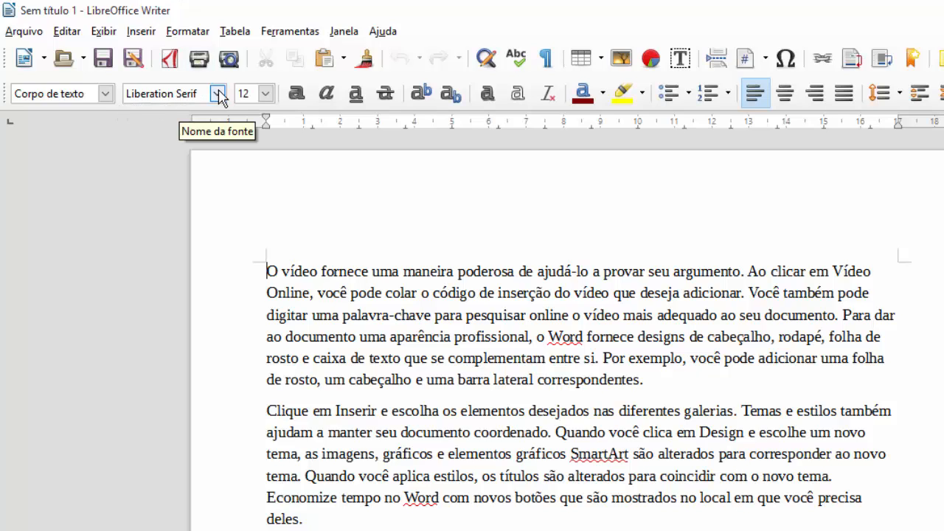
left_click_drag(268, 272, 592, 266)
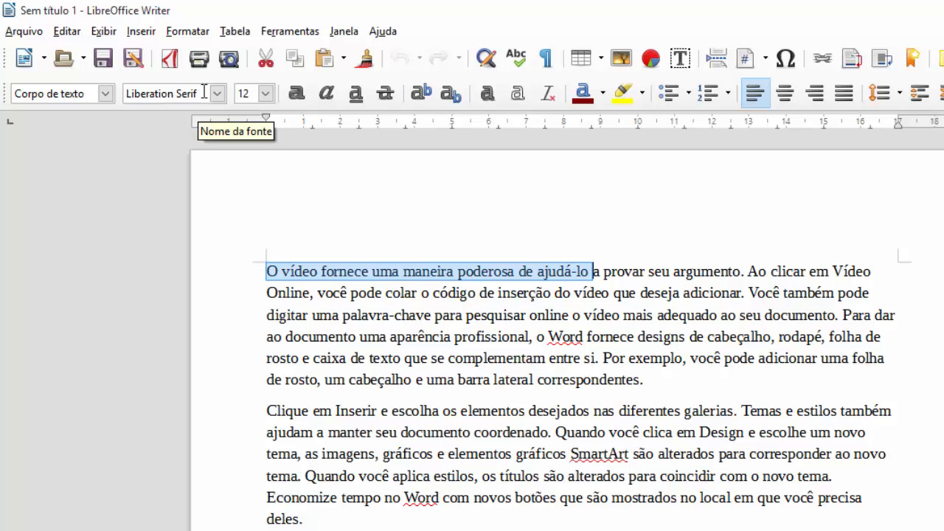
left_click(217, 94)
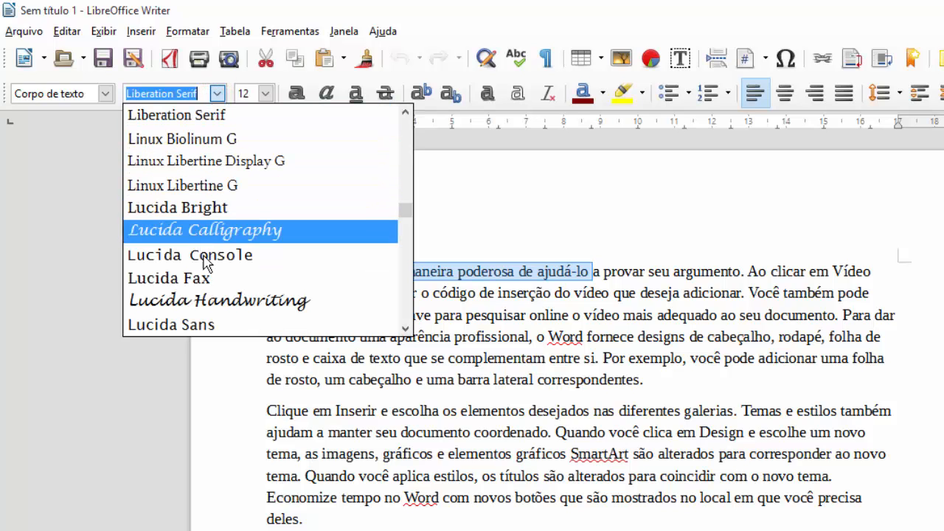
left_click(262, 301)
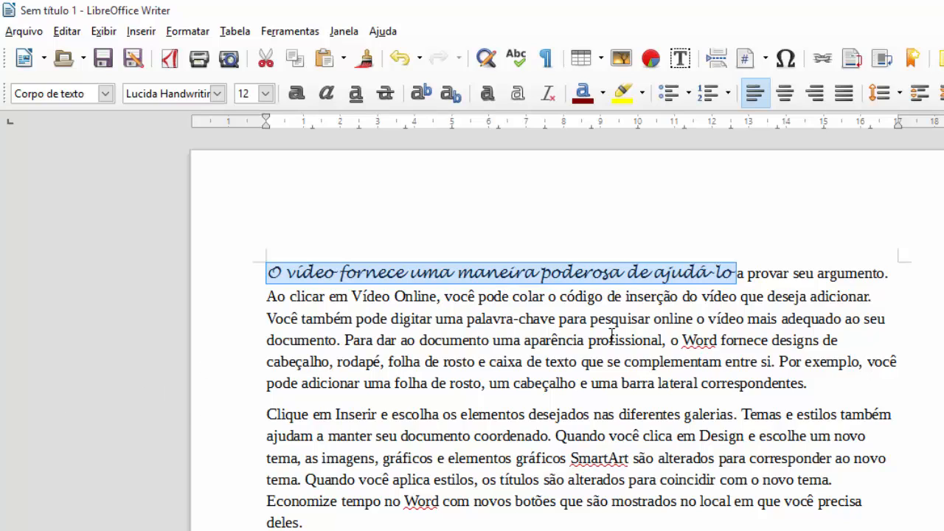
Step: Apply the Lucida Handwriting font to the word "aparência" by placing the cursor inside it without selecting it
left_click(550, 340)
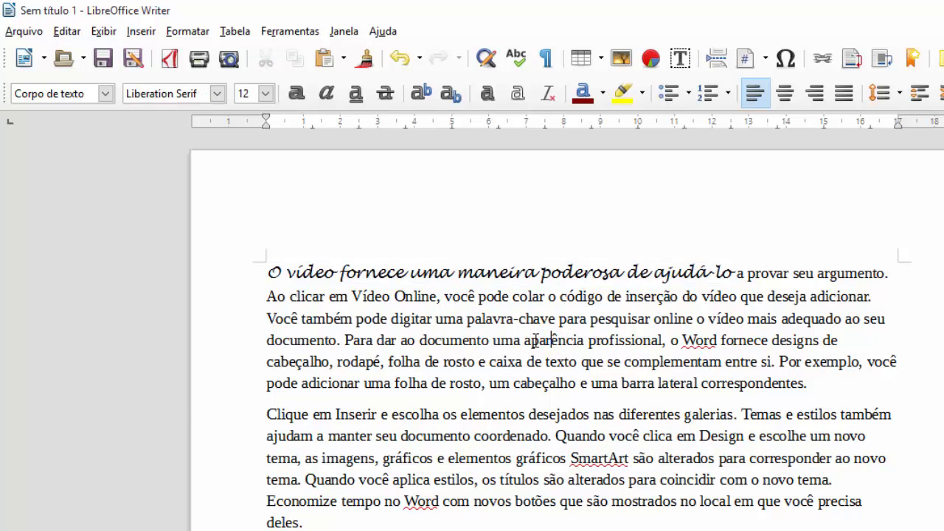
left_click(217, 93)
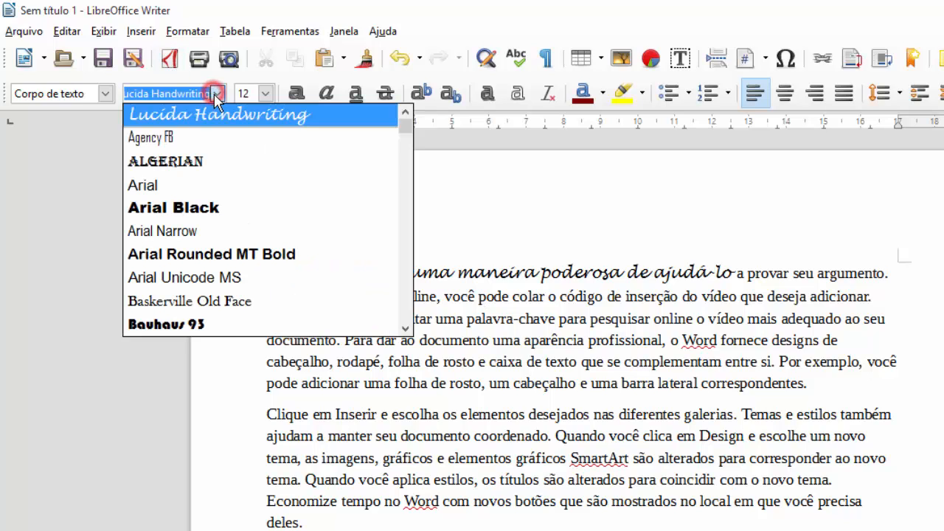
left_click(205, 112)
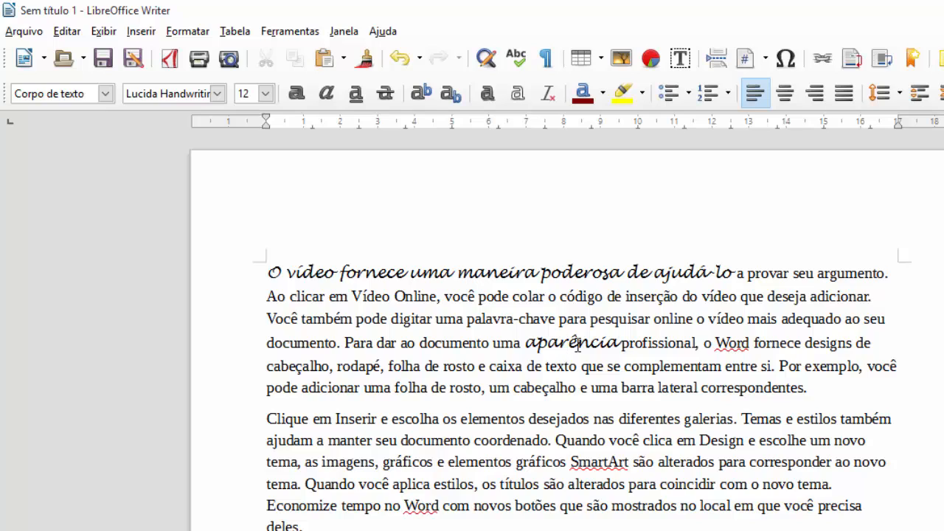
Step: Set the font to Arial Black with the cursor between "e" and "caixa" in the first paragraph
left_click(485, 367)
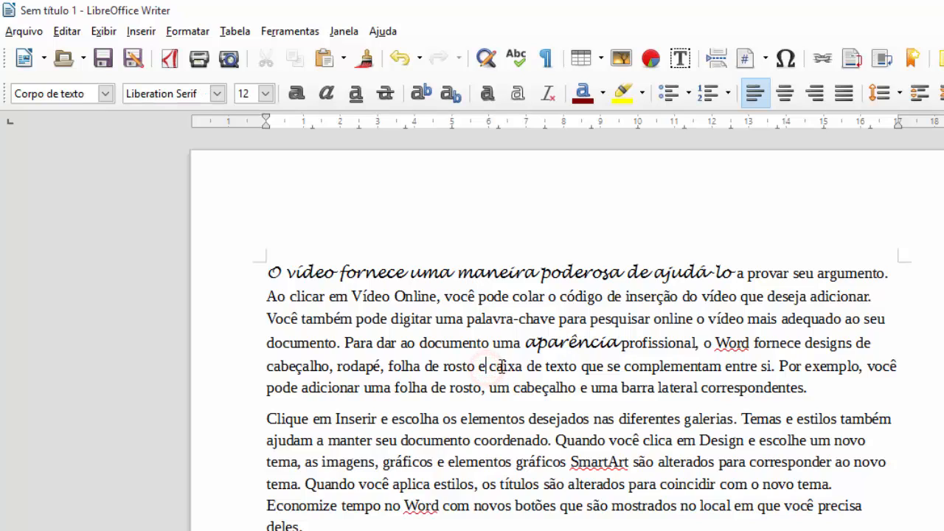
left_click(217, 94)
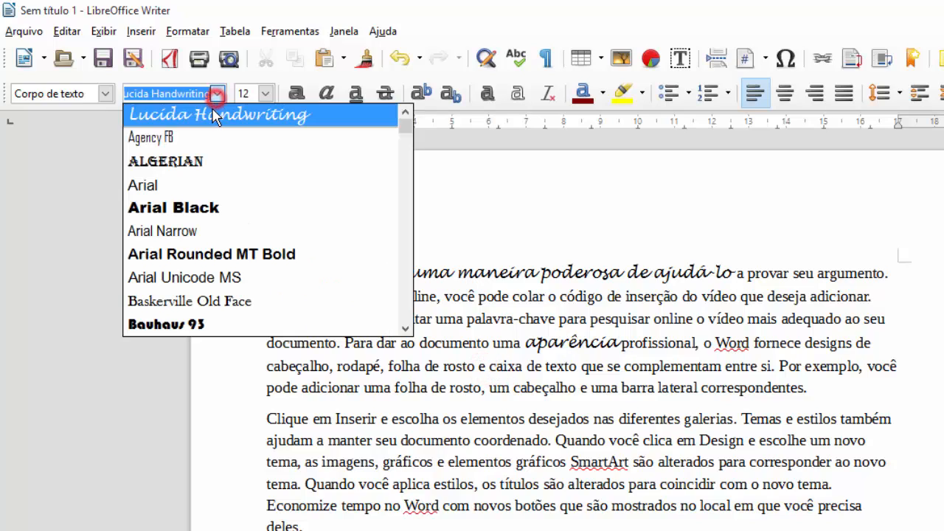
left_click(205, 209)
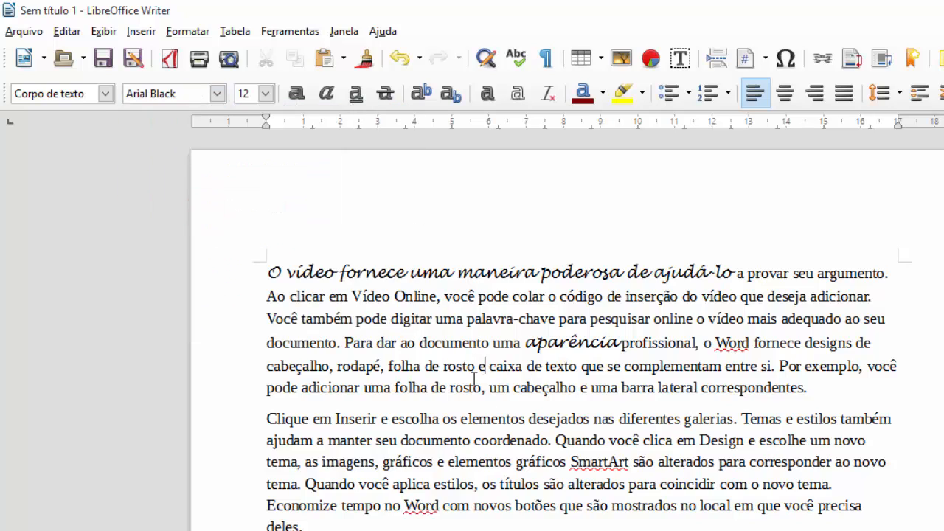
Step: Set the font of the whole first paragraph to Lucida Handwriting and clear the selection
left_click_drag(809, 388, 293, 266)
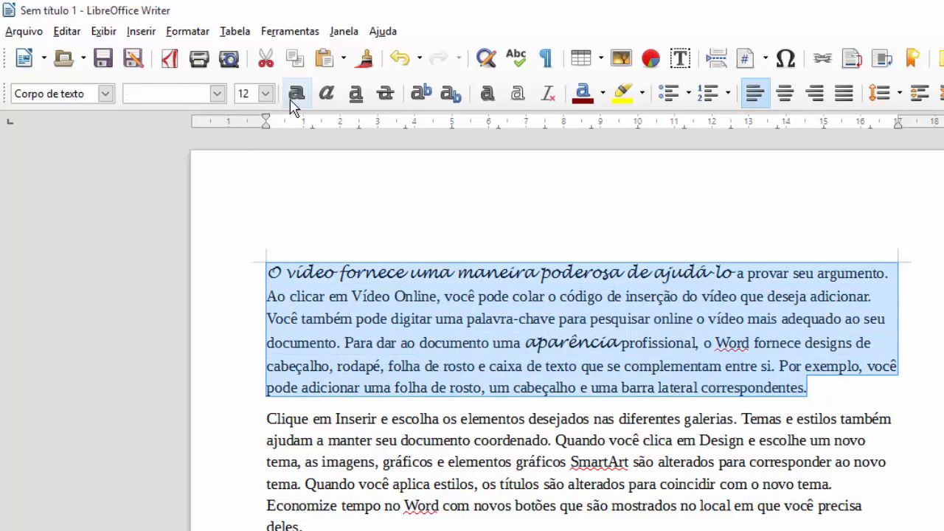
left_click(217, 94)
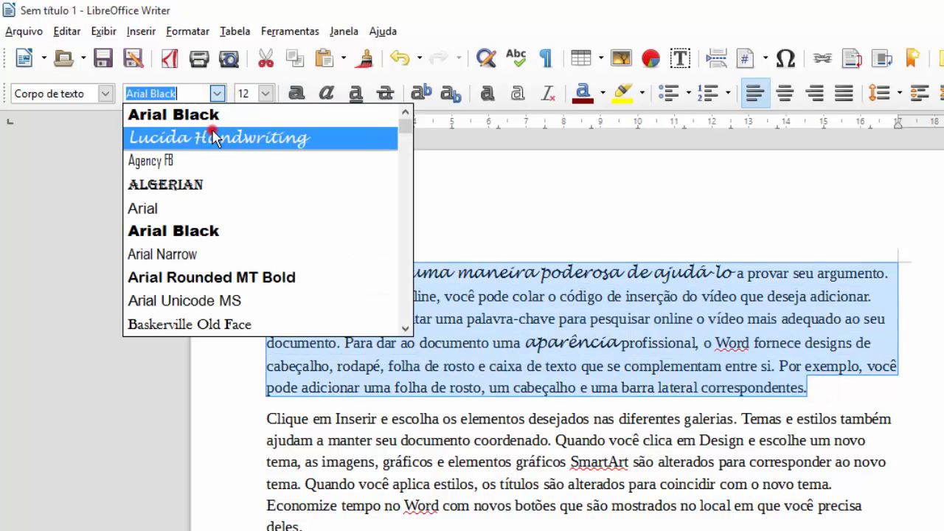
left_click(212, 136)
left_click(564, 387)
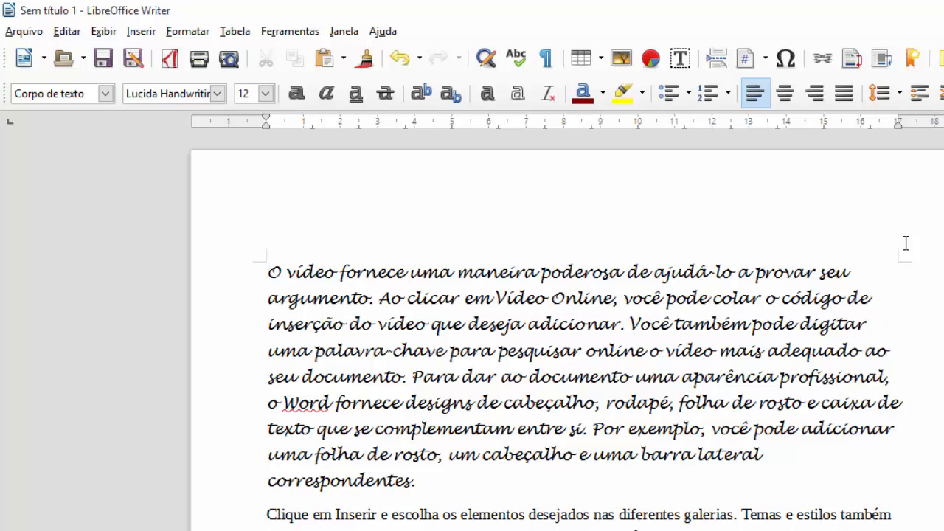
Step: Set the font of the whole document to Times New Roman and return the cursor to the document start
key("ctrl+a")
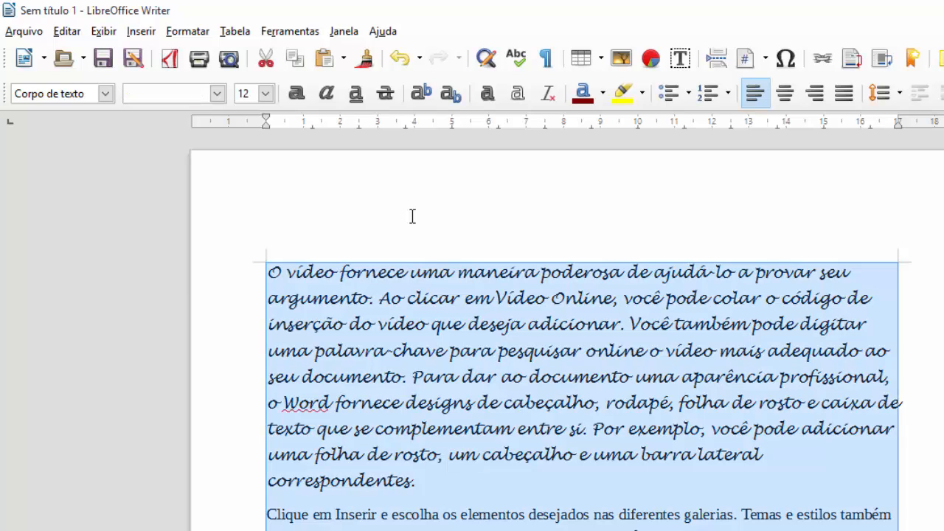
left_click(220, 96)
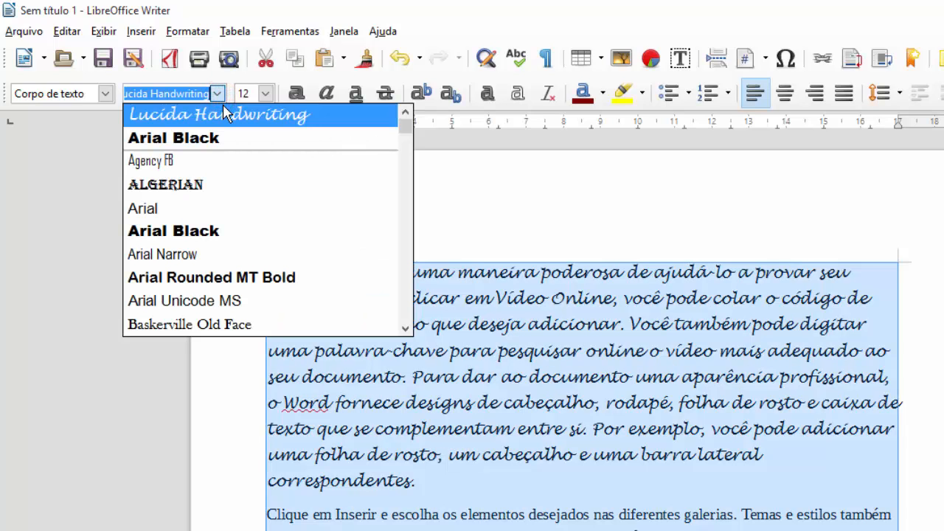
type("t")
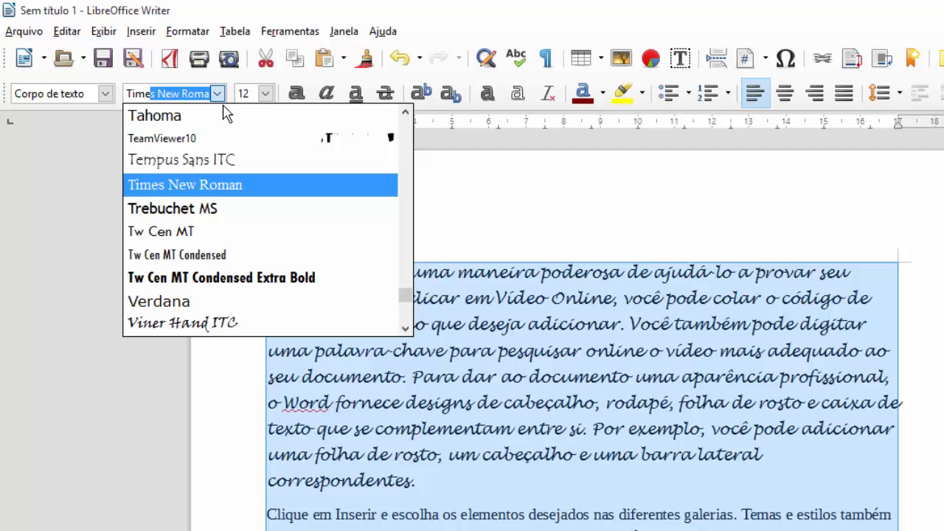
key("Return")
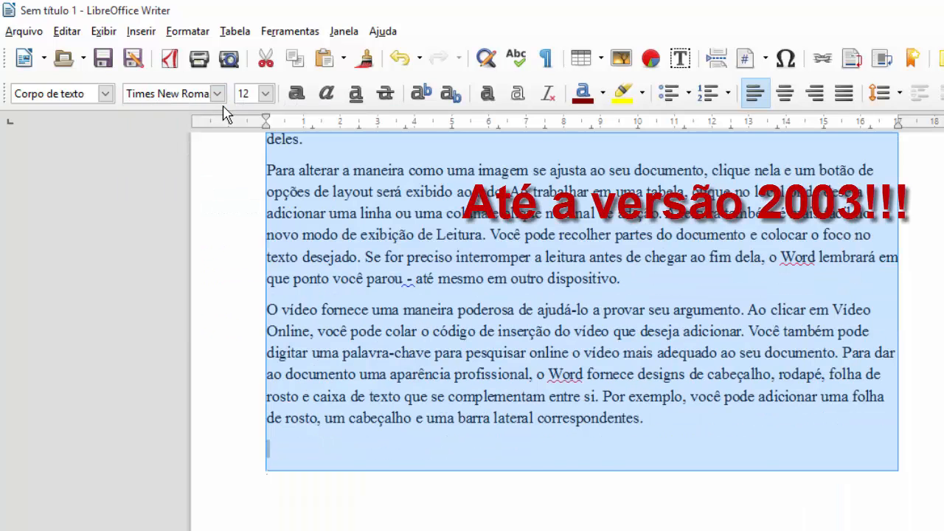
key("ctrl+Home")
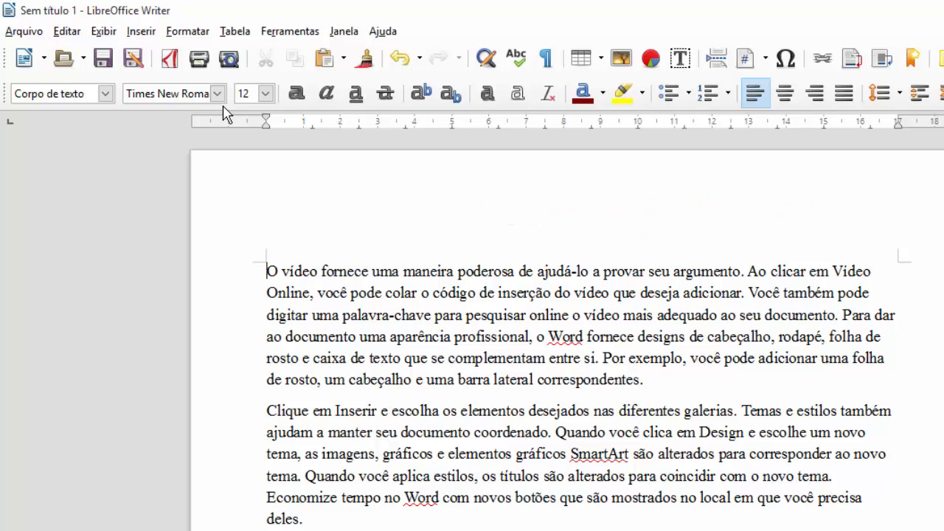
Step: Try right-aligning the first paragraph and restore its left alignment
key("ctrl+e")
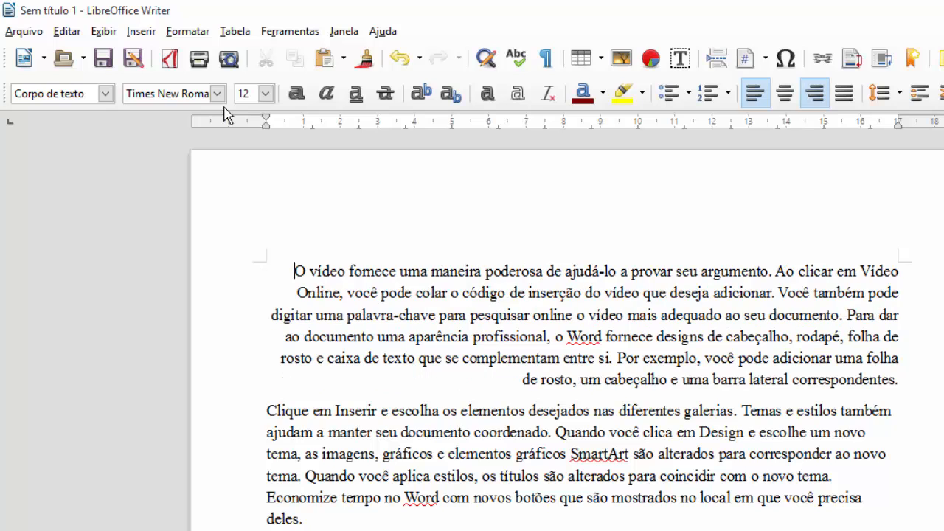
key("ctrl+r")
key("ctrl+l")
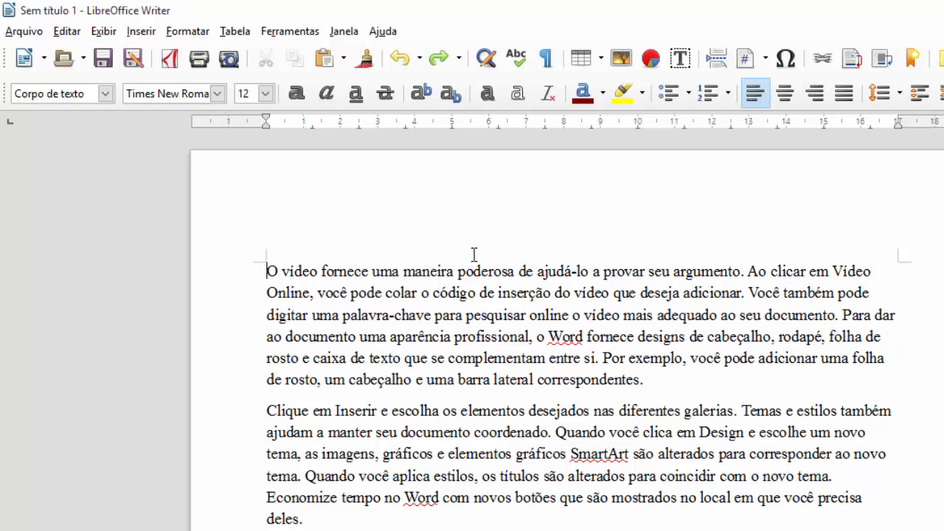
Step: Set the font of the whole document to Arial and clear the selection
left_click(393, 316)
key("ctrl+a")
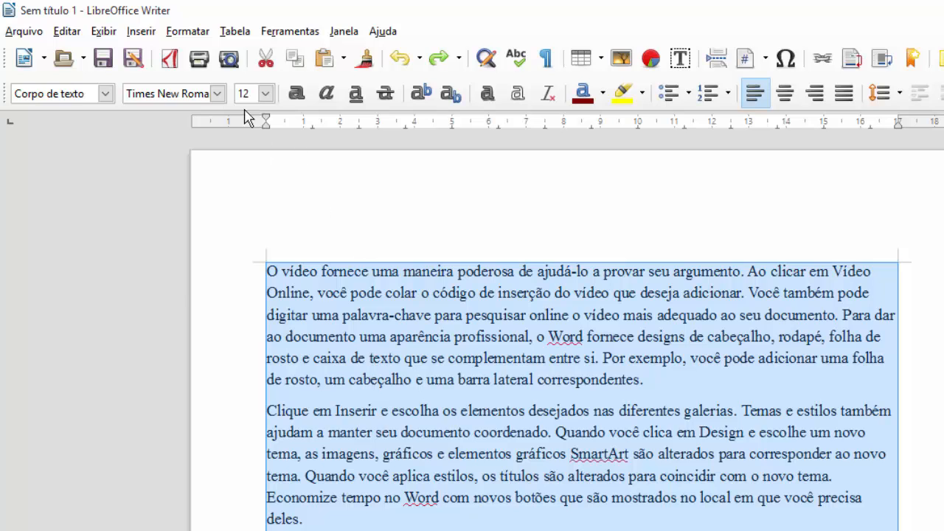
left_click(217, 94)
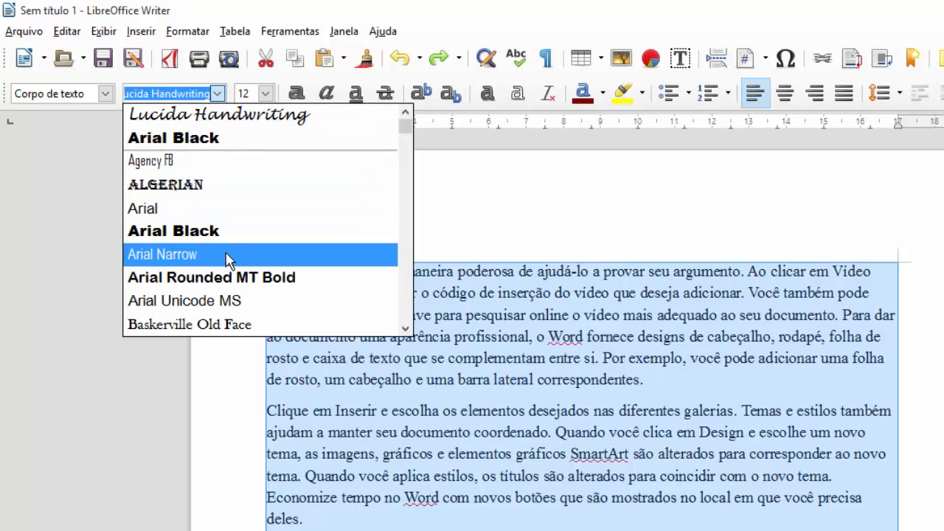
left_click(225, 209)
left_click(447, 333)
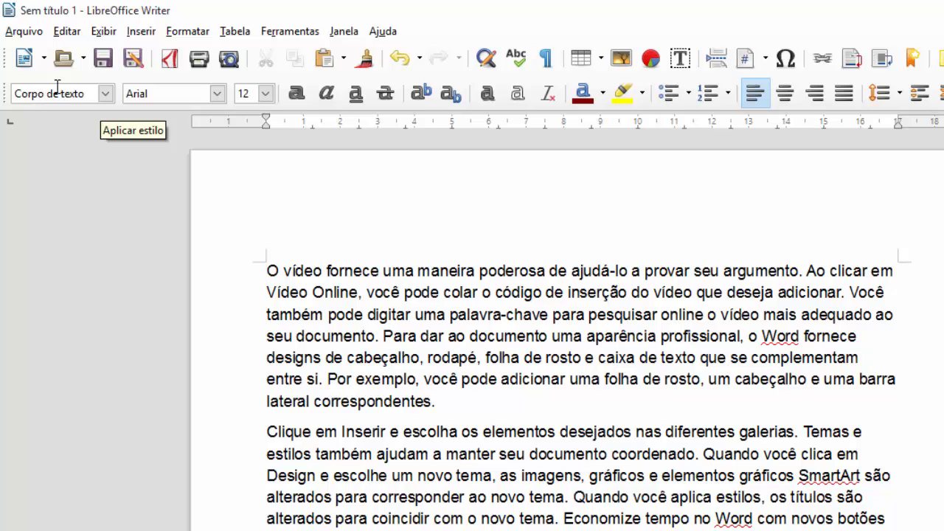
Step: Check the available paragraph styles and insert the title "Aula sobre formatação" on its own line above the first paragraph
left_click(105, 94)
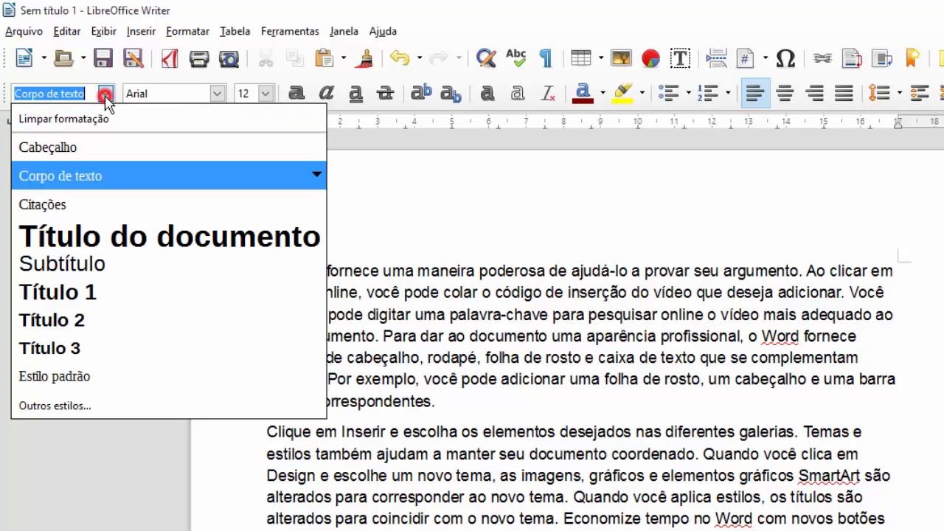
left_click(436, 295)
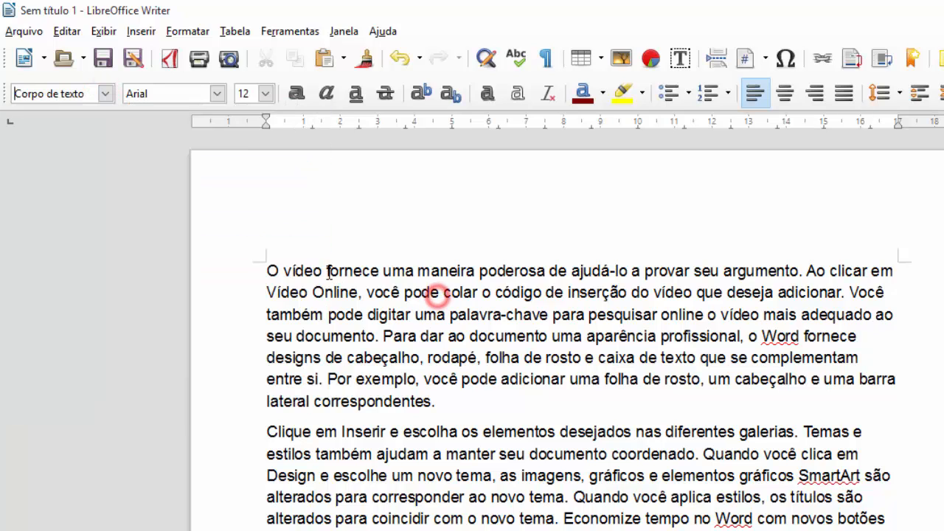
left_click(305, 270)
type("Ale")
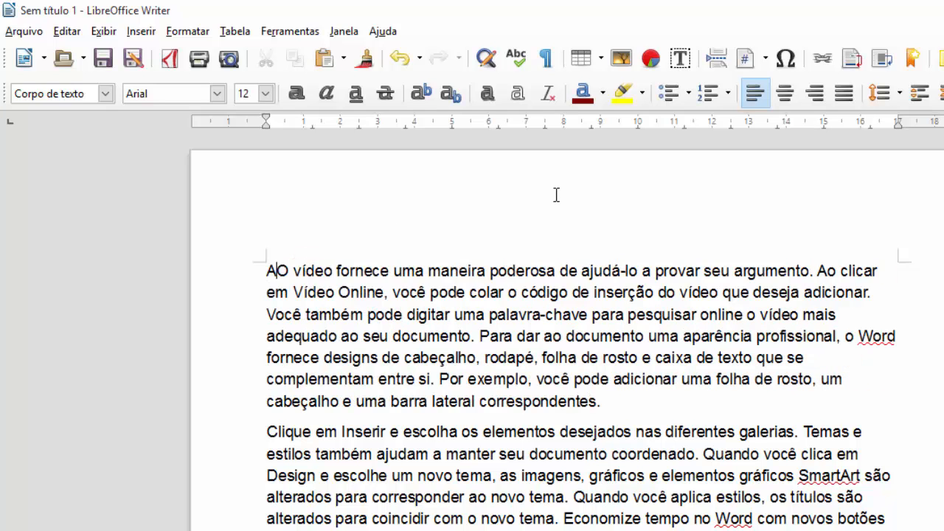
key("BackSpace")
key("BackSpace")
key("BackSpace")
type("Aula")
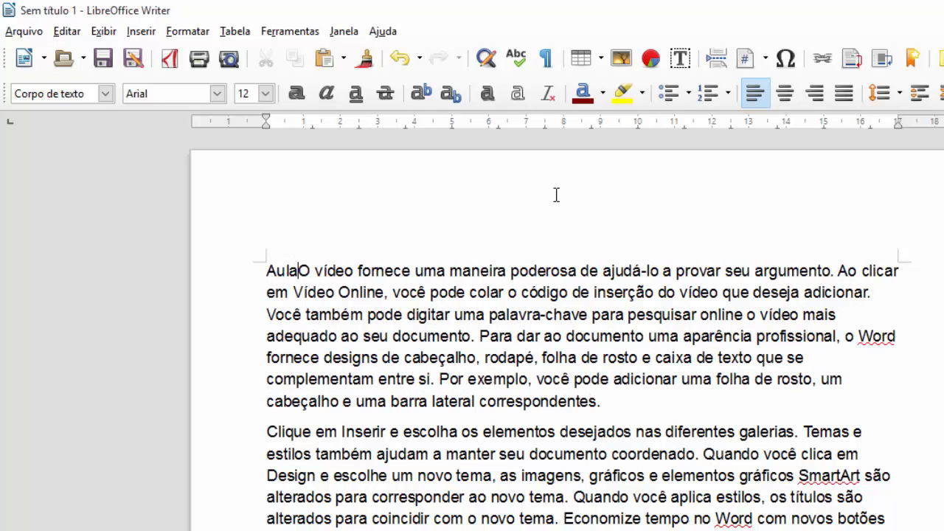
type(" sobre formatação")
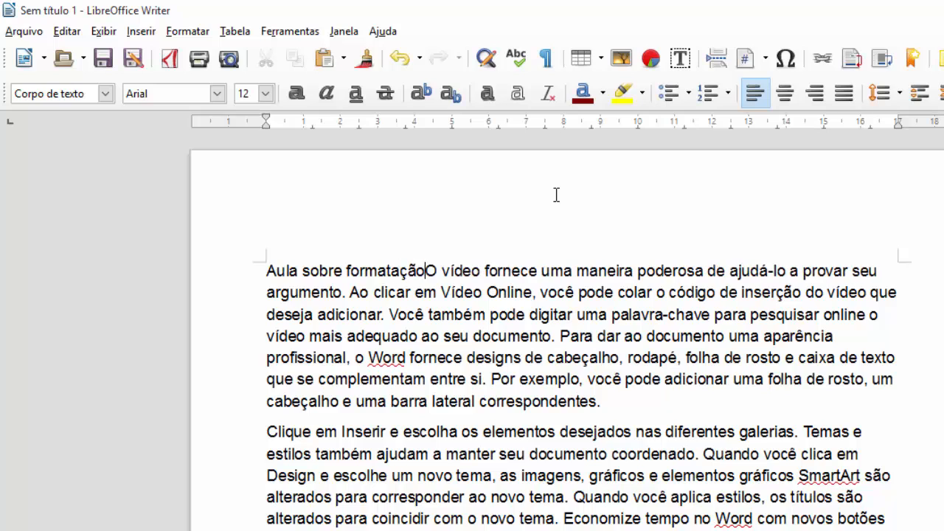
key("Return")
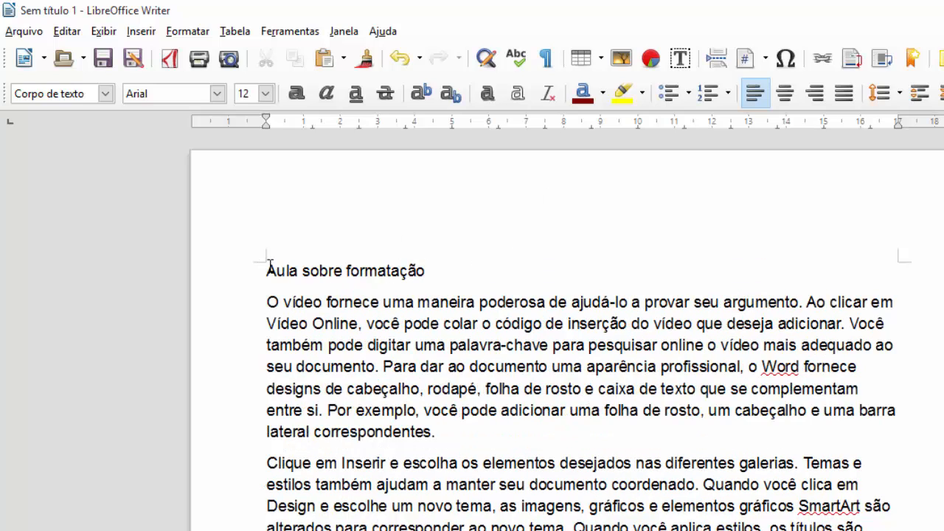
Step: Apply the Título 1 paragraph style to the title line "Aula sobre formatação"
left_click(430, 253)
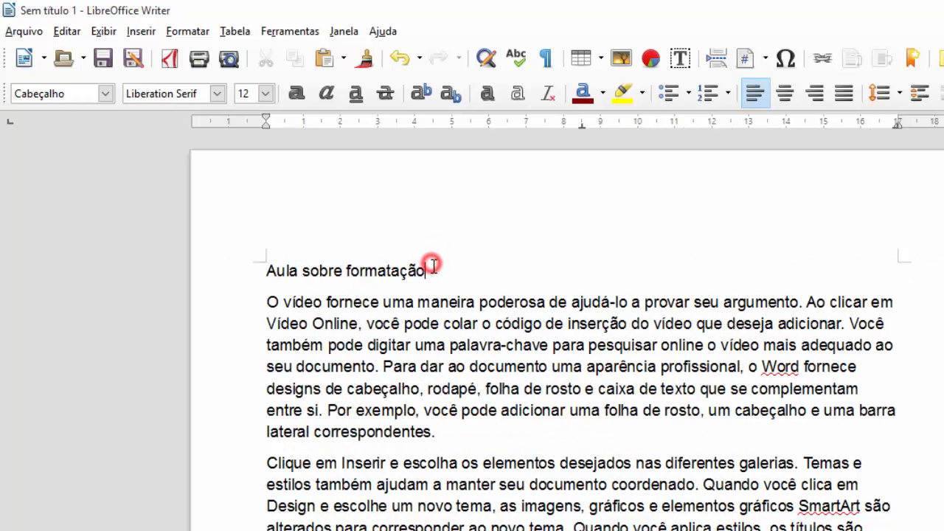
left_click_drag(441, 270, 265, 270)
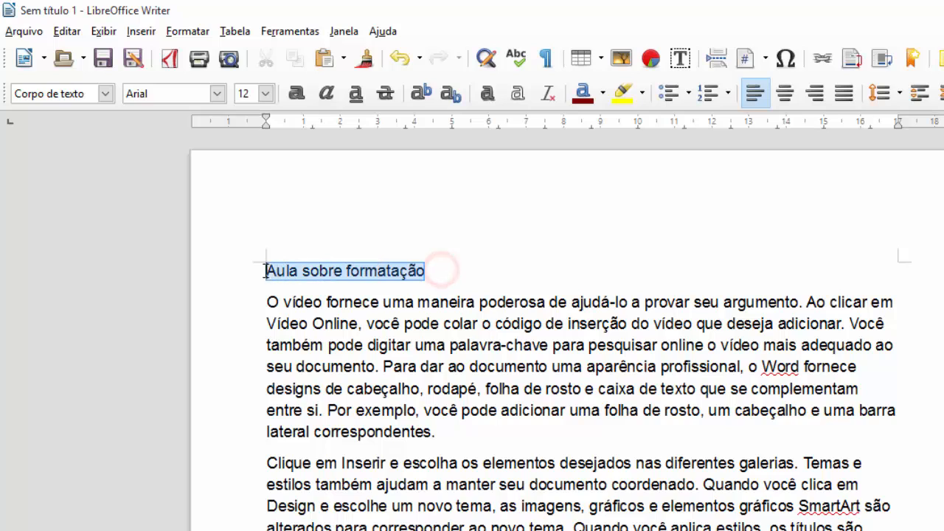
left_click(106, 93)
left_click(71, 293)
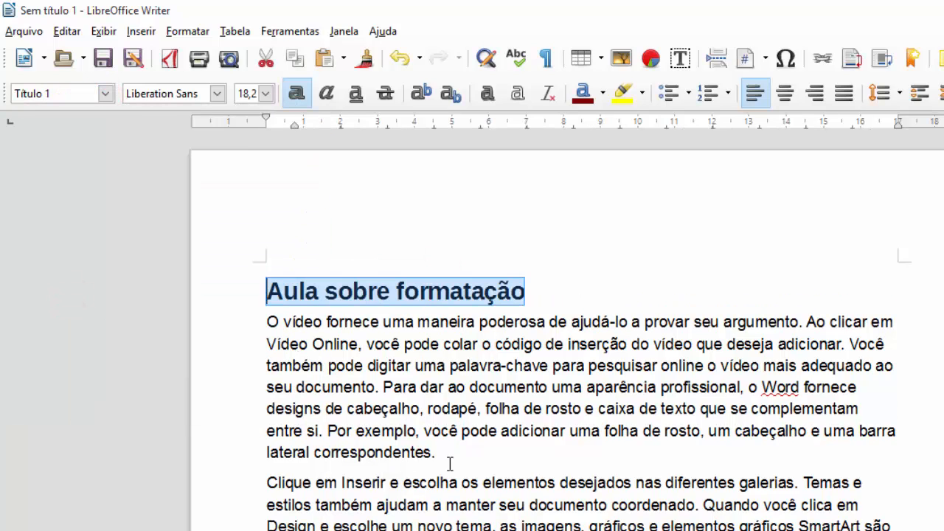
Step: Compare the paragraph style applied to the title with the one applied to the first body paragraph
left_click(479, 322)
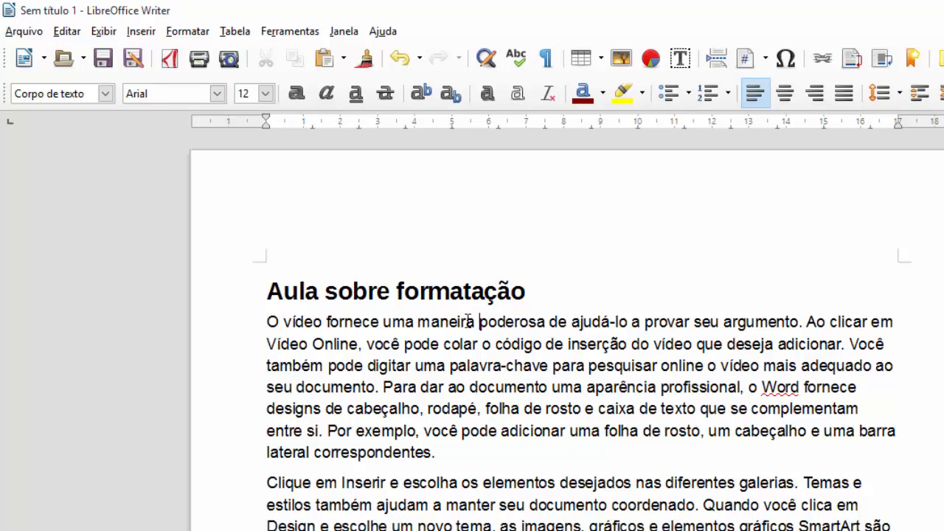
left_click(294, 291)
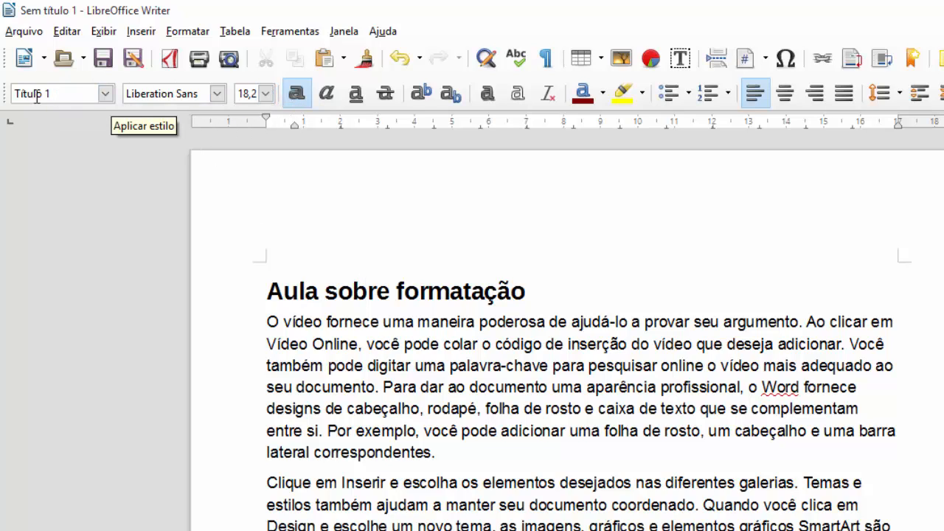
left_click(348, 344)
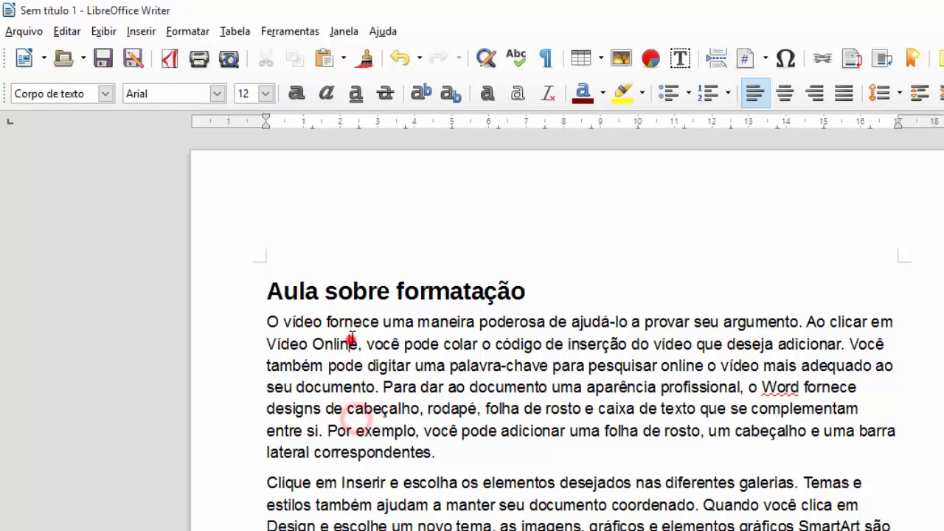
left_click(236, 320)
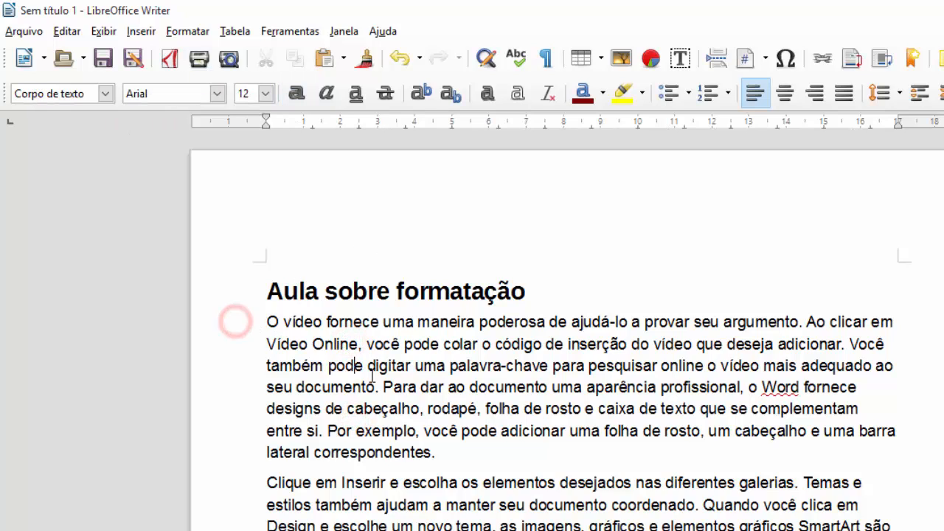
Step: Select the whole first body paragraph and set its font size to 13
left_click_drag(441, 451, 258, 322)
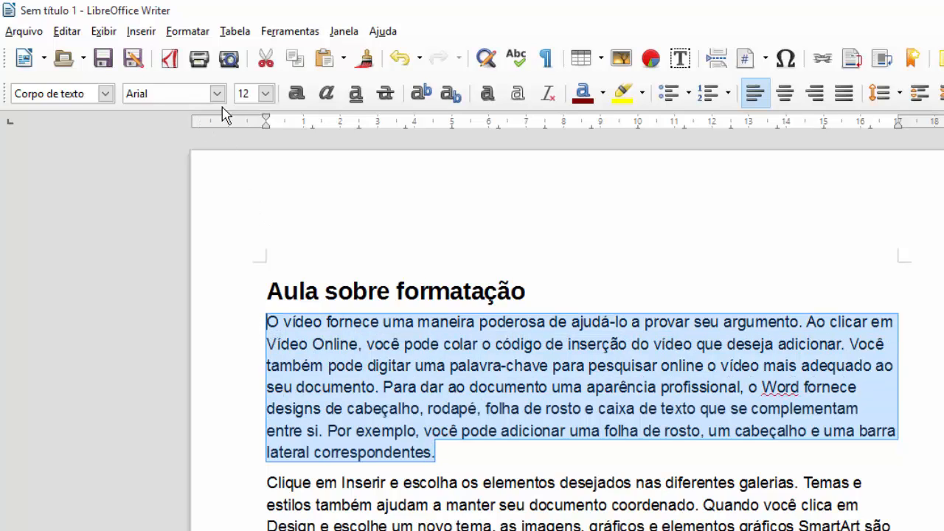
left_click(266, 95)
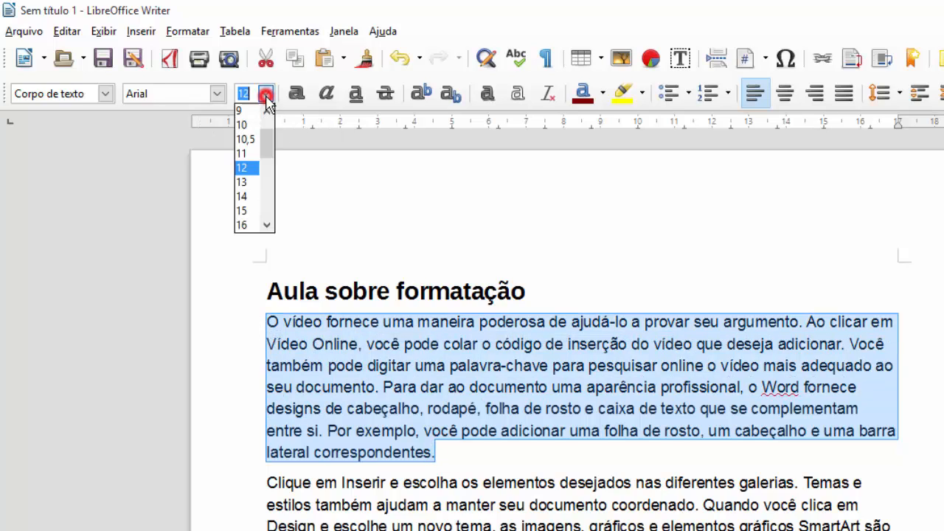
left_click(253, 182)
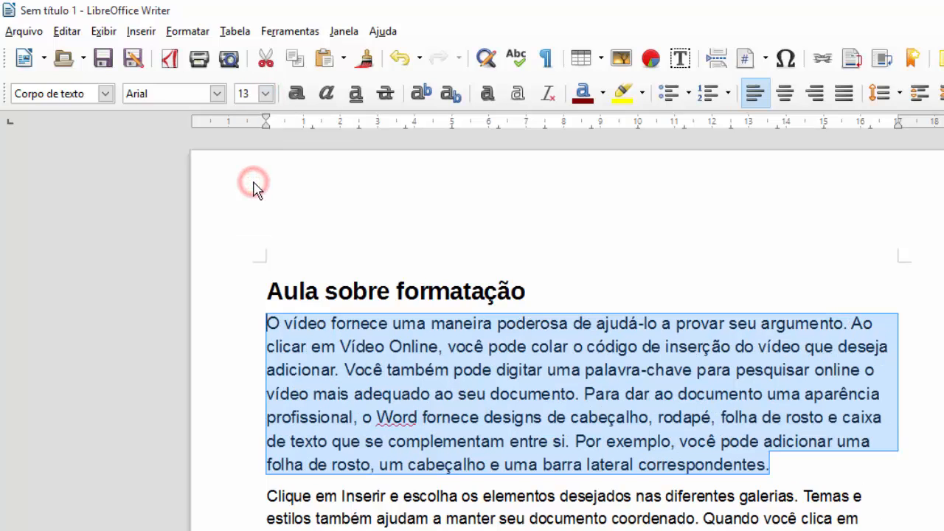
Step: Set the selected paragraph's font size to the custom value 13,3
left_click(263, 94)
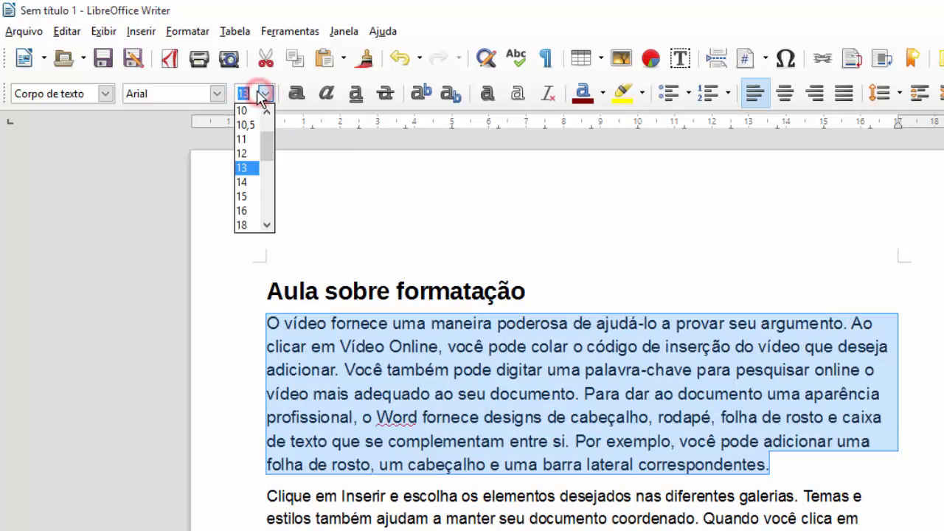
left_click(259, 93)
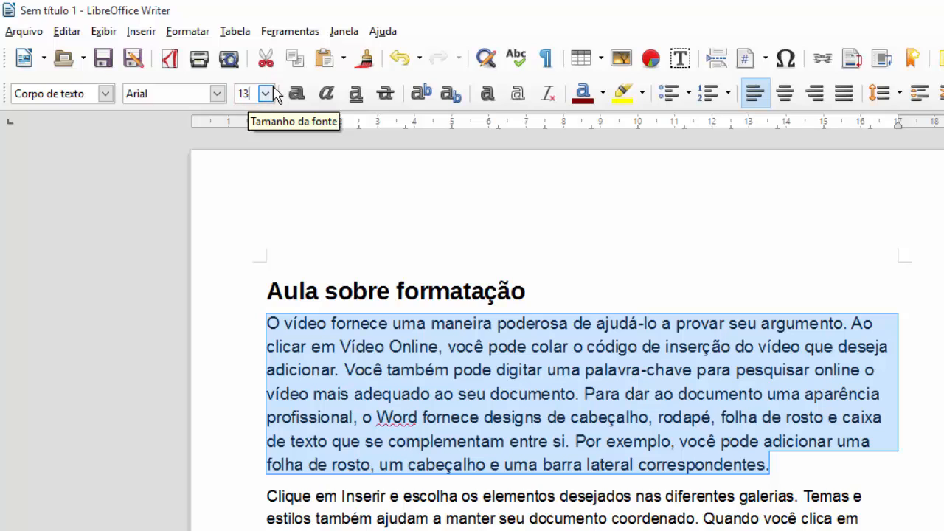
type(",3")
key("Return")
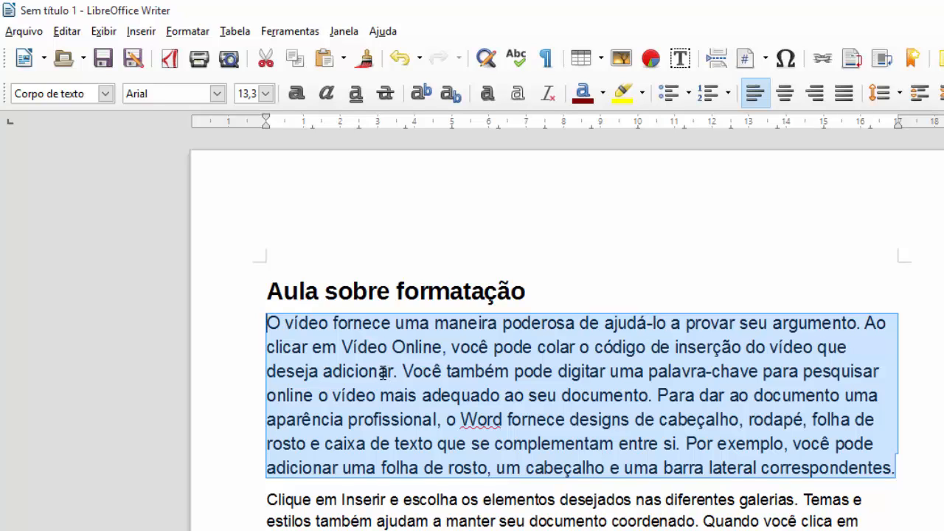
Step: Browse the preset font sizes and set the selected paragraph's size to the unlisted value 17
left_click(266, 94)
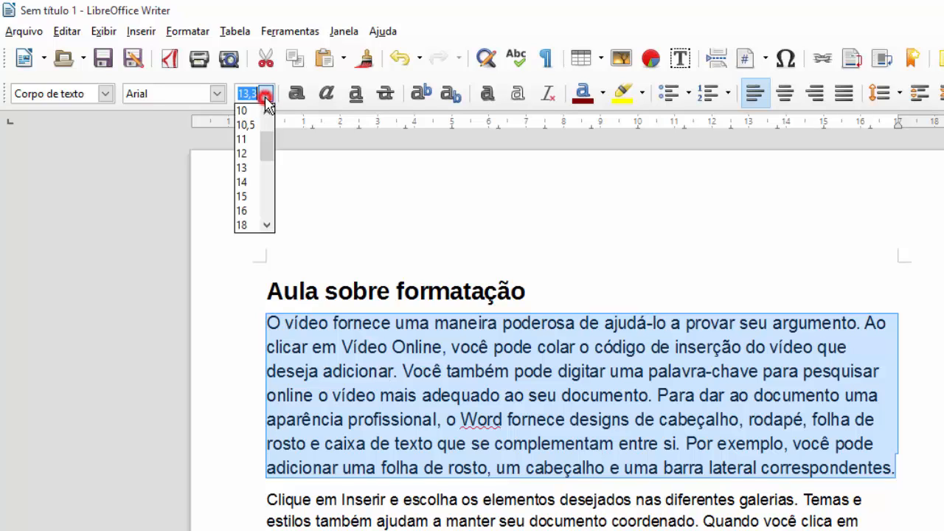
mouse_move(265, 144)
left_mouse_down()
mouse_move(273, 215)
mouse_move(281, 134)
mouse_move(276, 152)
left_mouse_up()
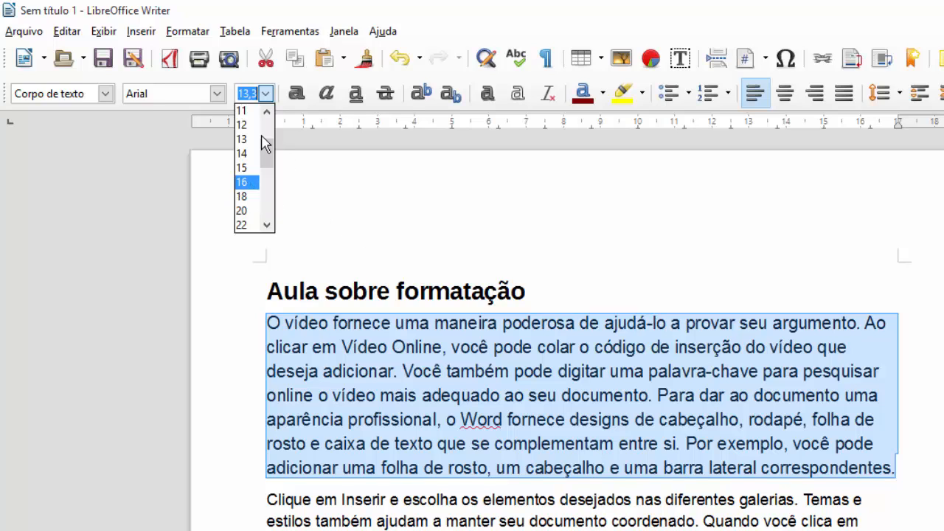
double_click(244, 102)
key("BackSpace")
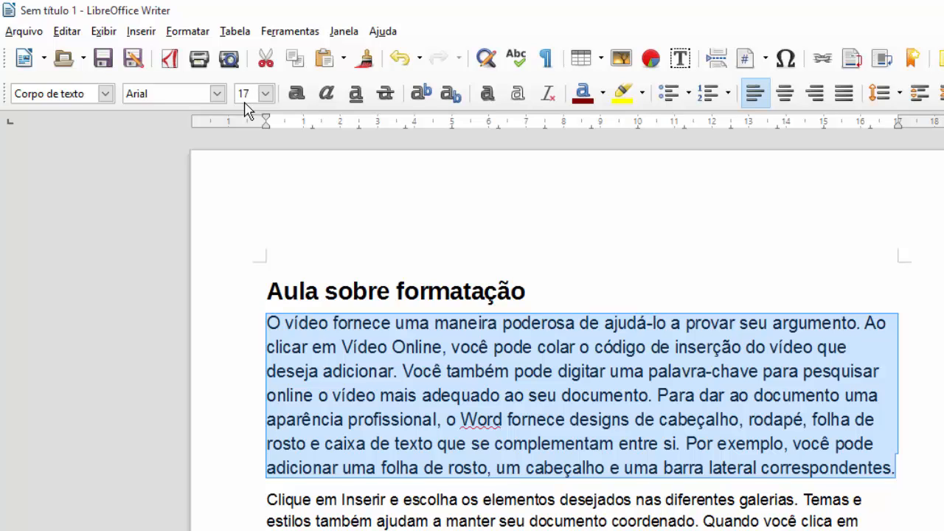
key("Return")
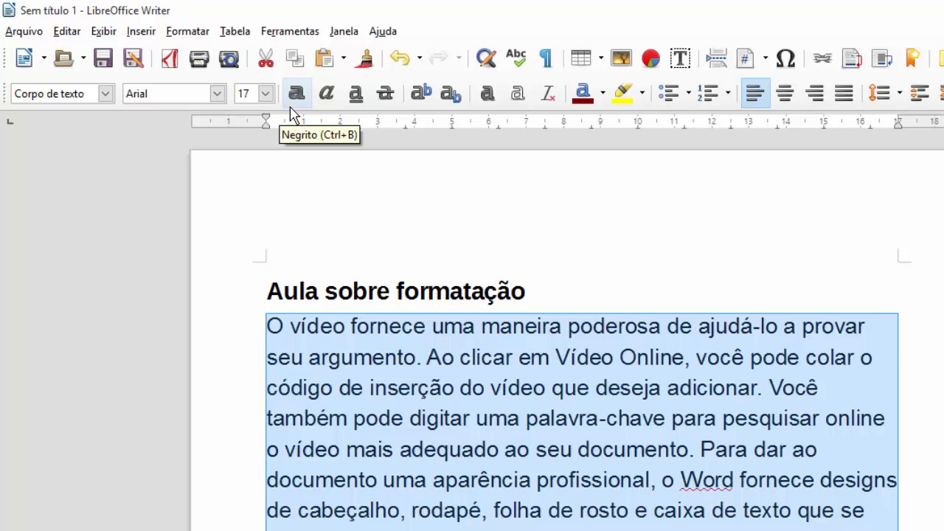
Step: Make "vídeo fornece uma maneira poderosa" in the first body line bold
left_click(461, 441)
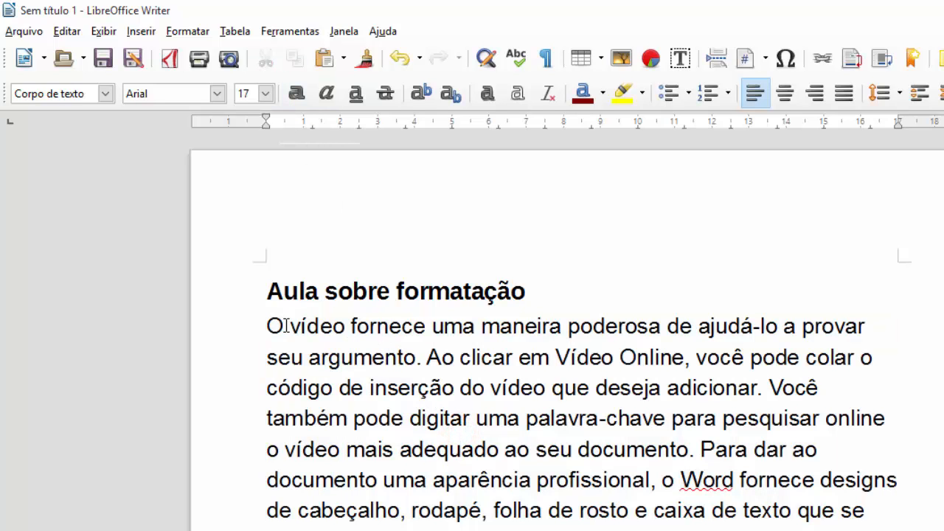
left_click_drag(288, 326, 660, 312)
left_click(293, 93)
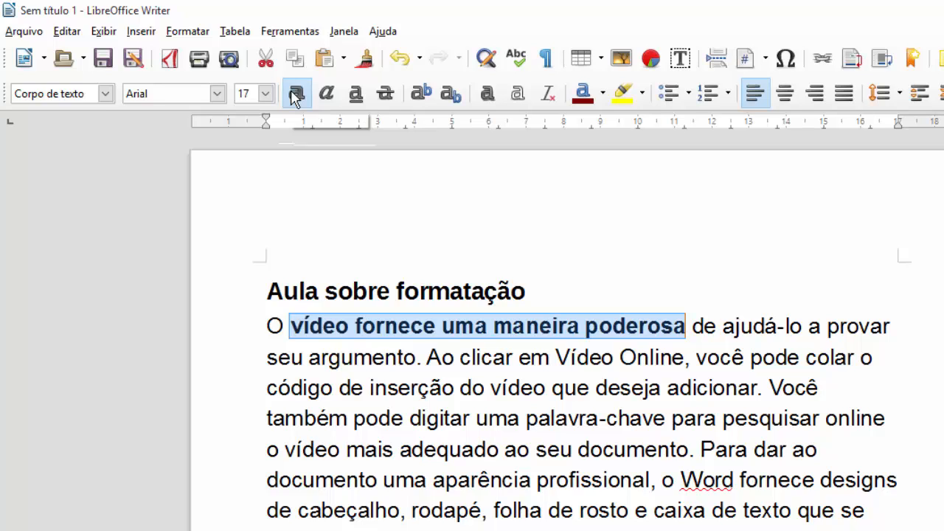
Step: Remove the bold from the word "maneira" in the first body line and reapply it
left_click(336, 326)
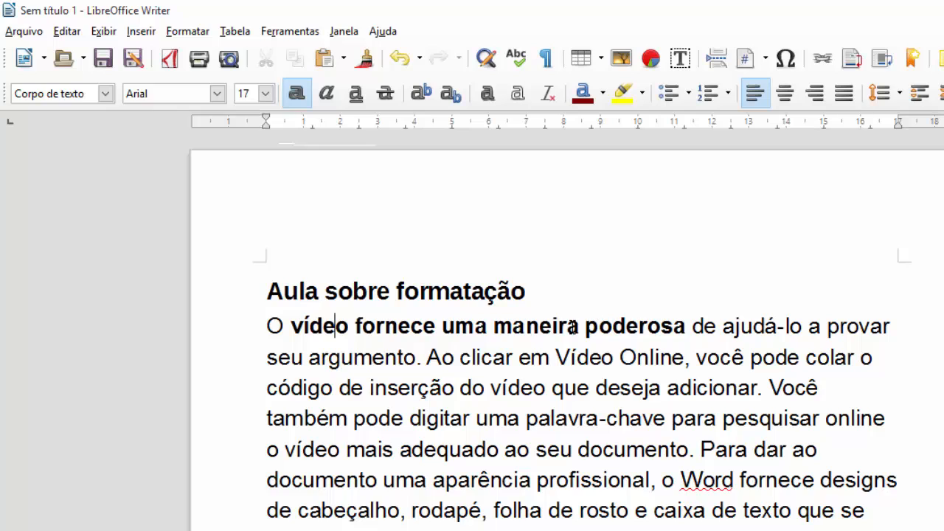
left_click_drag(493, 327, 581, 328)
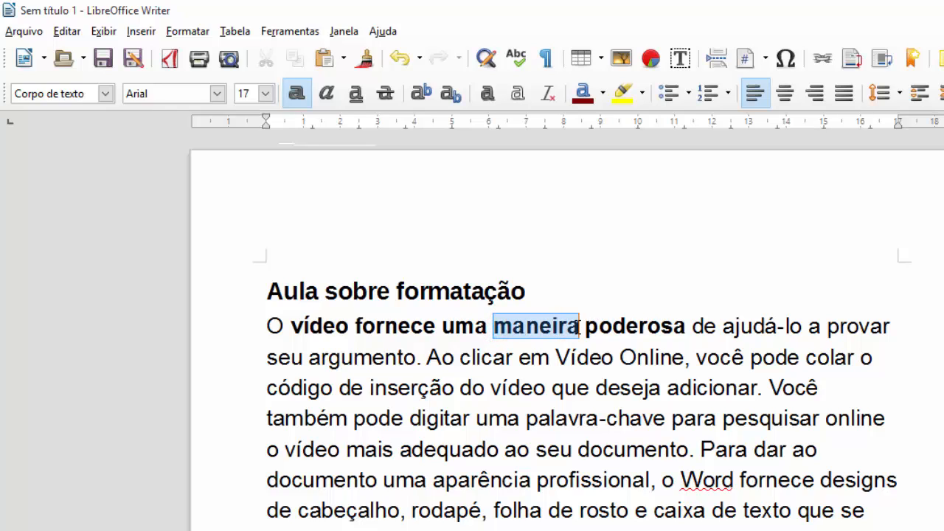
left_click(296, 93)
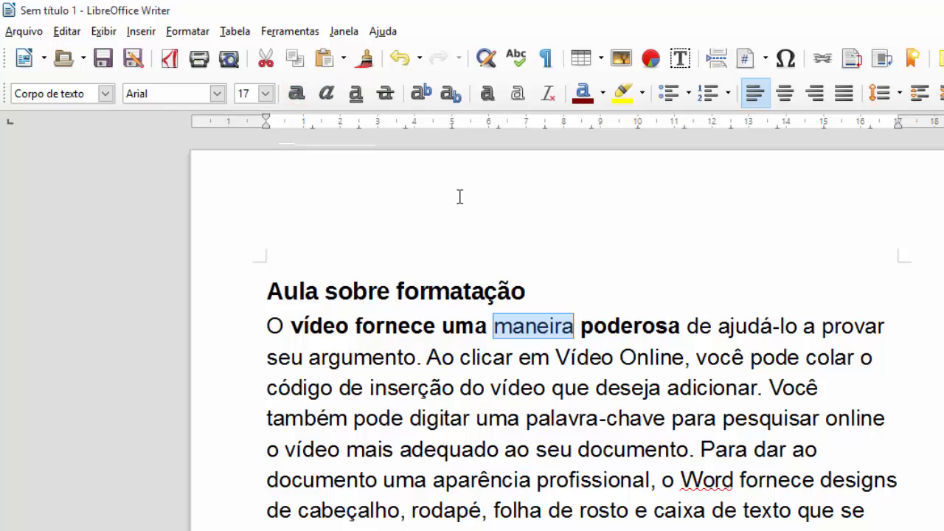
left_click(296, 93)
left_click(646, 330)
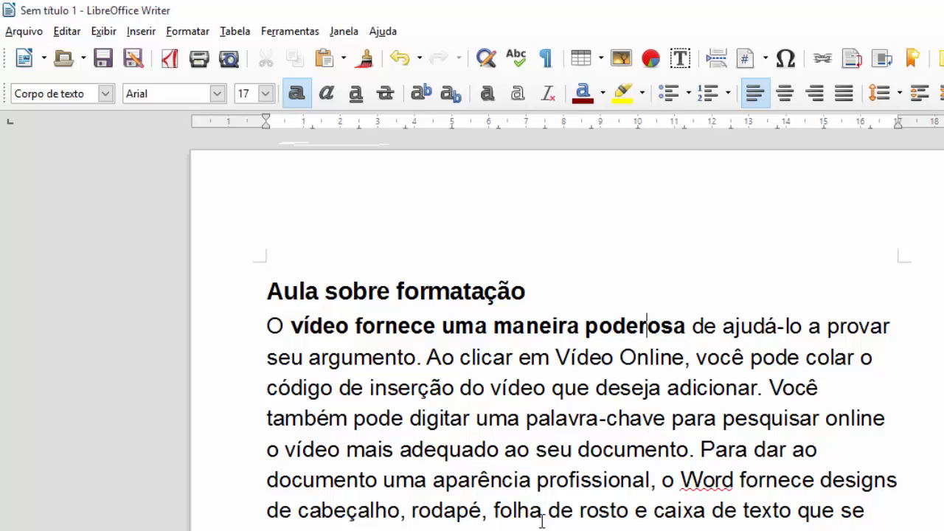
Step: Italicize the text "Ao clicar em Vídeo Online" in the second line of the first body paragraph
left_click_drag(347, 325, 506, 333)
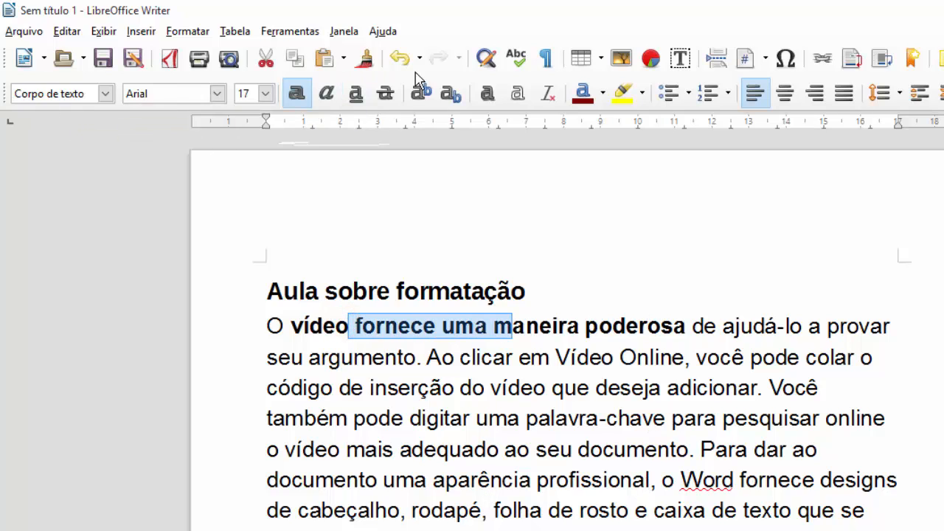
left_click(542, 362)
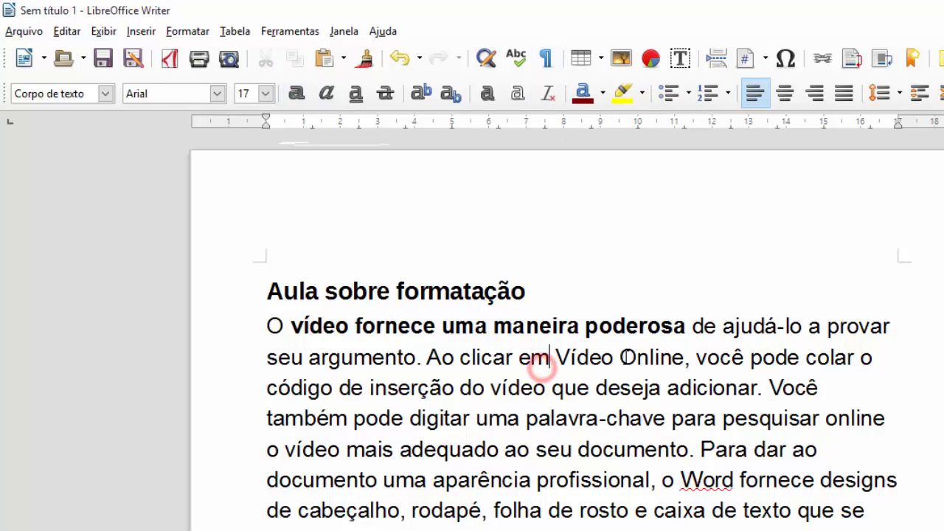
left_click_drag(426, 358, 686, 359)
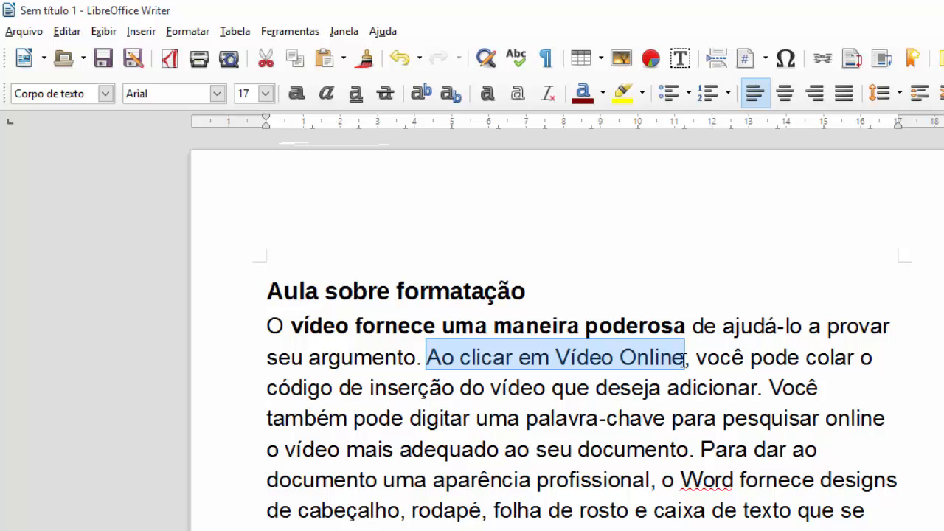
left_click(322, 102)
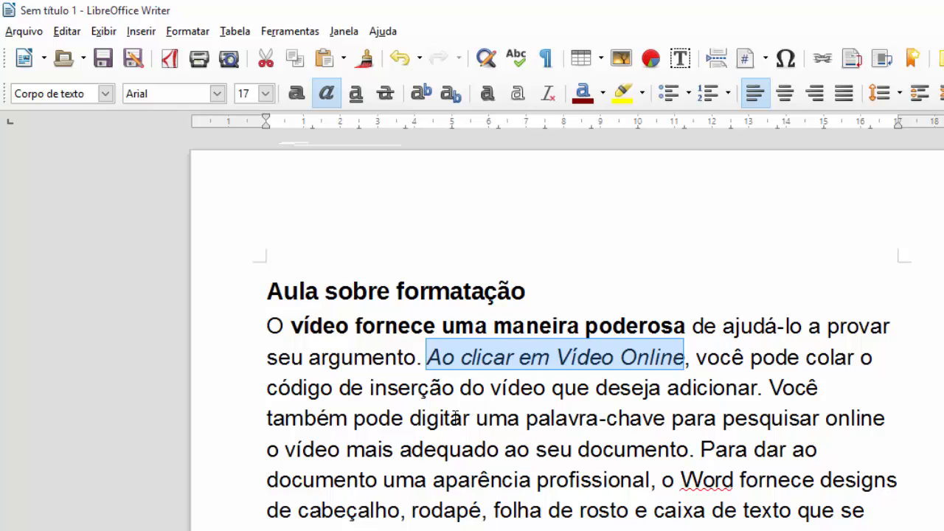
Step: Underline the text "uma palavra-chave" in the first body paragraph
left_click_drag(476, 418, 666, 418)
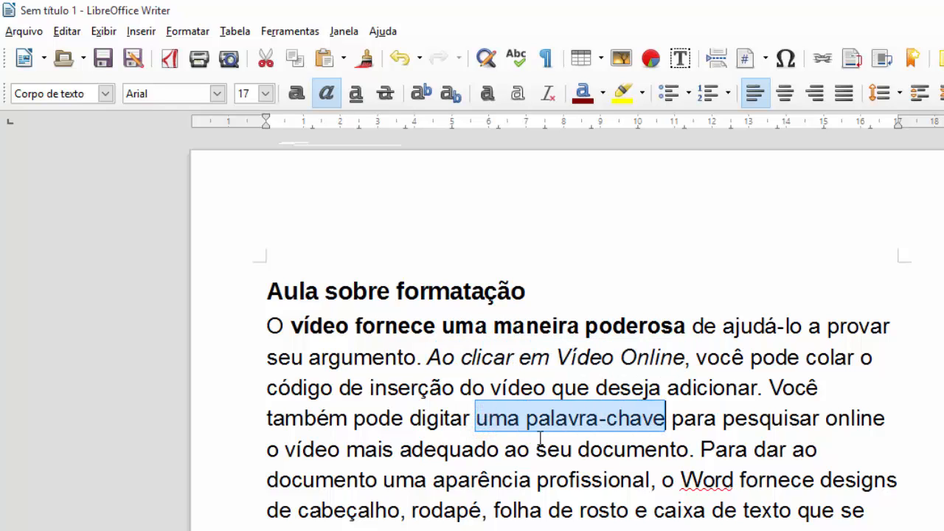
left_click(355, 95)
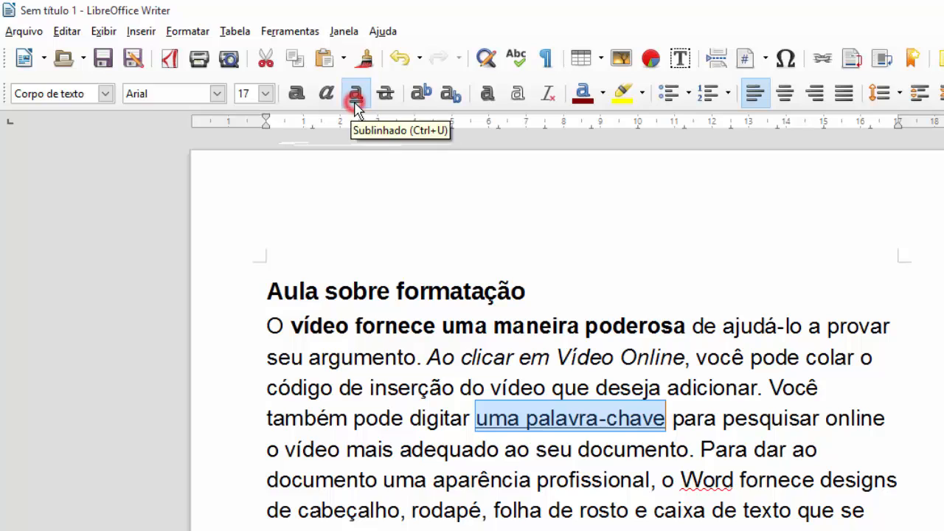
left_click(783, 486)
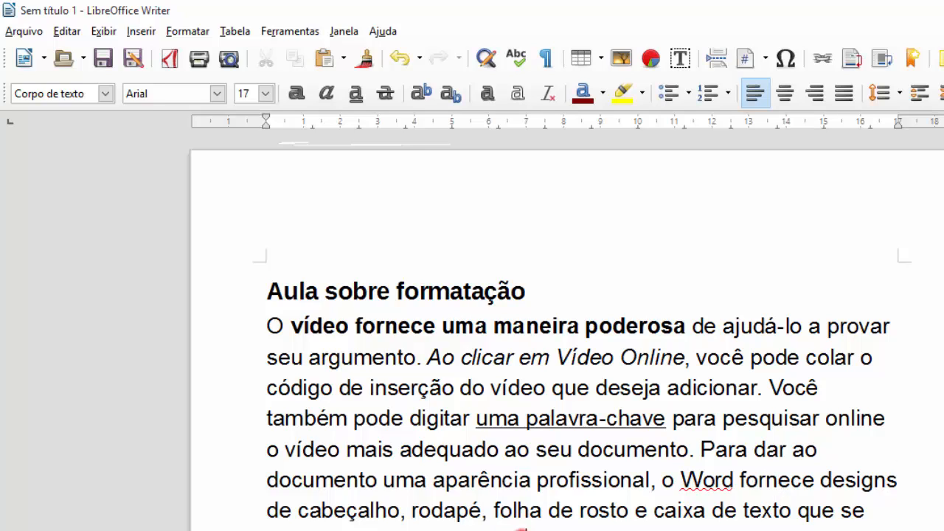
Step: Apply strikethrough to the first body paragraph's last sentence, from "Por exemplo" through "correspondentes"
left_click_drag(510, 528, 738, 530)
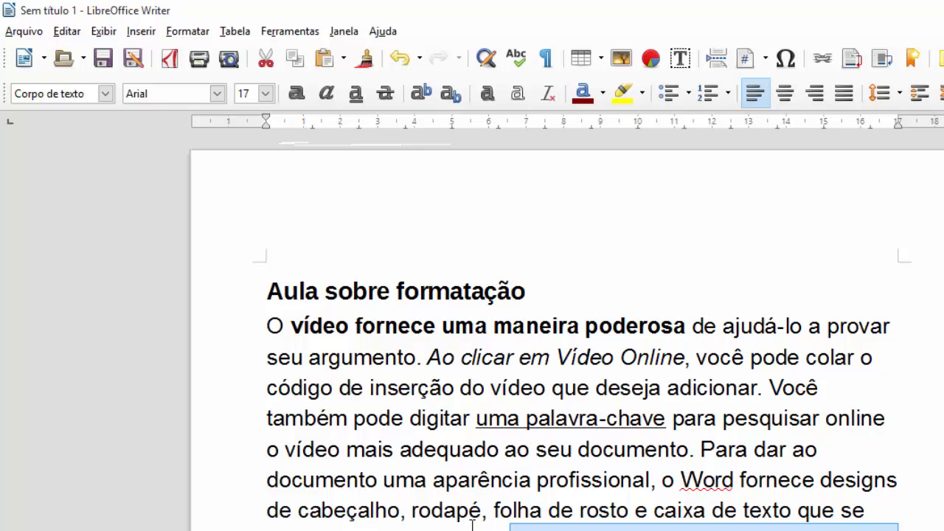
left_click(389, 96)
scroll(503, 391, "down", 3)
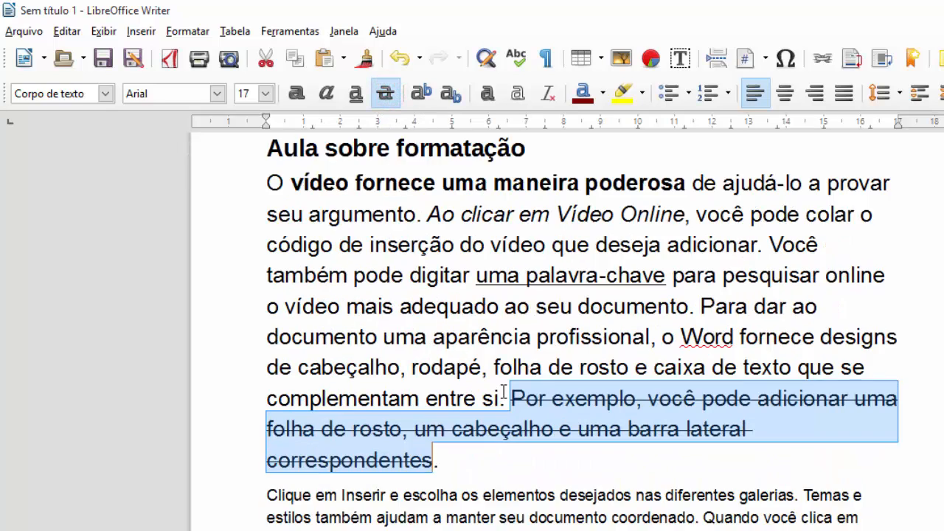
left_click(516, 460)
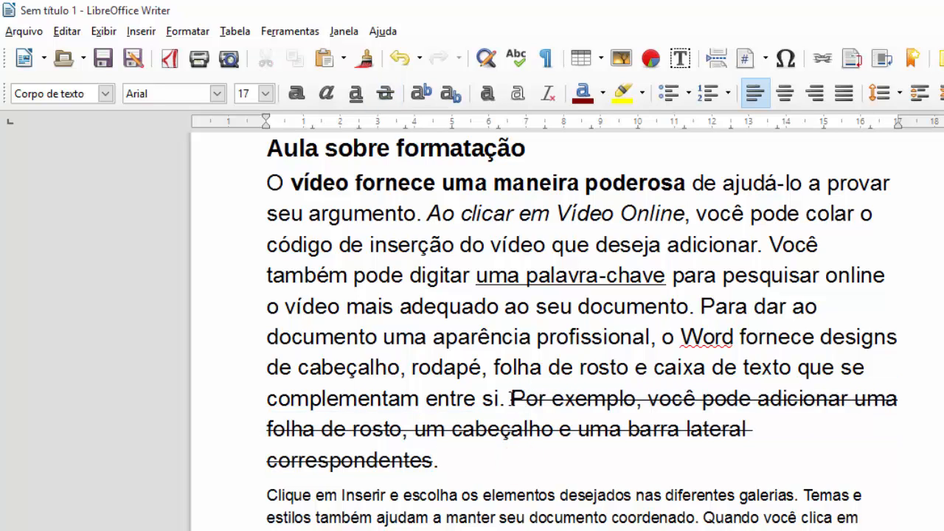
left_click(510, 399)
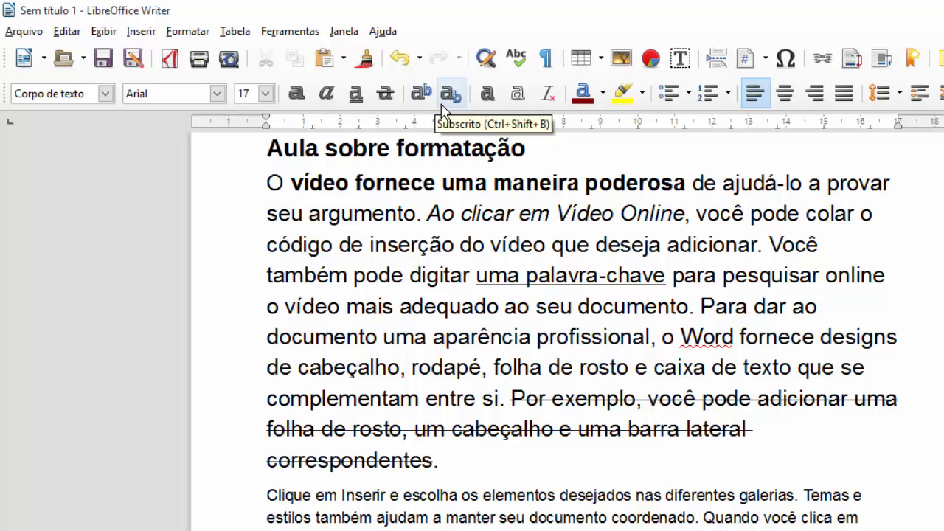
Step: Write the equation "x2 + x3 + x = 0" on the blank line below the last paragraph
left_click(428, 215)
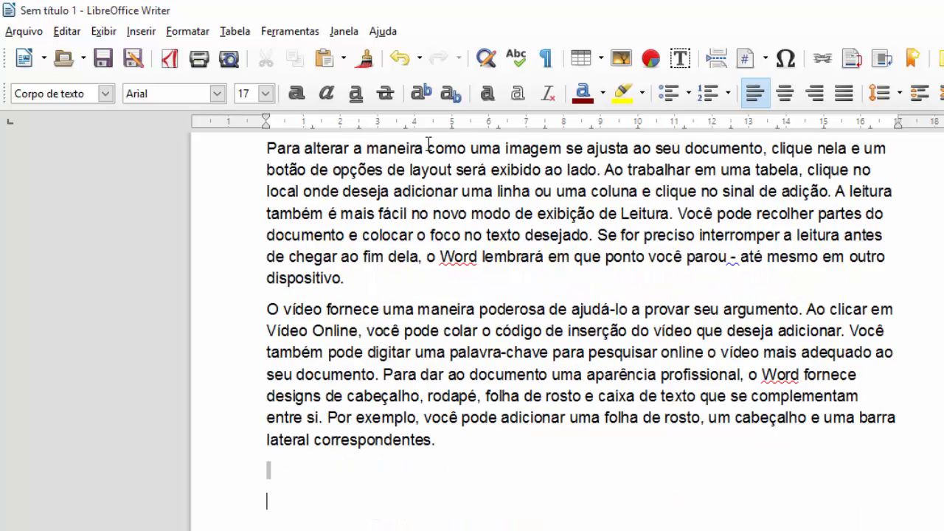
key("Down")
key("Down")
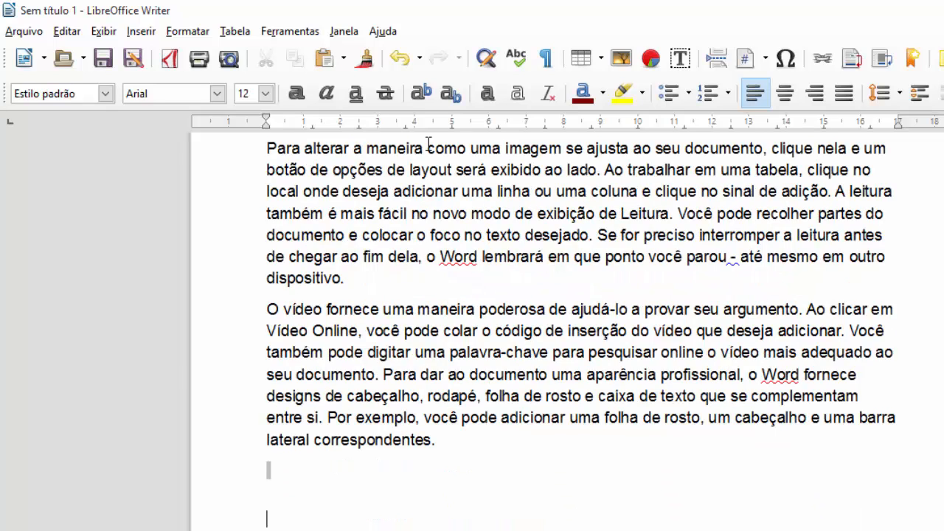
key("Up")
scroll(506, 135, "up", 4)
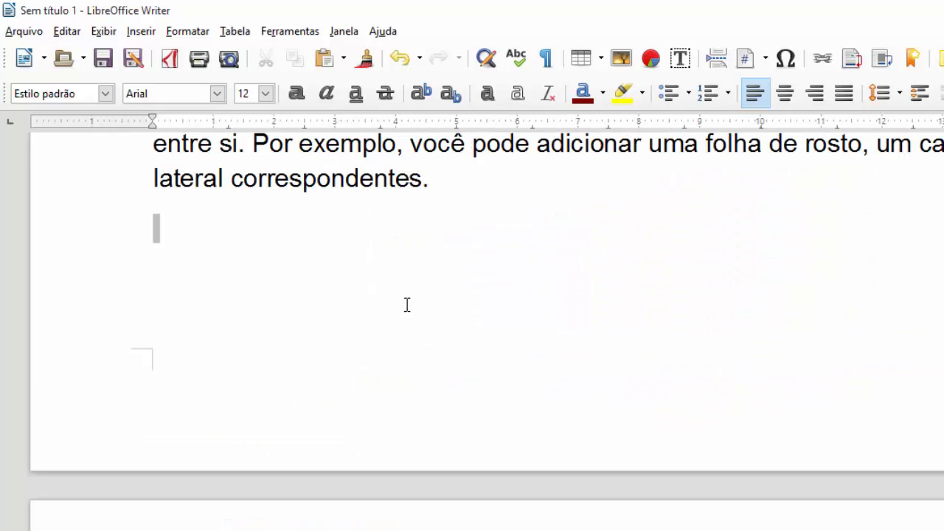
type("x2 + x3 +")
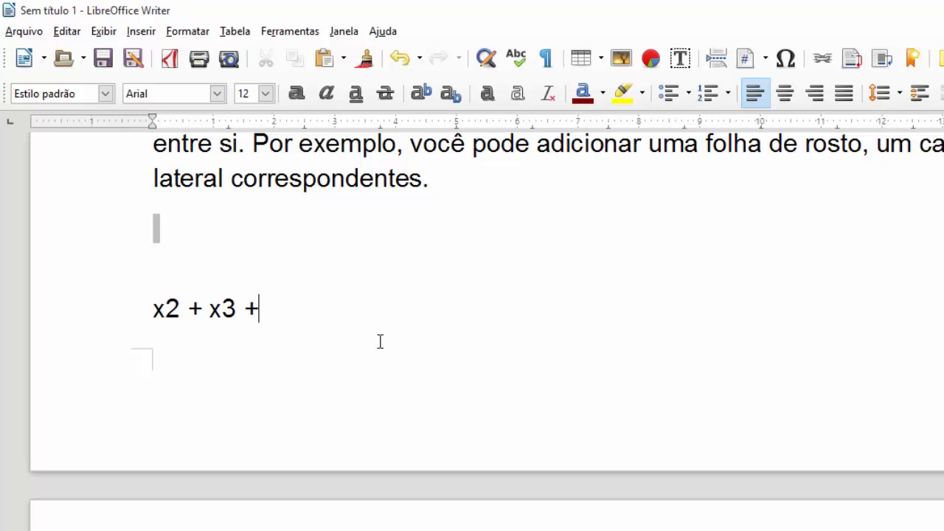
type(" x = 0")
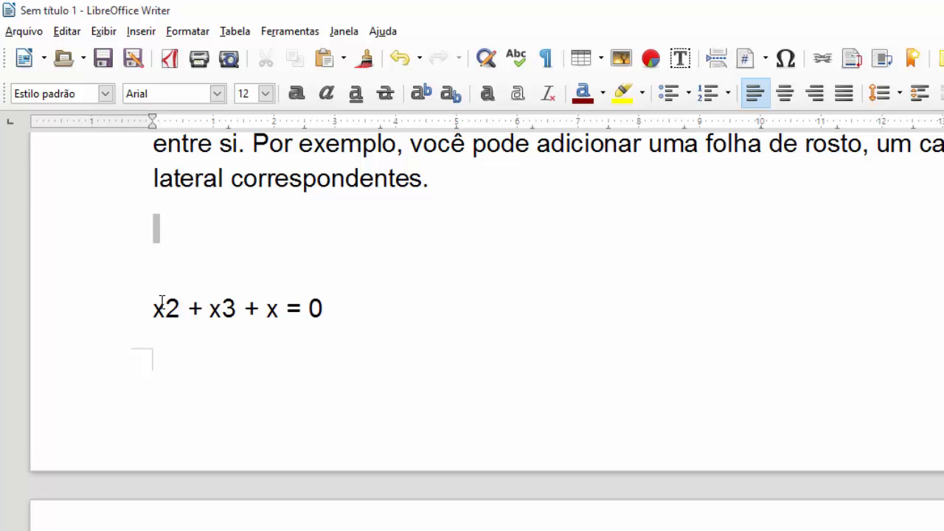
Step: Make the 2 in "x2" of the equation superscript
left_click_drag(164, 305, 179, 318)
left_click(198, 342)
left_click(169, 317)
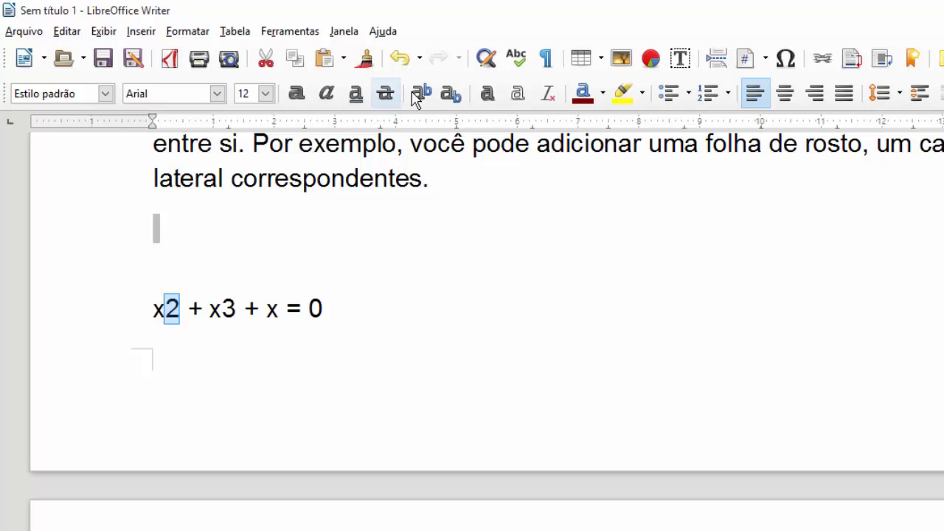
left_click(421, 94)
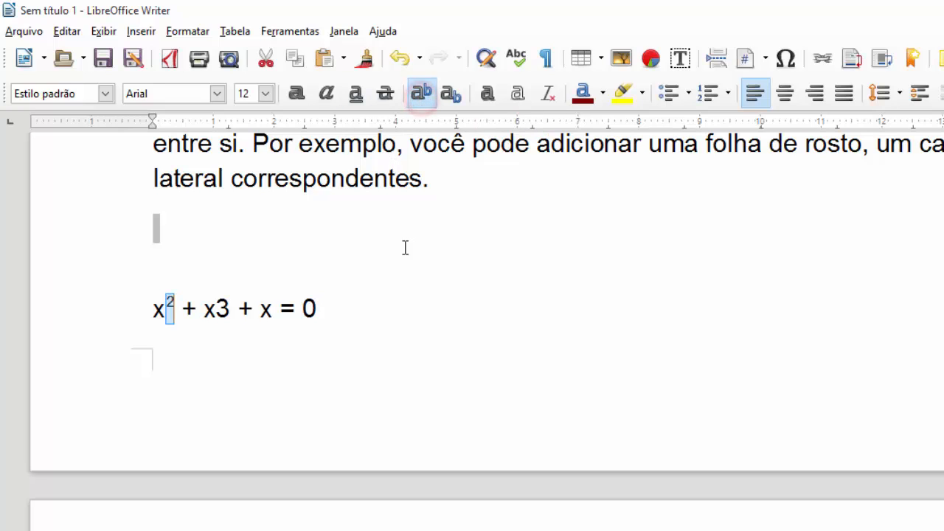
left_click(353, 332)
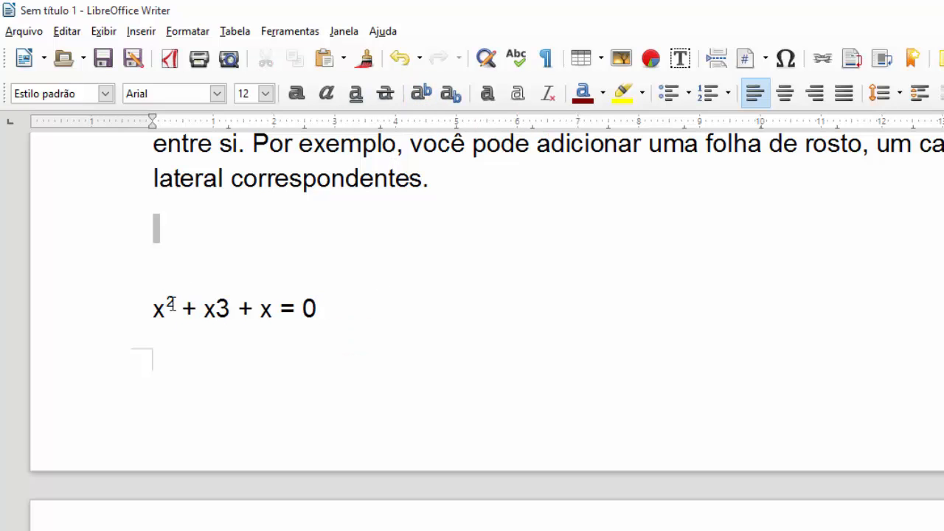
Step: Make the 3 in "x3" of the equation superscript
left_click_drag(179, 303, 168, 303)
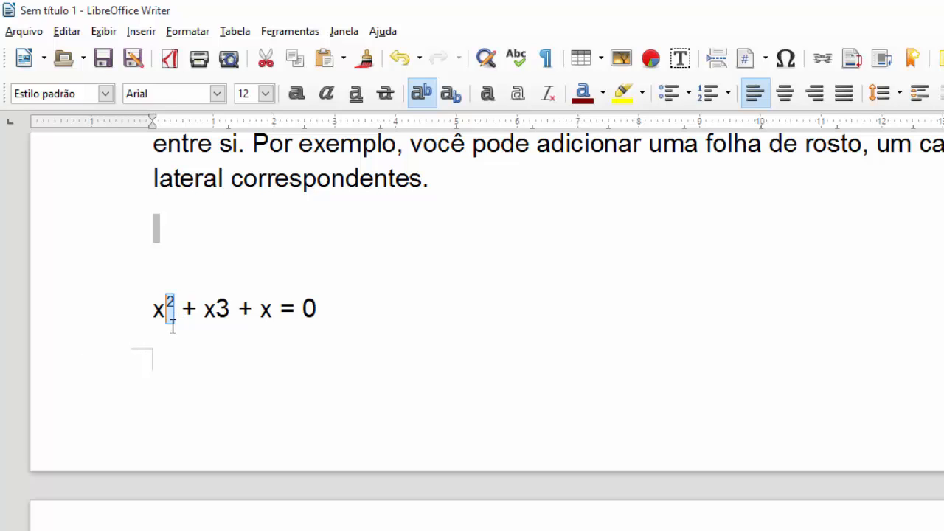
left_click_drag(215, 311, 230, 314)
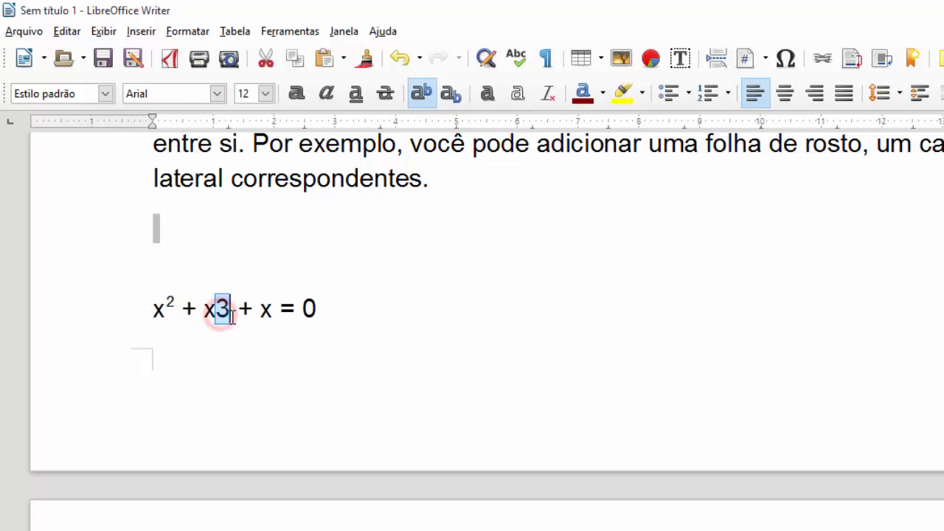
left_click(415, 103)
left_click(415, 258)
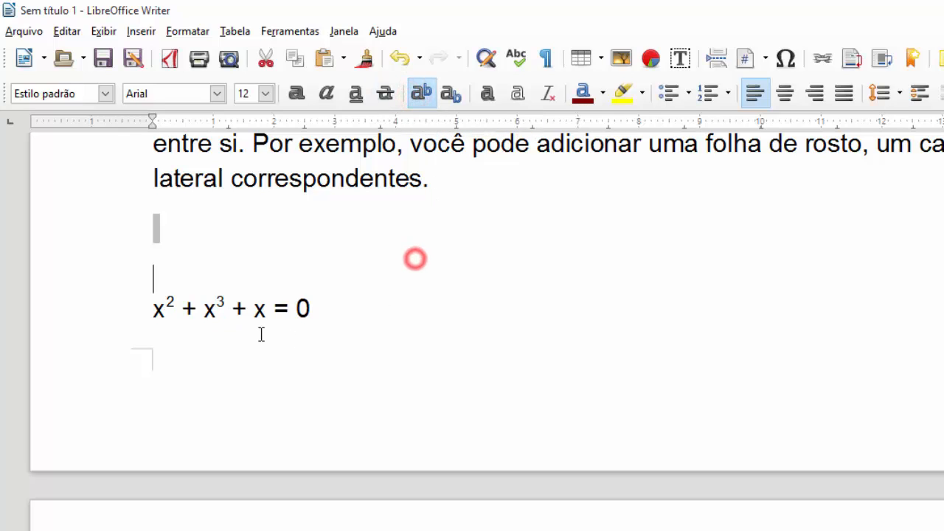
left_click(420, 318)
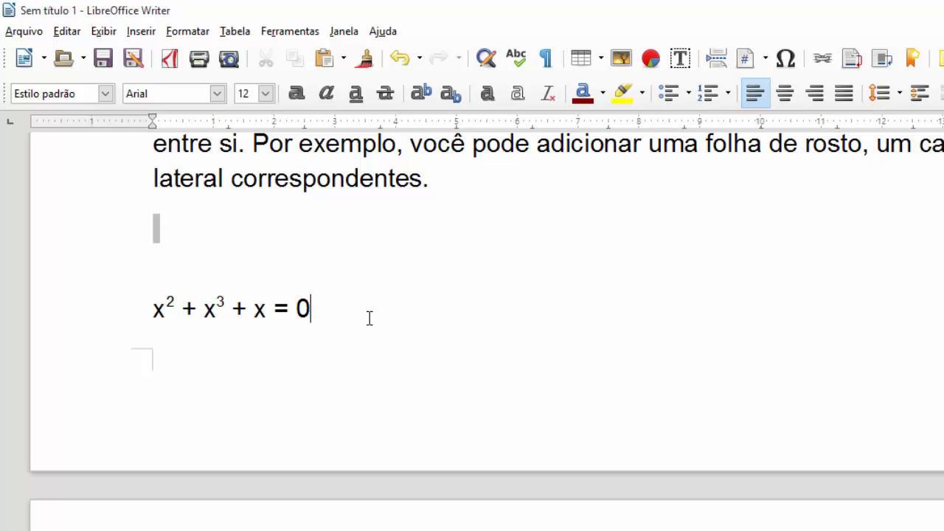
Step: Insert a page break near the equation and write "H20 + C4 + O8" on the new page
left_click(333, 280)
key("ctrl+Return")
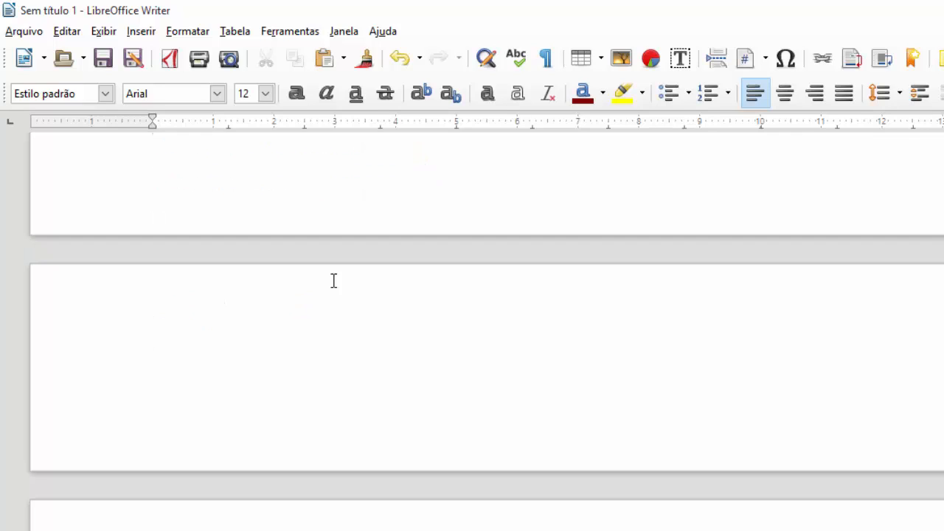
scroll(288, 302, "down", 5)
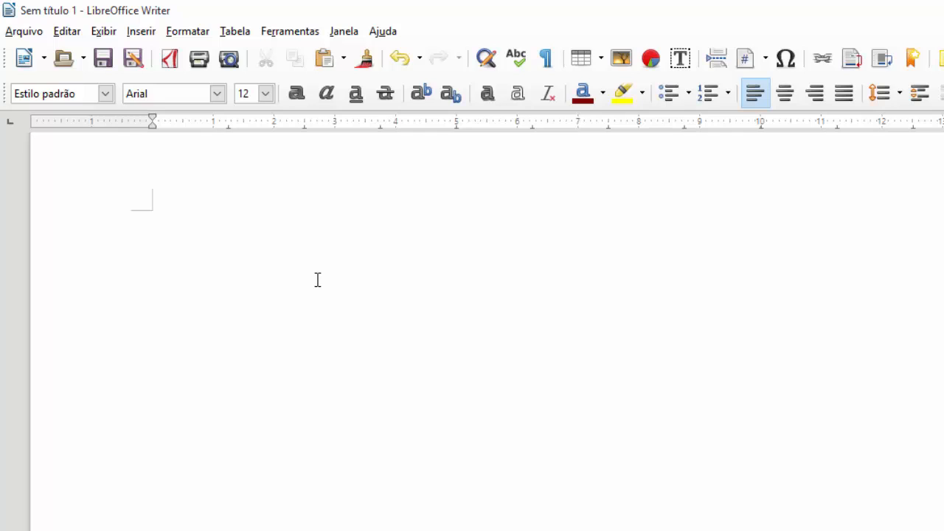
type("H20 + C4 +")
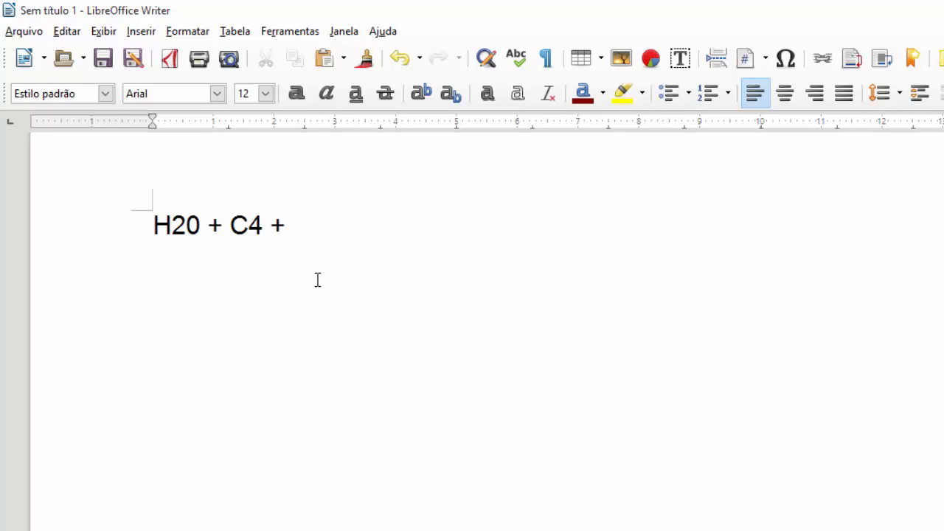
type(" O8")
Step: Replace the zero in "H20" with the letter O and make the formula's 2 subscript
left_click(191, 231)
mouse_move(191, 231)
left_mouse_down()
mouse_move(199, 230)
mouse_move(177, 221)
mouse_move(186, 222)
left_mouse_up()
type("O")
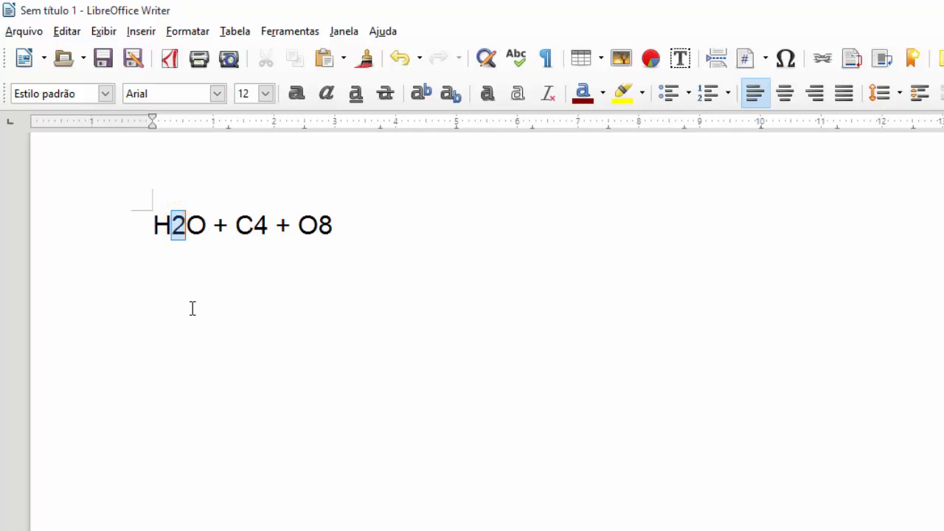
left_click(447, 101)
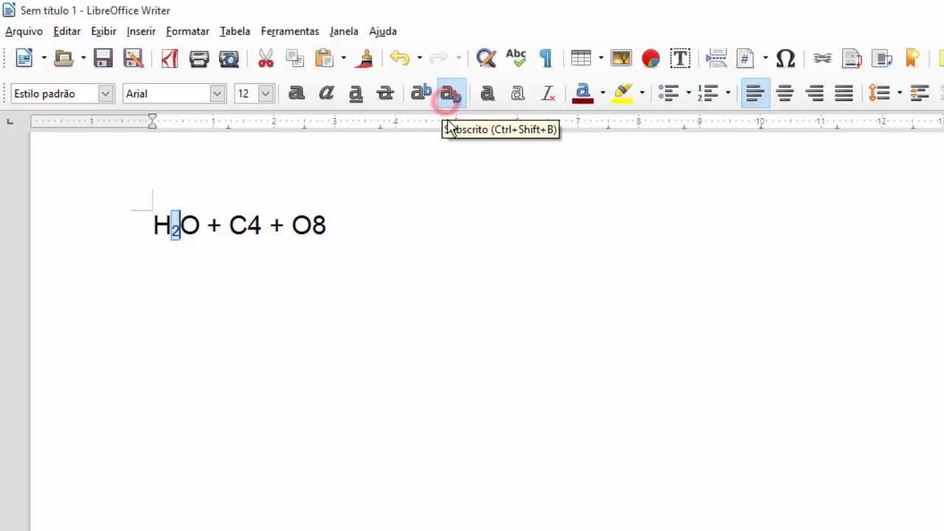
left_click(176, 254)
Step: Try to repeat the subscript formatting on the 4 in "C4", and collapse the data sources pane
left_click_drag(247, 223, 261, 223)
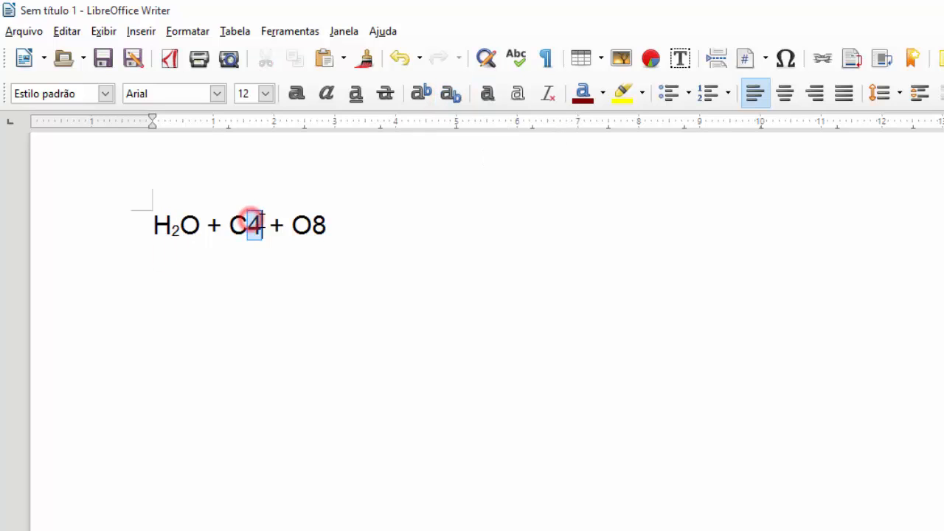
key("F4")
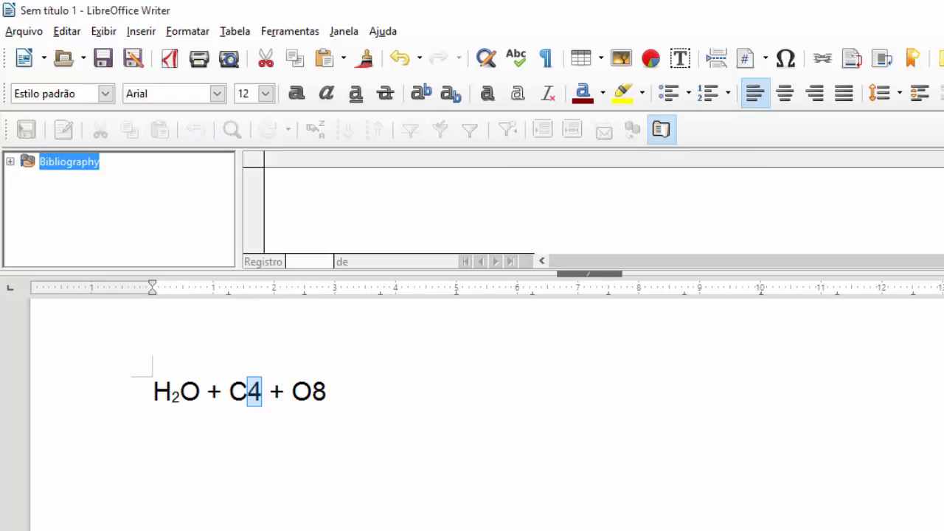
left_click(245, 271)
left_click(250, 274)
left_click_drag(252, 273, 270, 94)
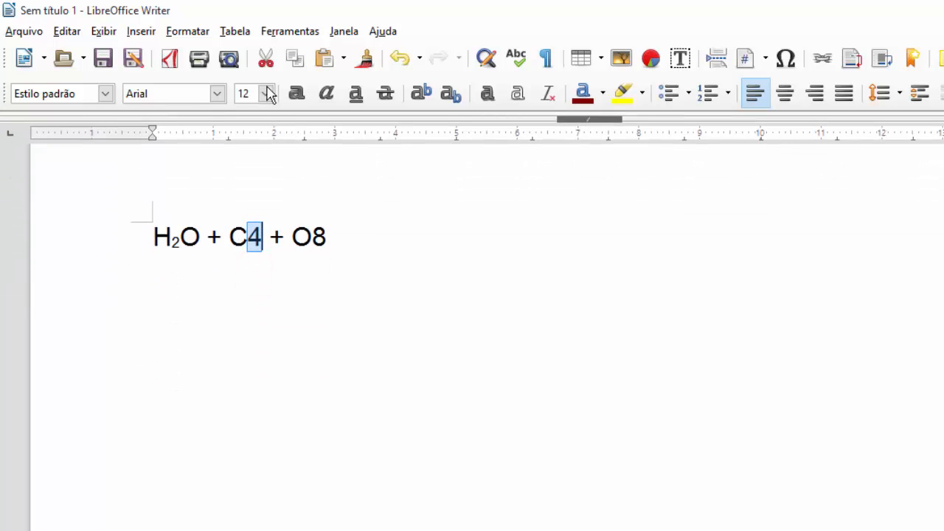
Step: Make the 4 in "C4" and the 8 in "O8" subscript
left_click(258, 236)
left_click_drag(262, 235, 248, 236)
left_click(465, 103)
left_click_drag(320, 236, 307, 236)
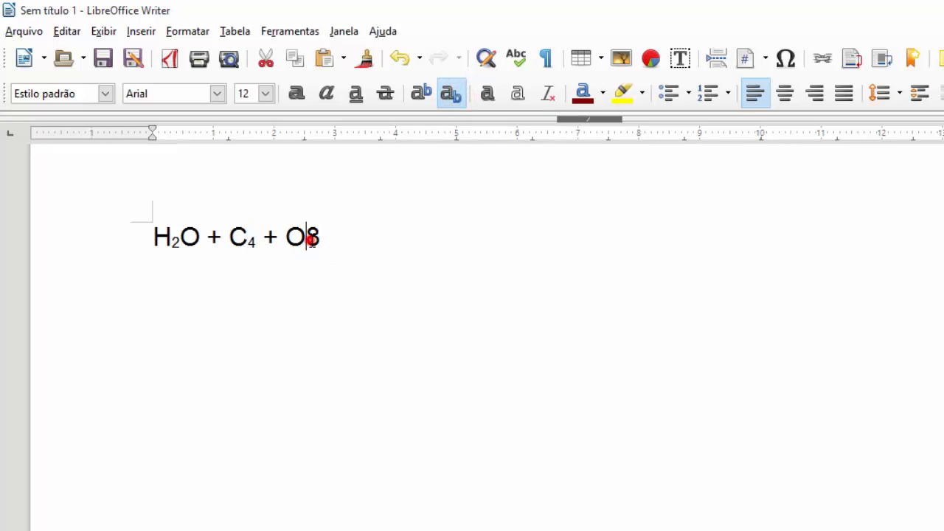
left_click(448, 96)
left_click(420, 255)
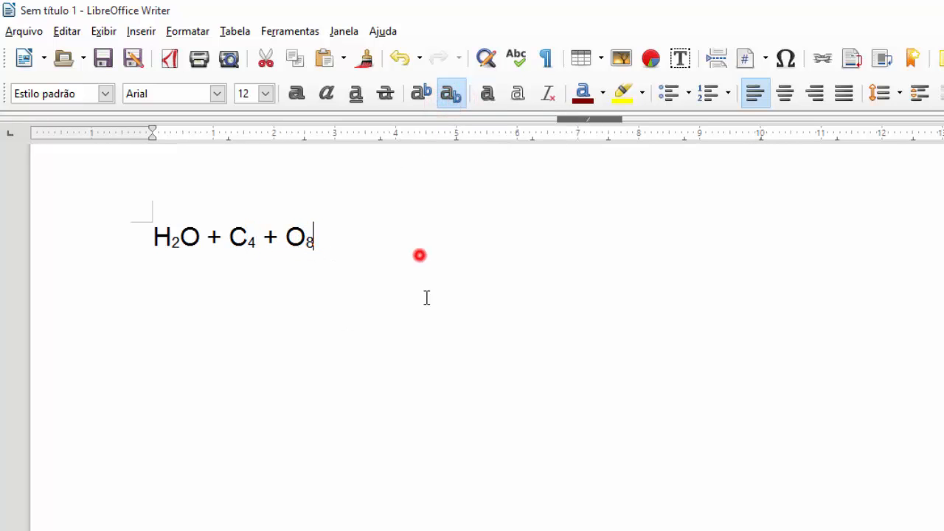
Step: Compare the chemical formula's subscripts with the superscripts in the equation on the previous page
mouse_move(356, 242)
left_mouse_down()
mouse_move(284, 243)
mouse_move(120, 276)
left_mouse_up()
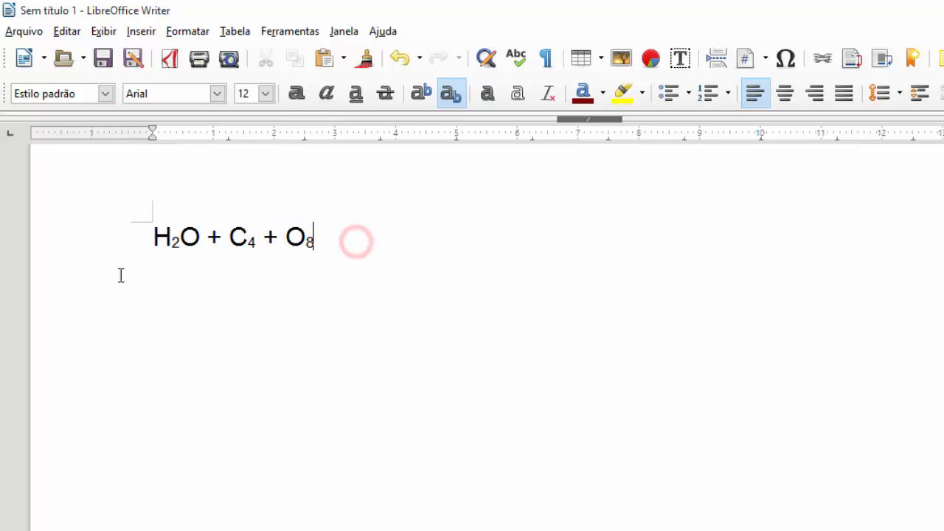
left_click(205, 295)
left_click_drag(133, 244, 327, 246)
left_click(341, 322)
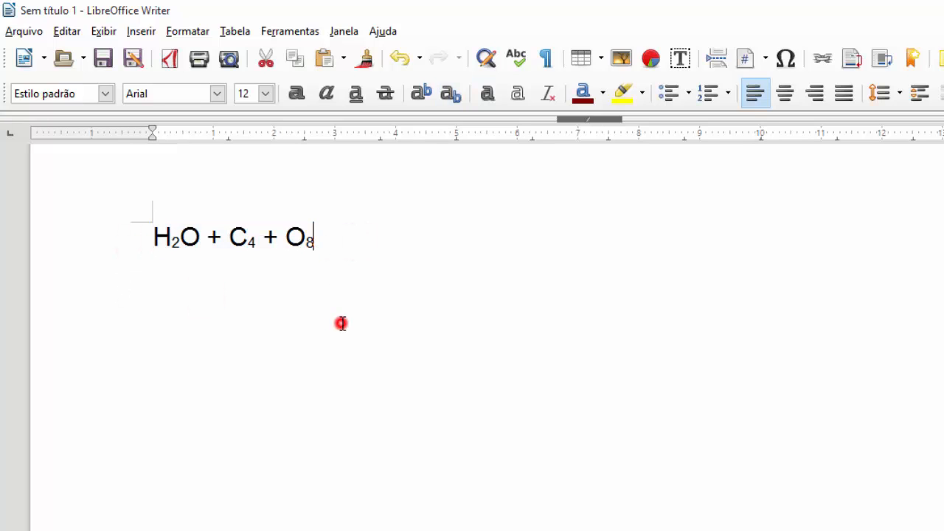
scroll(329, 383, "up", 5)
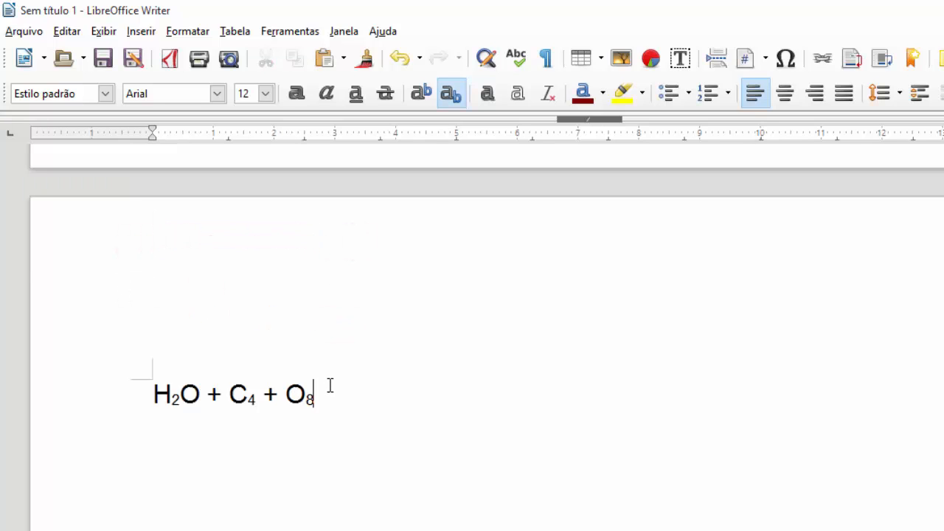
scroll(256, 409, "up", 2)
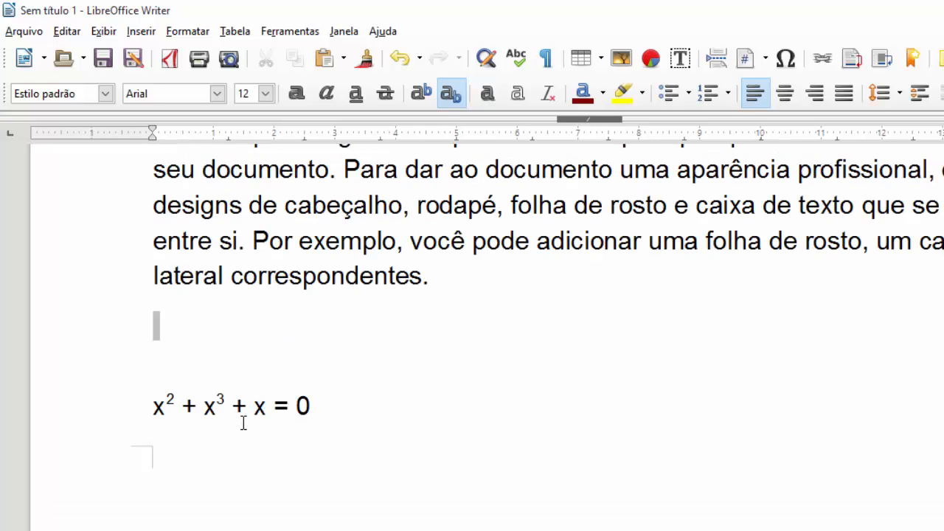
scroll(247, 423, "down", 10)
scroll(246, 423, "down", 3)
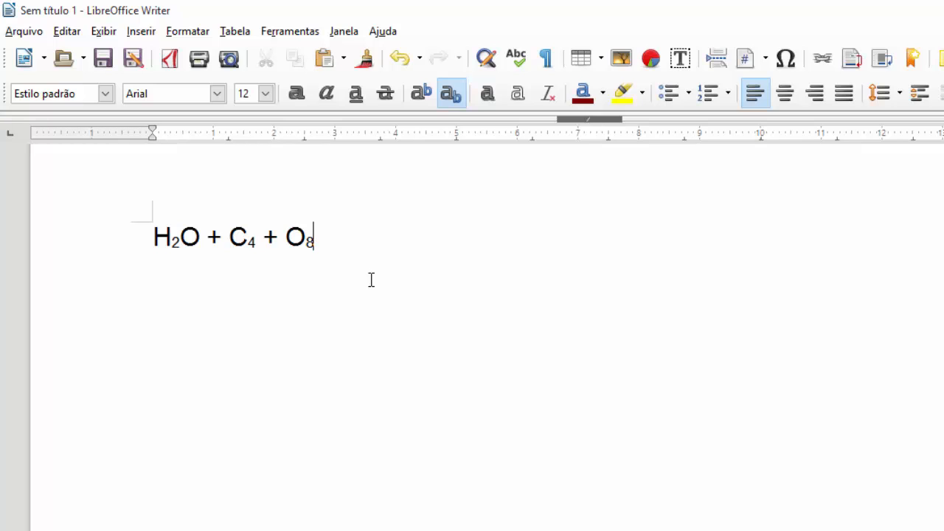
Step: Break the equation after the equals sign so the 0 starts a new line
key("Left")
key("Left")
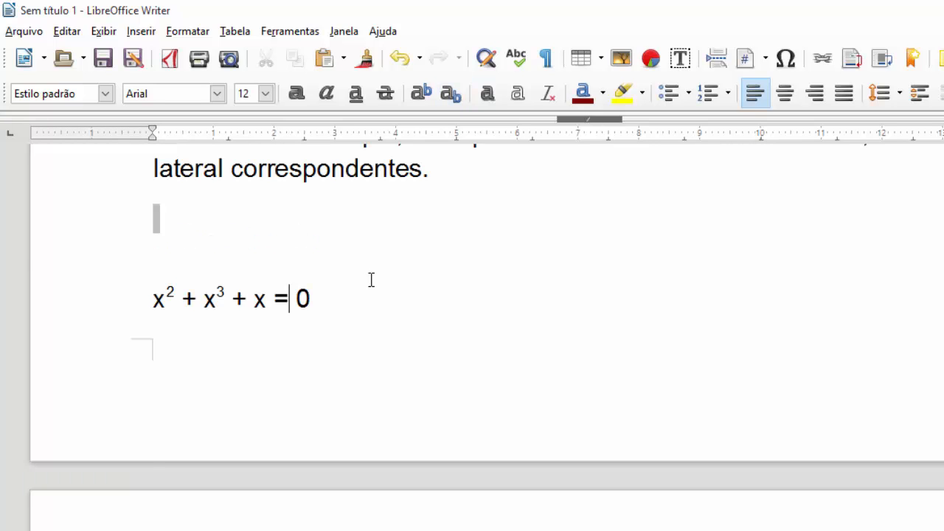
key("Delete")
key("Delete")
key("Up")
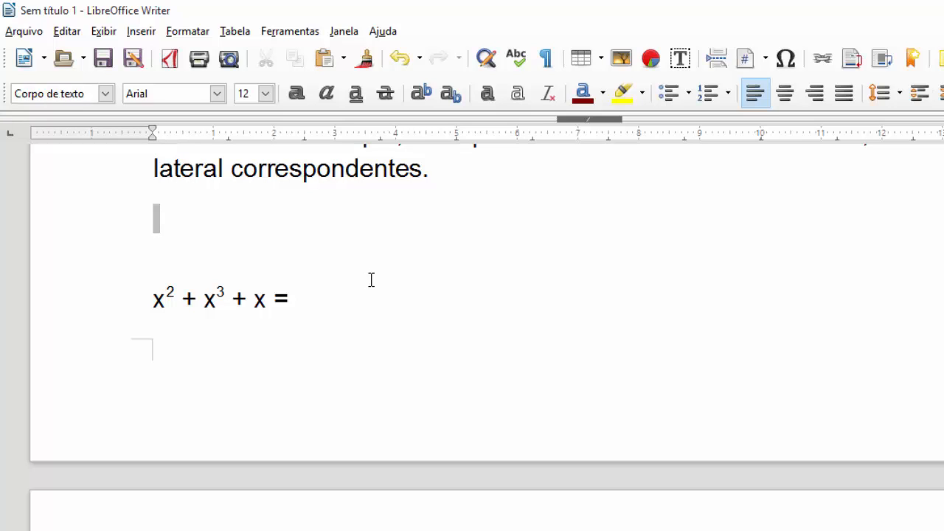
Step: Write "H20" on the line above the equation and make the whole text subscript
type("X")
key("BackSpace")
type("H20")
key("Left")
key("Left")
key("shift+Right")
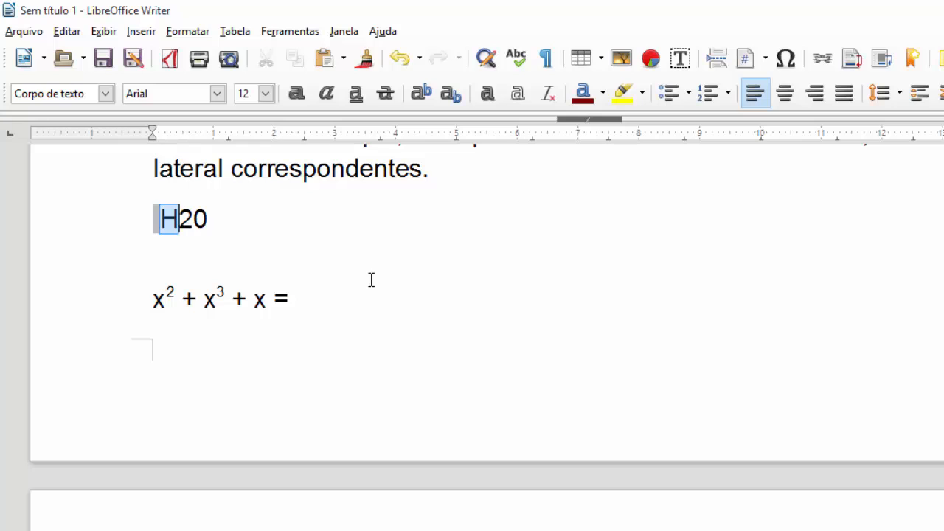
key("shift+Right")
key("shift+Right")
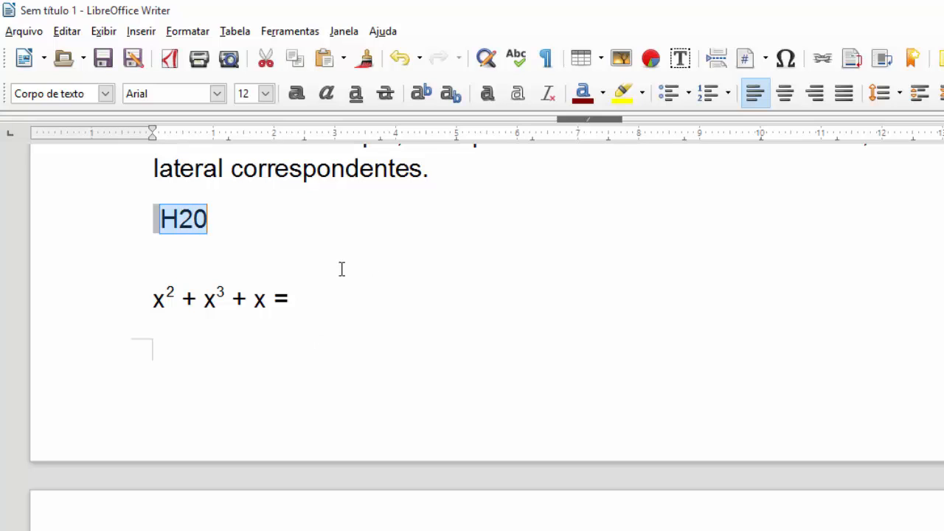
left_click(449, 98)
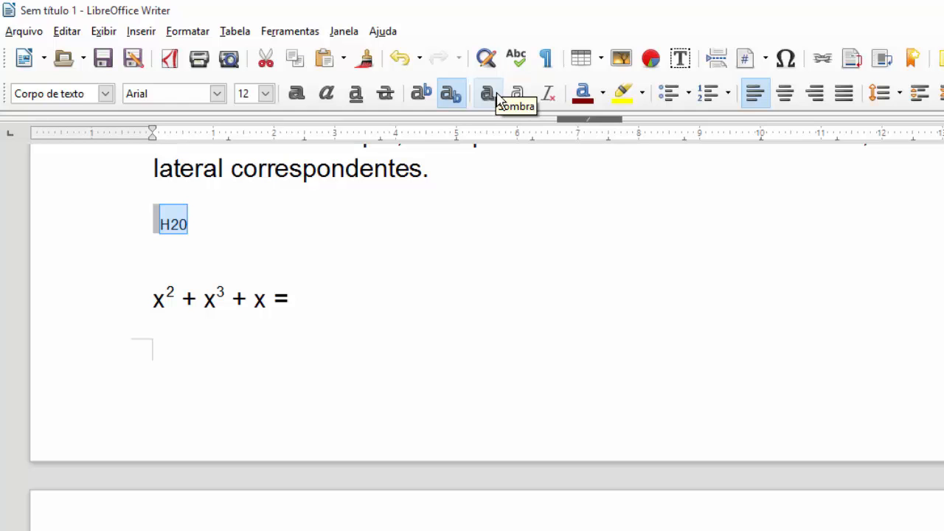
Step: Set the font size of the heading "Aula sobre formatação" at the document start to 36
scroll(493, 204, "up", 4)
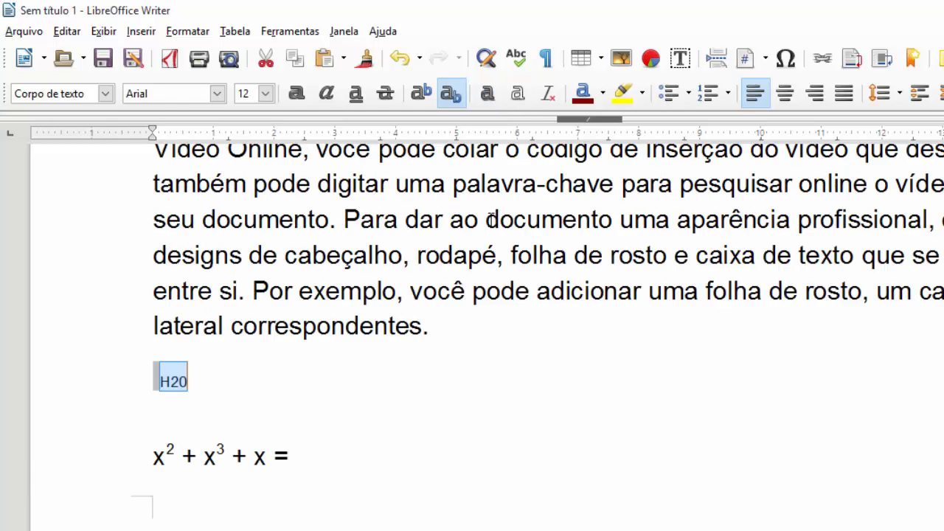
left_click(487, 228)
scroll(487, 228, "up", 7)
key("ctrl+Home")
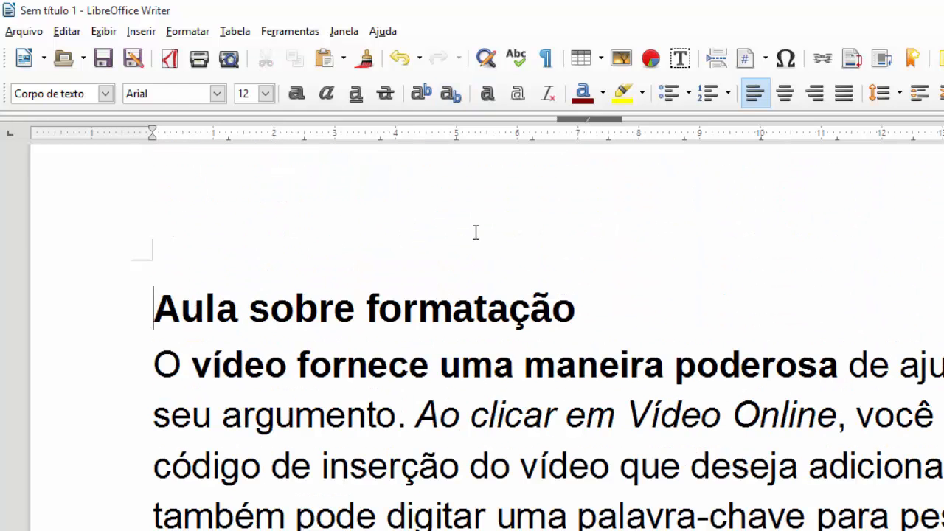
key("shift+End")
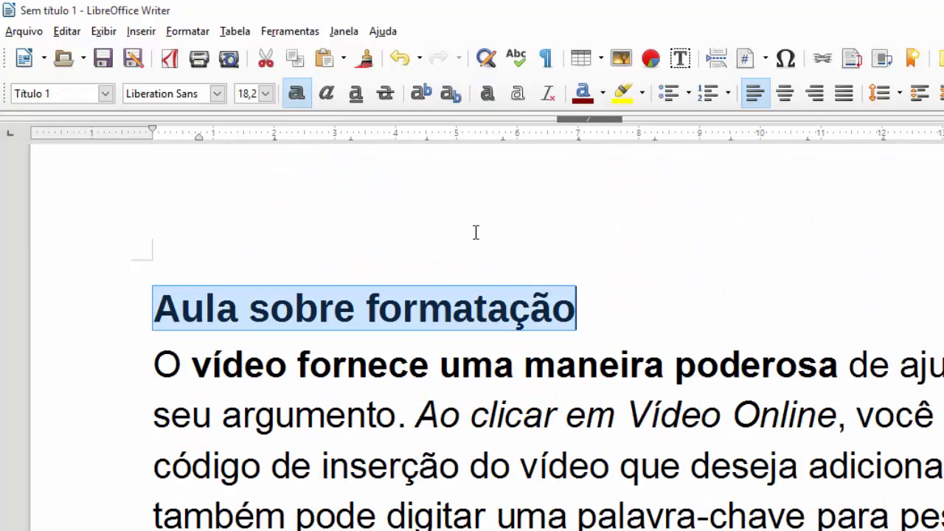
left_click(265, 94)
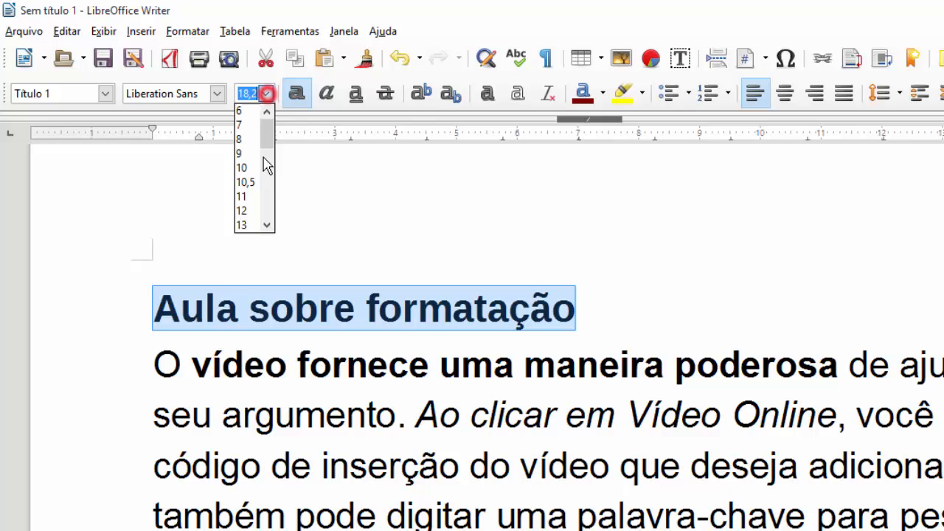
left_click(266, 223)
left_click(266, 209)
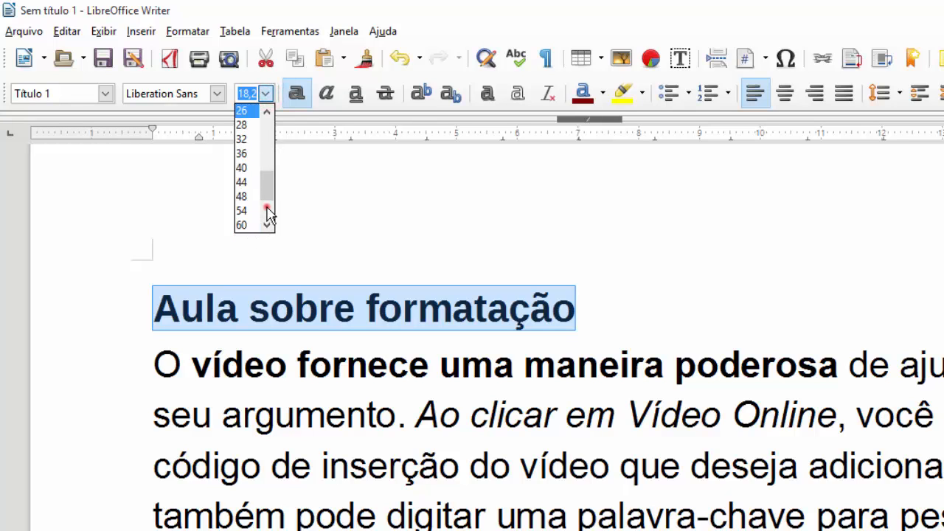
left_click(246, 155)
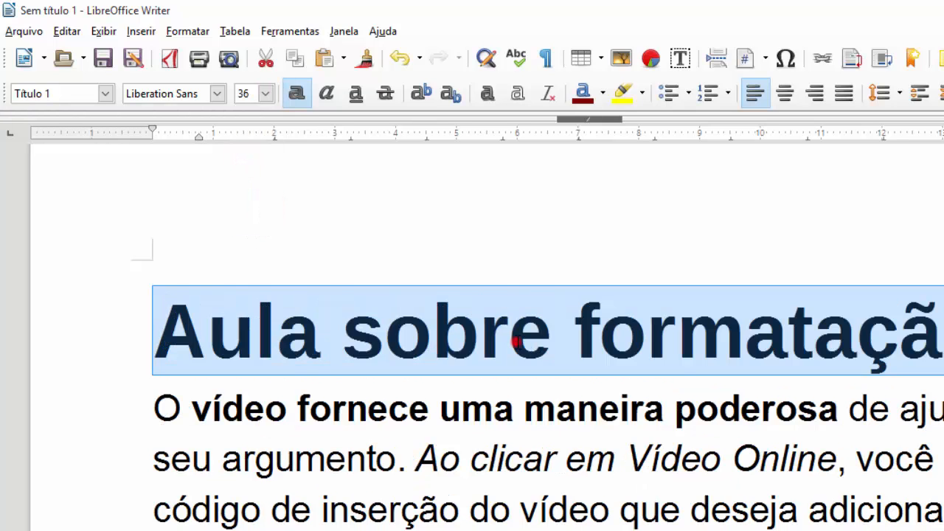
left_click(512, 338)
left_click(204, 331)
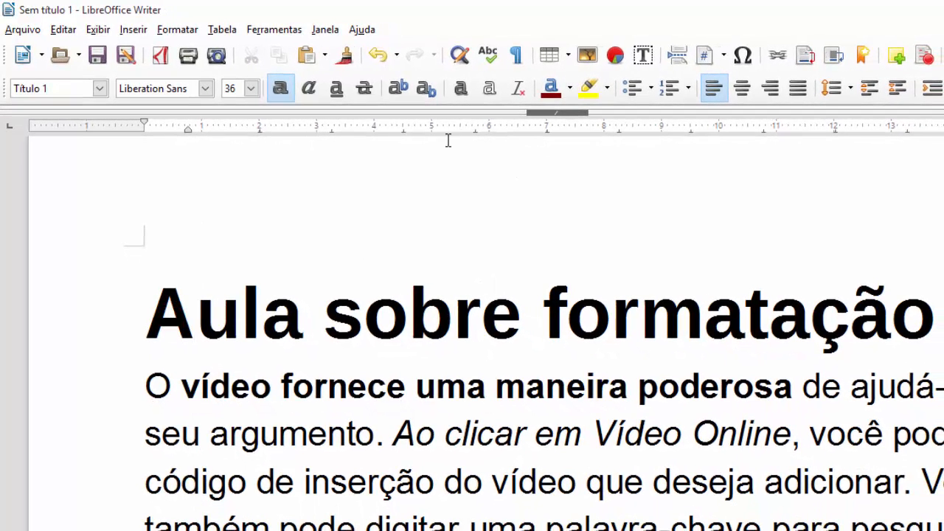
Step: Apply the shadow effect to the heading "Aula sobre formatação"
left_click_drag(166, 311, 933, 315)
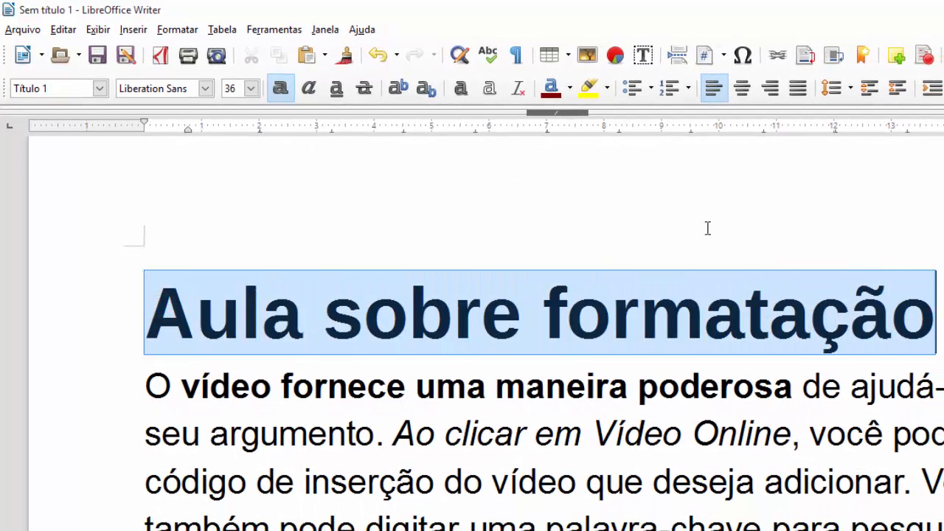
left_click(463, 87)
left_click(414, 433)
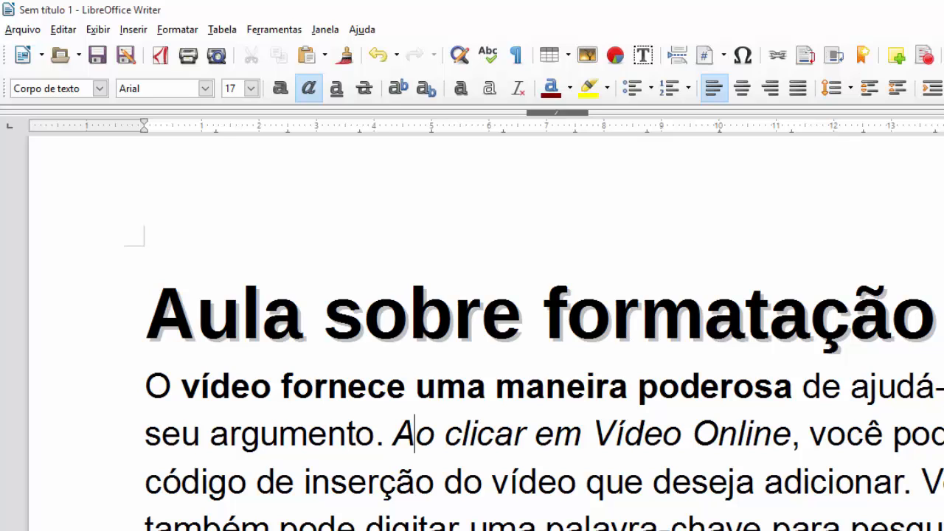
left_click(407, 317)
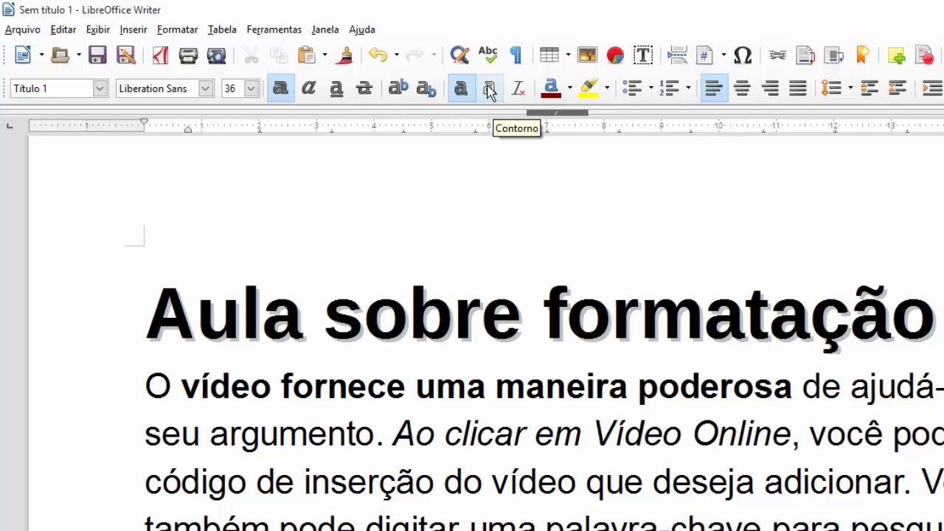
Step: Turn off subscript below the chemical formula and write "Banrisul Escriturário" there
left_click(270, 389)
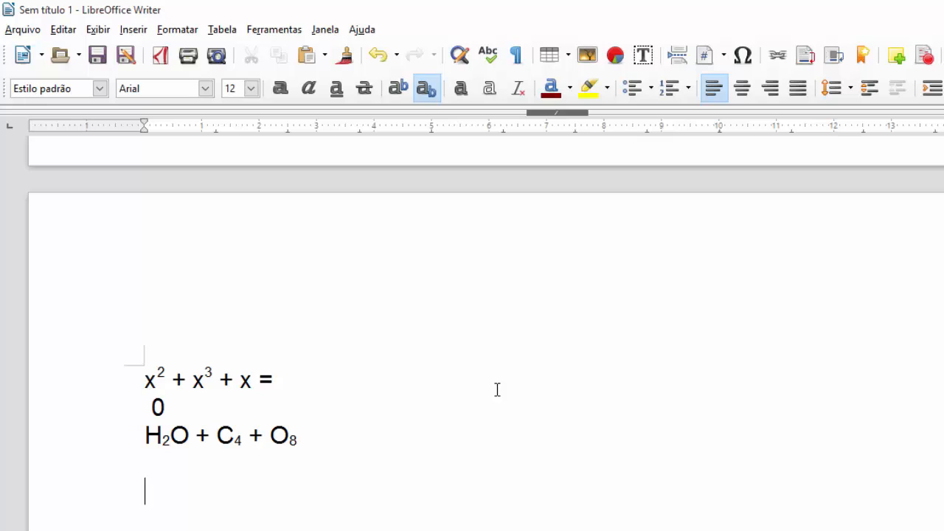
left_click(427, 88)
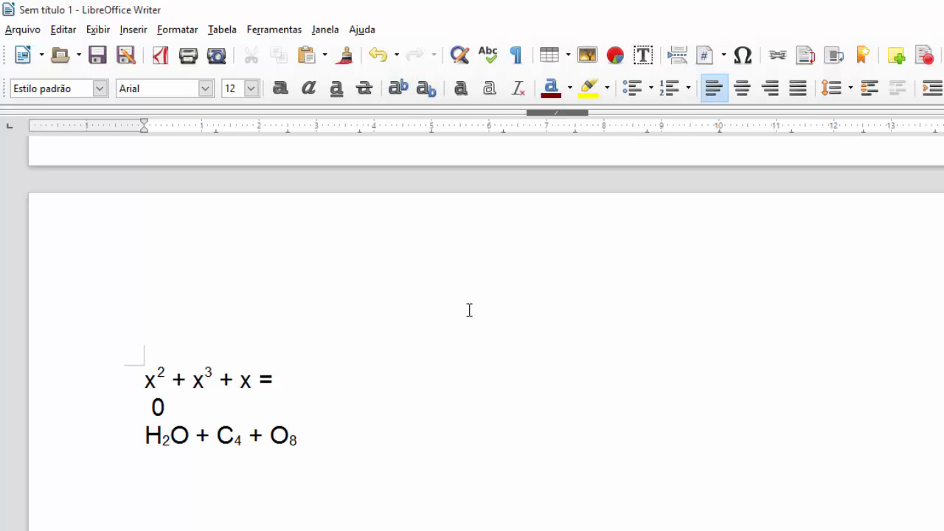
type("a")
key("BackSpace")
type("Banci")
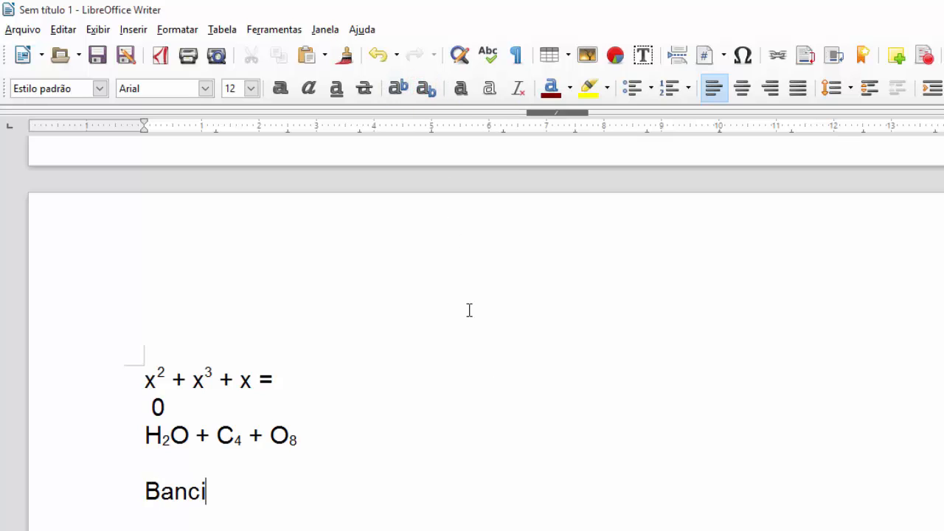
key("BackSpace")
key("BackSpace")
type("risul E")
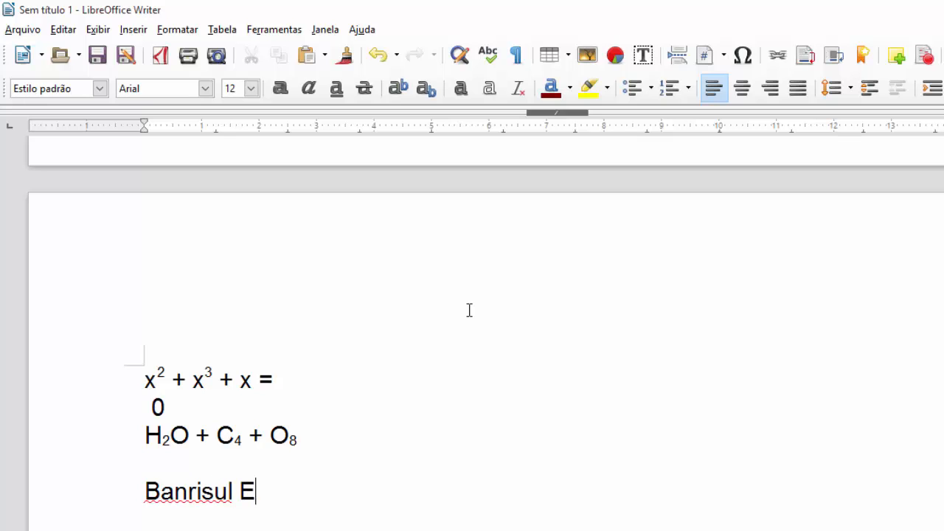
type("scritur")
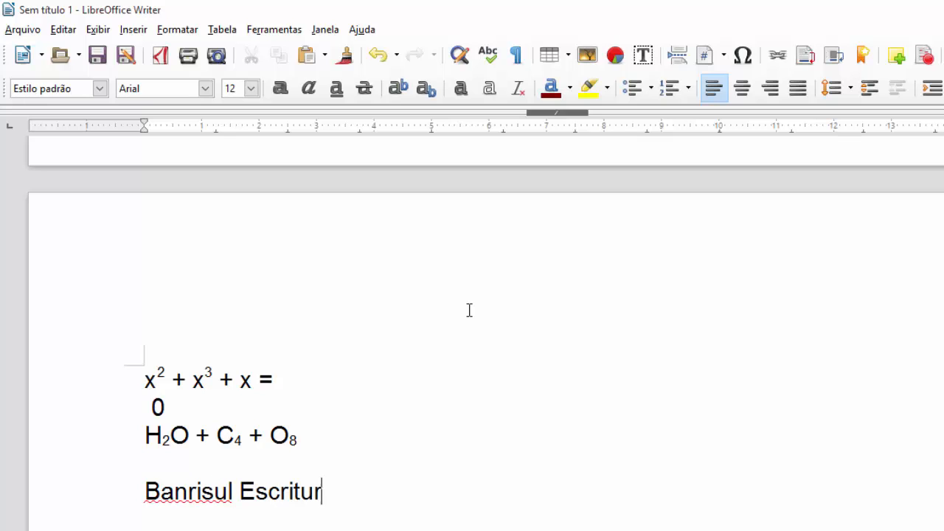
type("ário")
Step: Set "Banrisul Escriturário" to font size 36 and make it bold
left_click(379, 495)
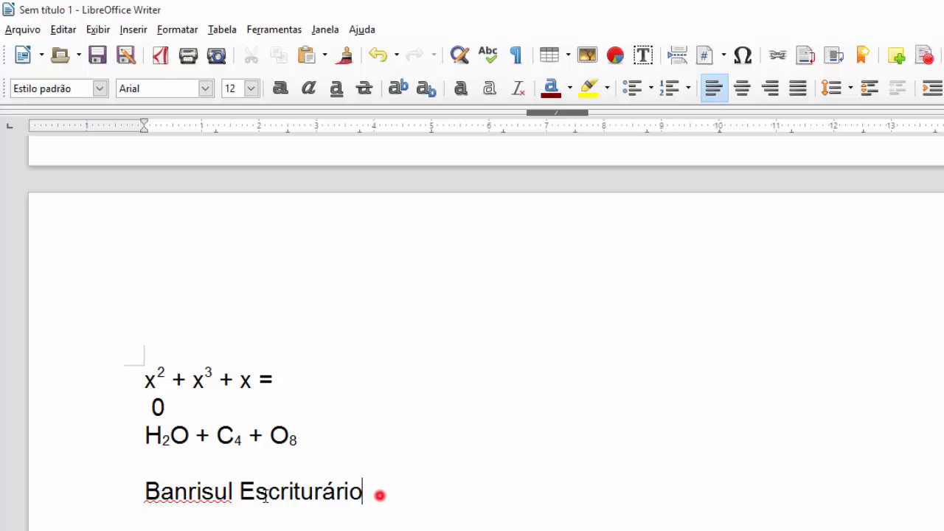
left_click_drag(379, 494, 123, 497)
left_click(251, 88)
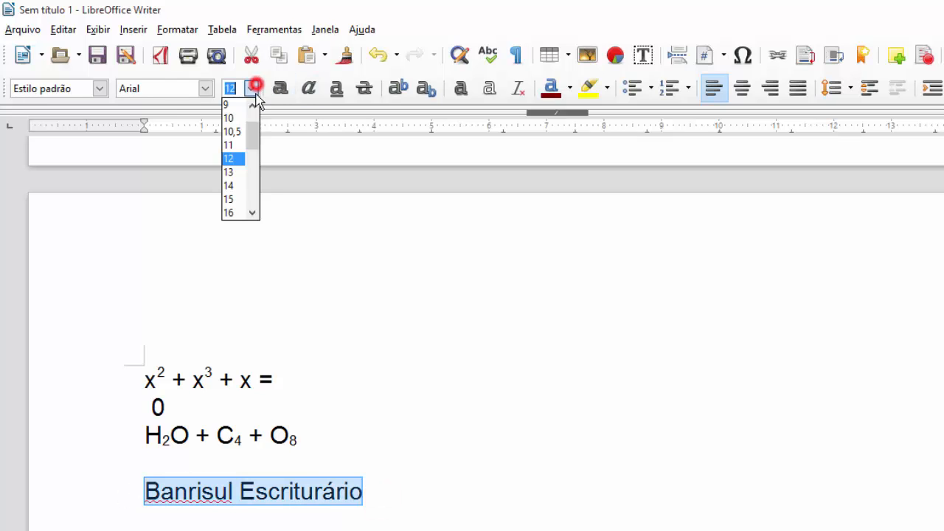
left_click(254, 177)
left_click(228, 213)
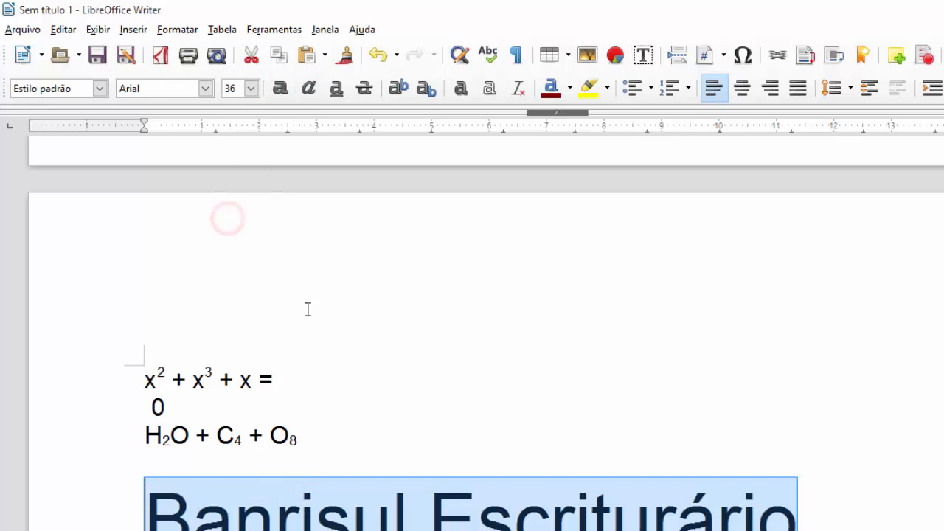
left_click(638, 401)
left_click_drag(150, 385, 796, 372)
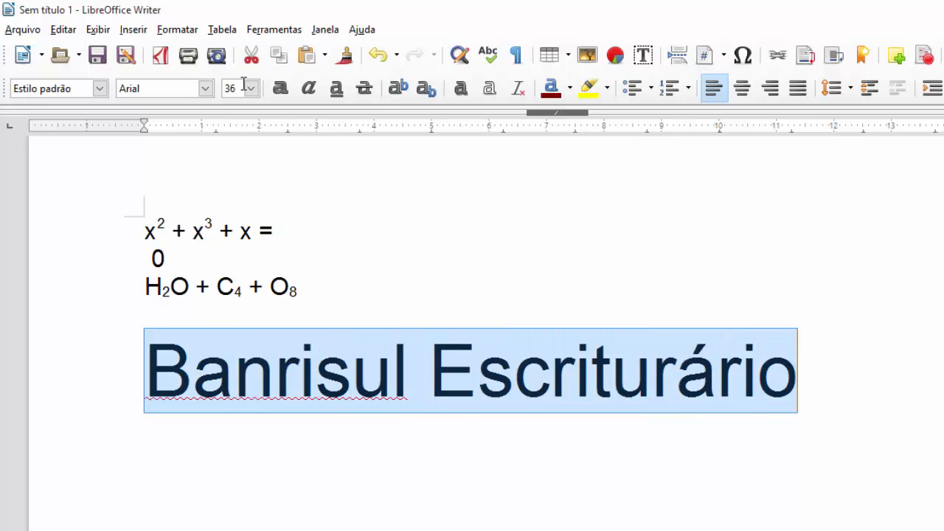
left_click(285, 90)
left_click(331, 376)
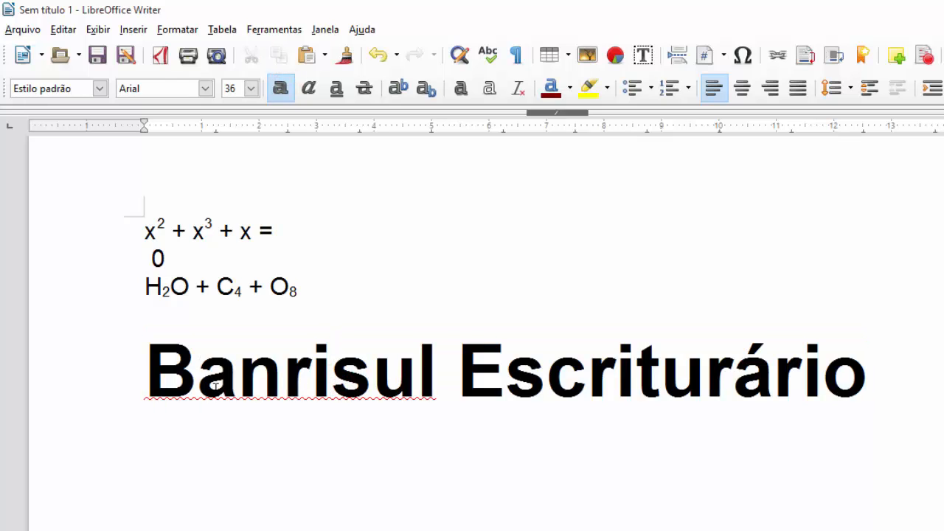
Step: Apply the outline effect and the shadow effect to "Banrisul Escriturário"
left_click_drag(865, 379, 158, 401)
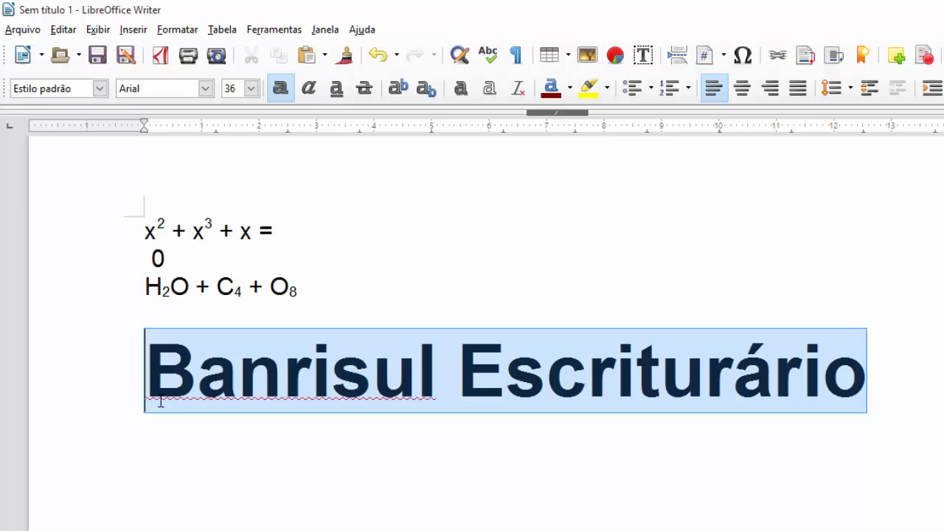
left_click(490, 92)
left_click(422, 437)
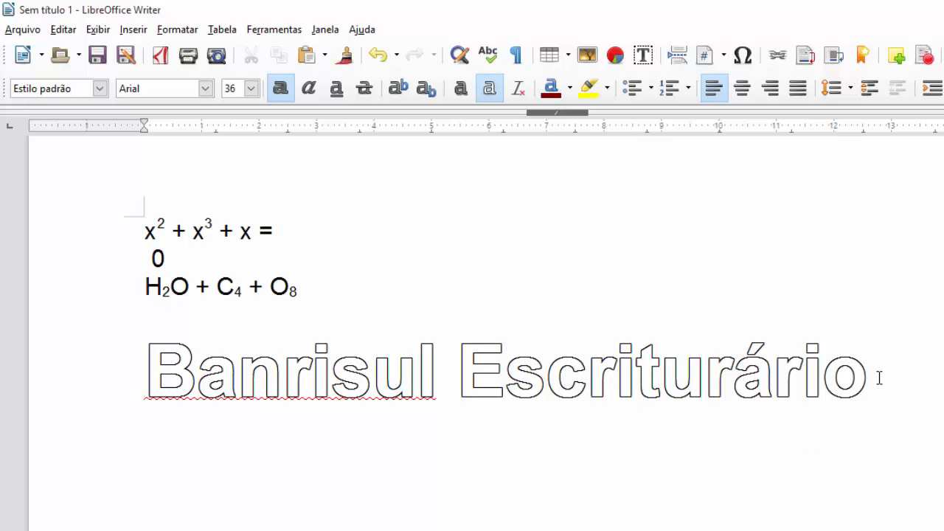
left_click_drag(878, 378, 145, 376)
left_click(460, 89)
left_click(618, 483)
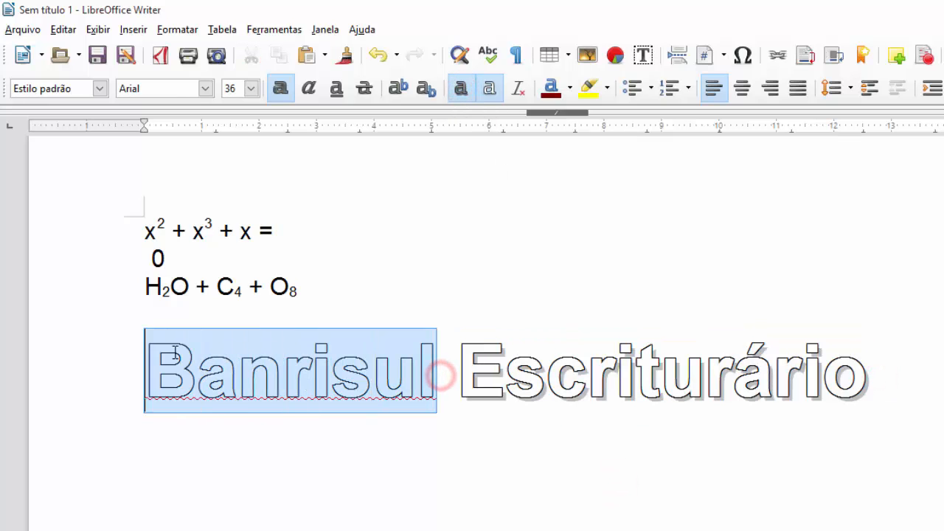
Step: Reapply the shadow effect to the word "Banrisul" in the outlined line "Banrisul Escriturário"
left_click(461, 89)
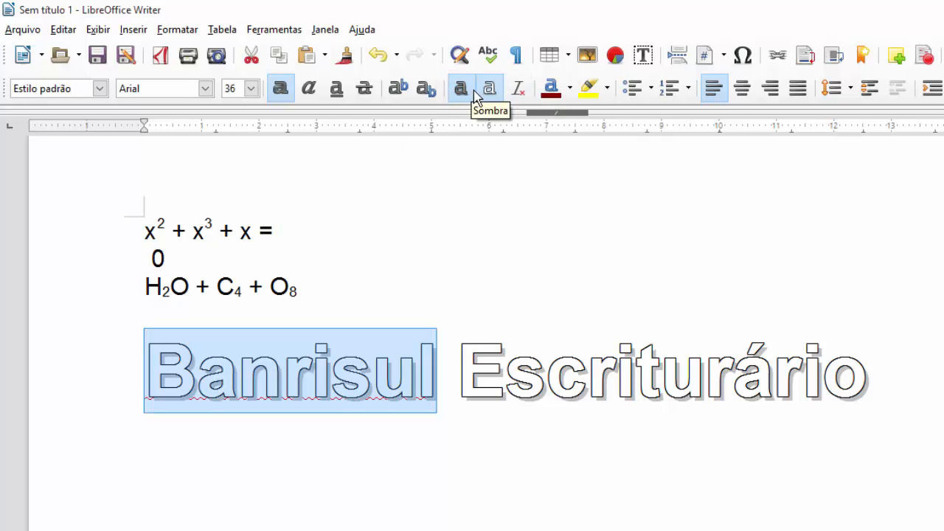
left_click(556, 279)
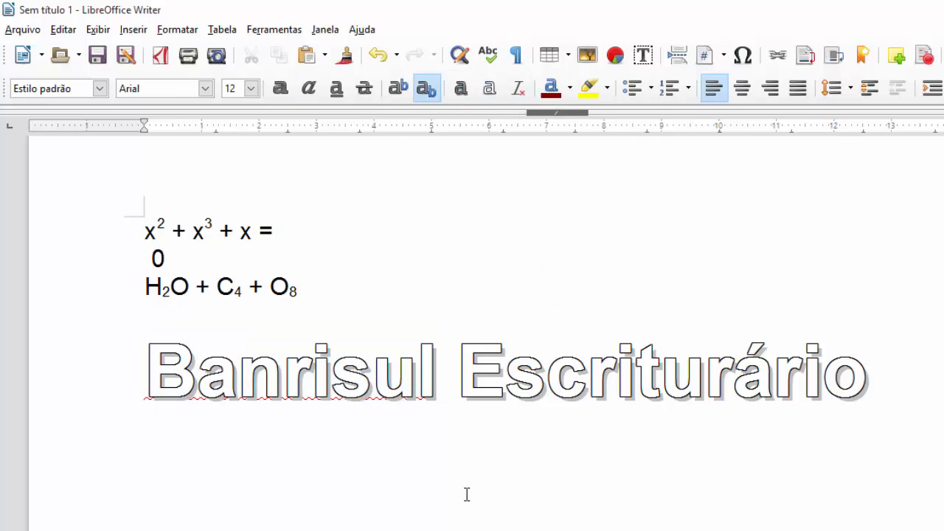
left_click_drag(905, 402, 143, 369)
left_click(494, 498)
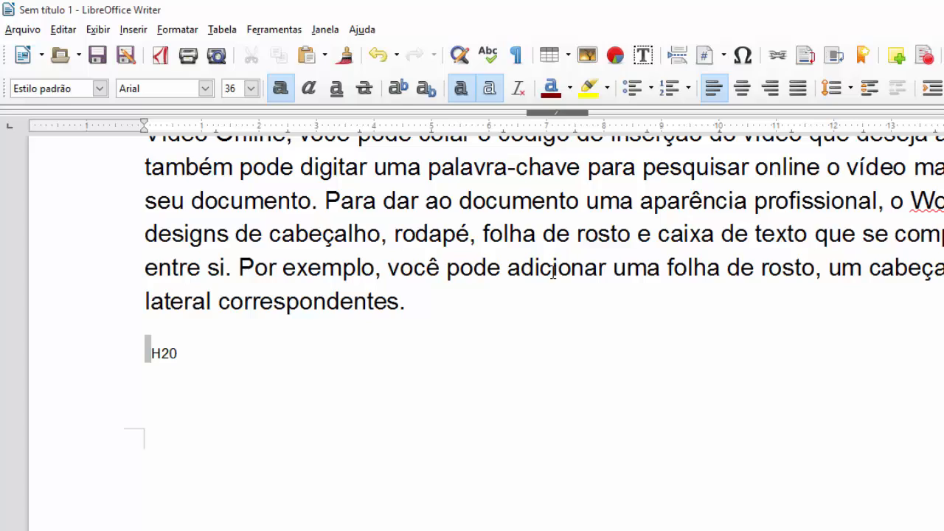
Step: Clear the direct formatting in the first body paragraph from "uma palavra-chave" through "correspondentes."
scroll(548, 276, "up", 10)
scroll(549, 277, "up", 3)
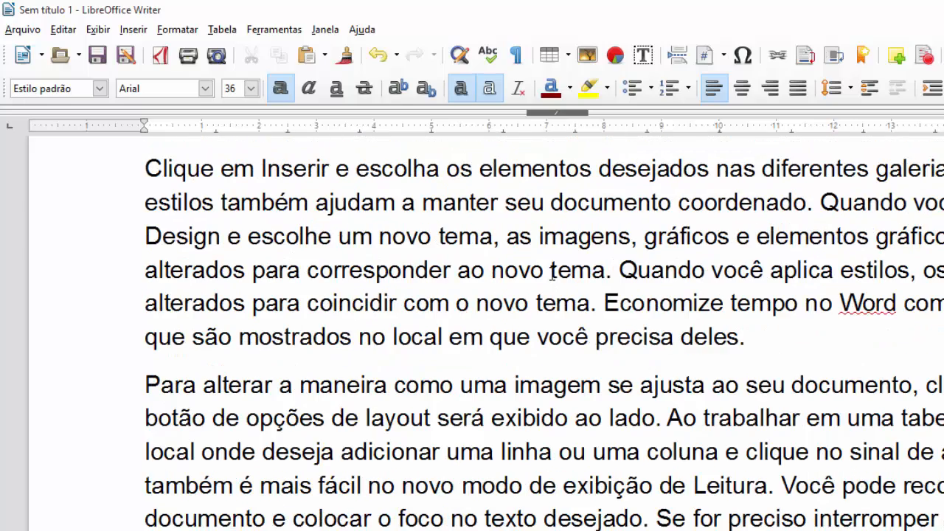
key("ctrl+Home")
scroll(593, 308, "down", 3)
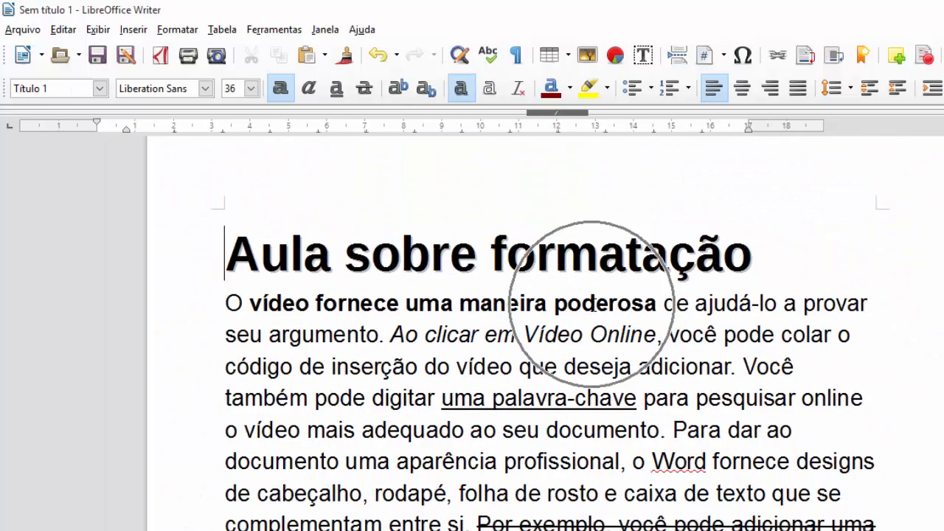
scroll(592, 308, "down", 3)
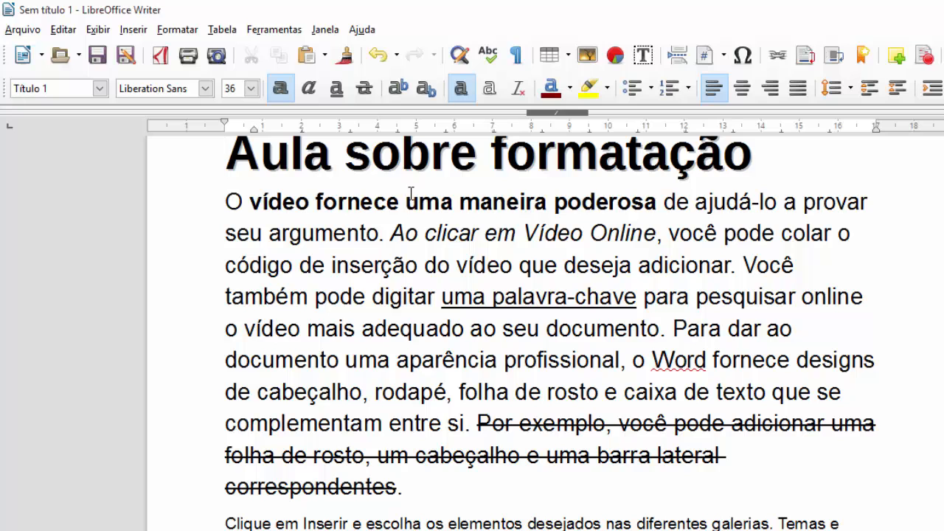
left_click_drag(403, 487, 447, 305)
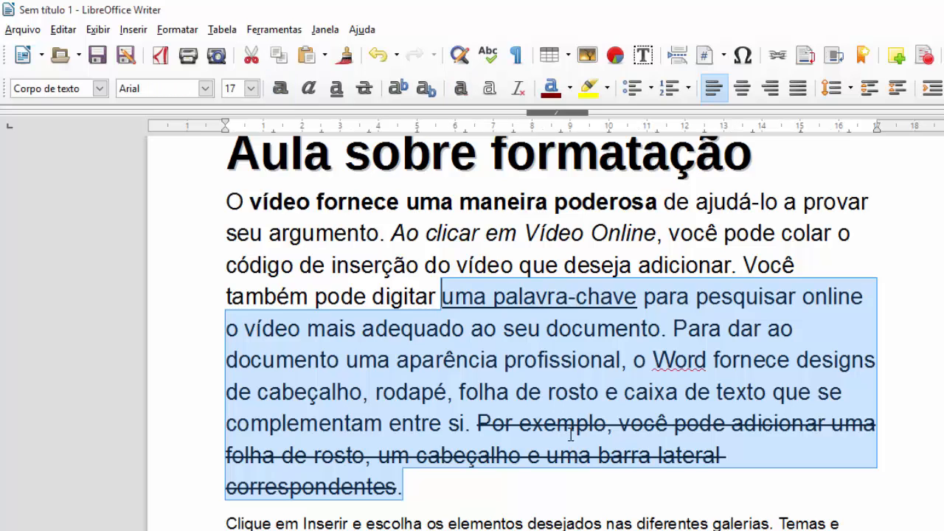
left_click(519, 87)
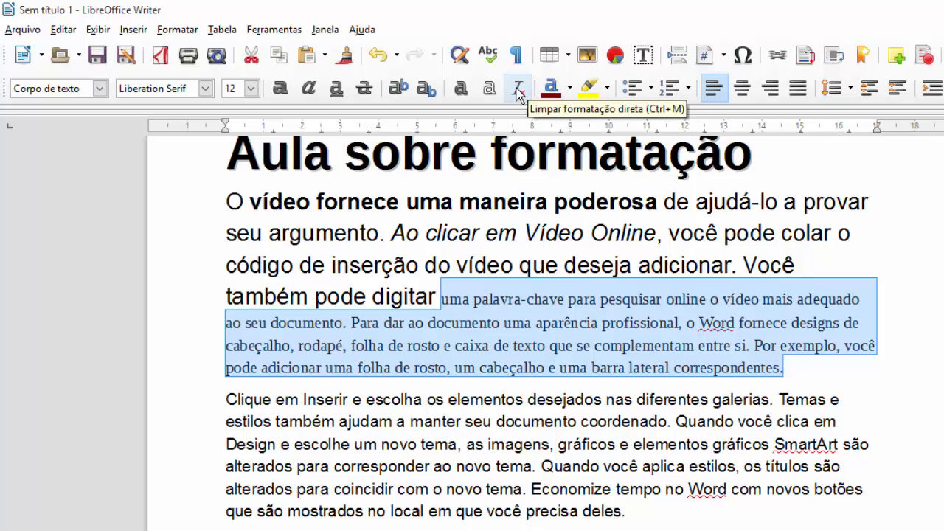
left_click(537, 232)
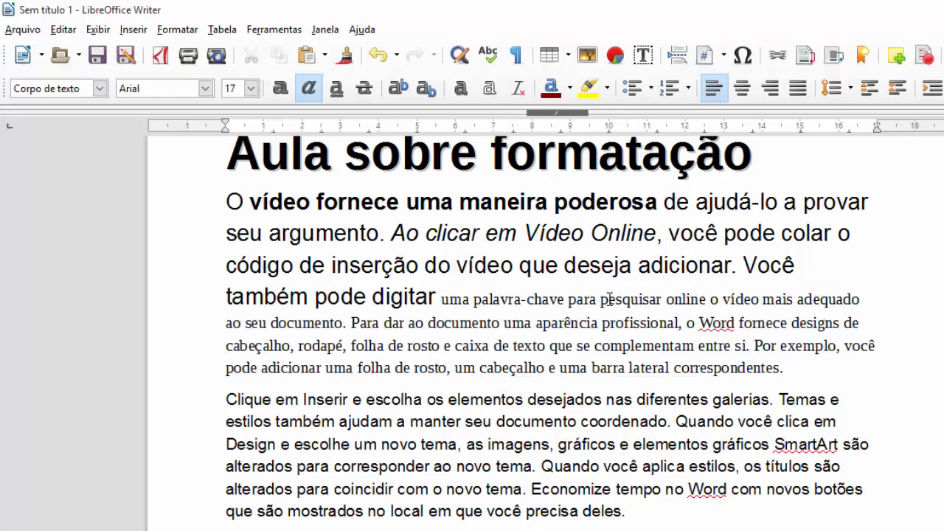
Step: Select the italic words "clicar em Vídeo Online" in the first paragraph, and release the selection
left_click_drag(632, 235, 391, 235)
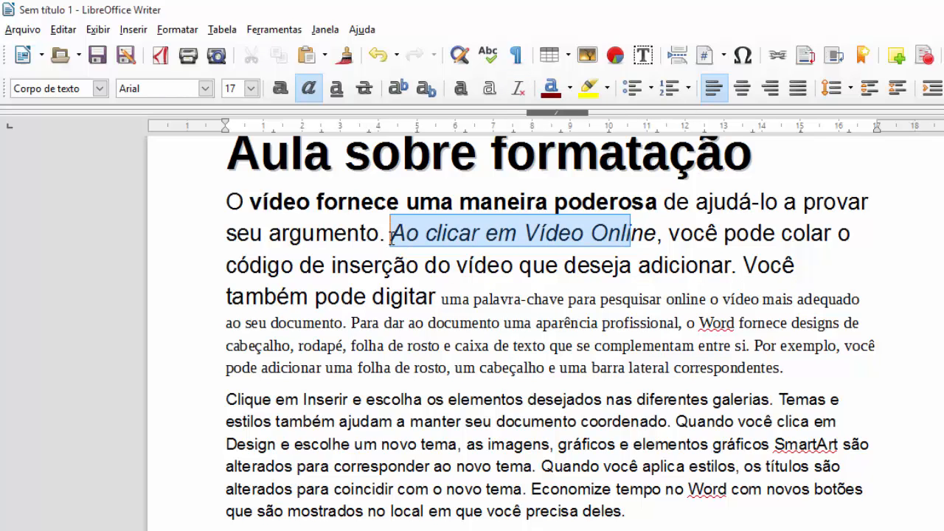
key("ctrl+n")
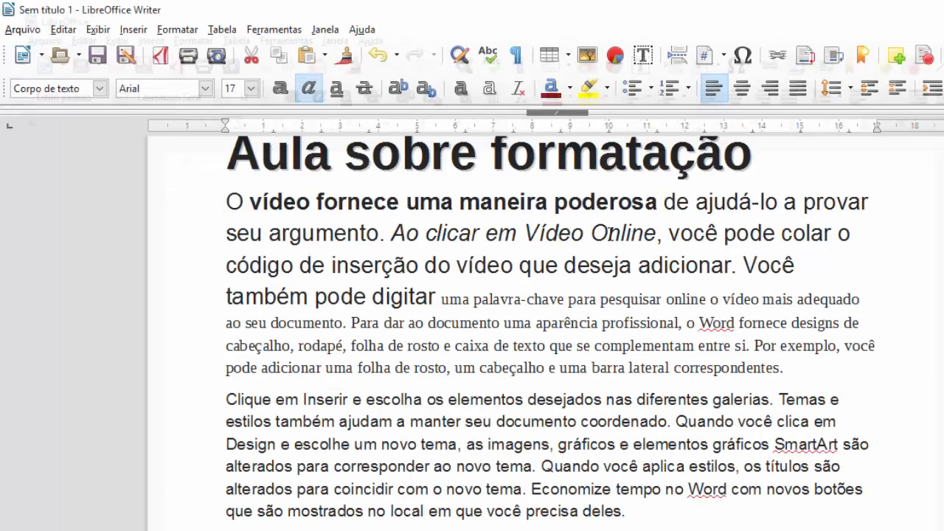
left_click_drag(654, 234, 399, 235)
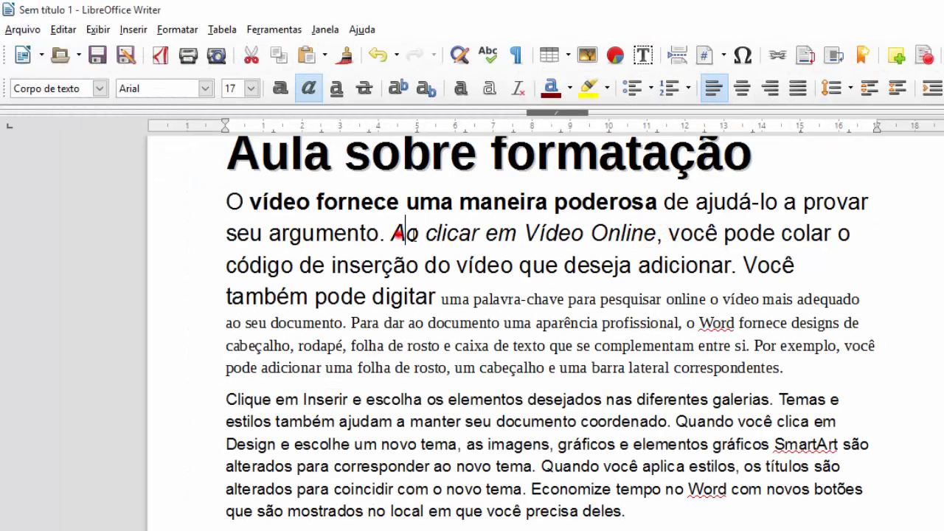
double_click(564, 233)
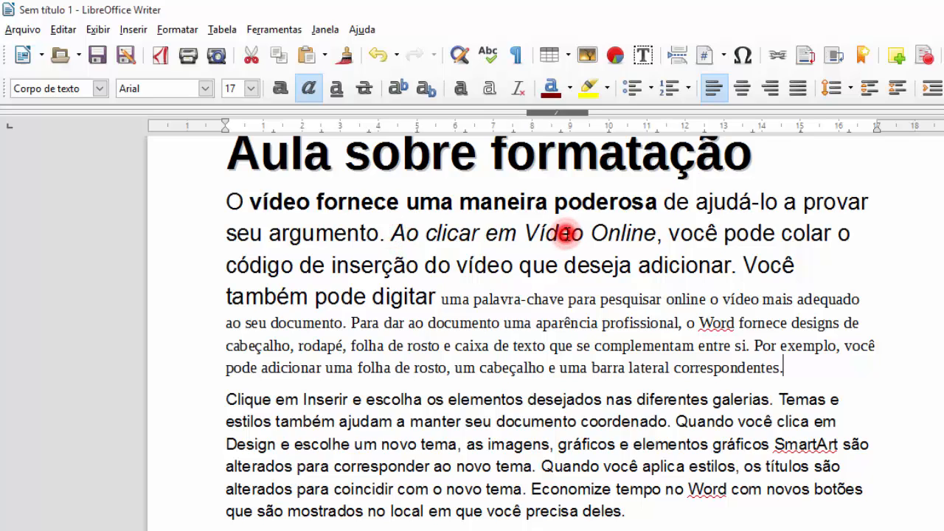
left_click(647, 235)
left_click(394, 236)
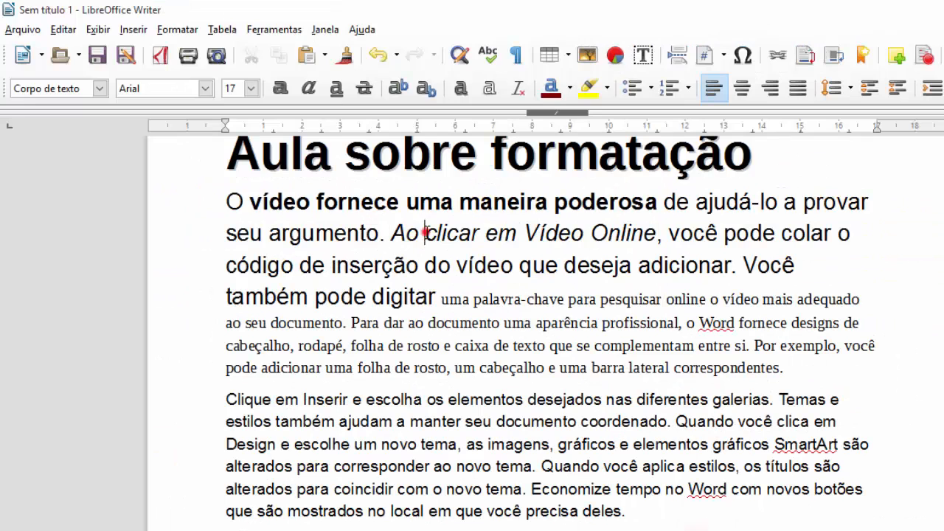
left_click_drag(425, 233, 657, 243)
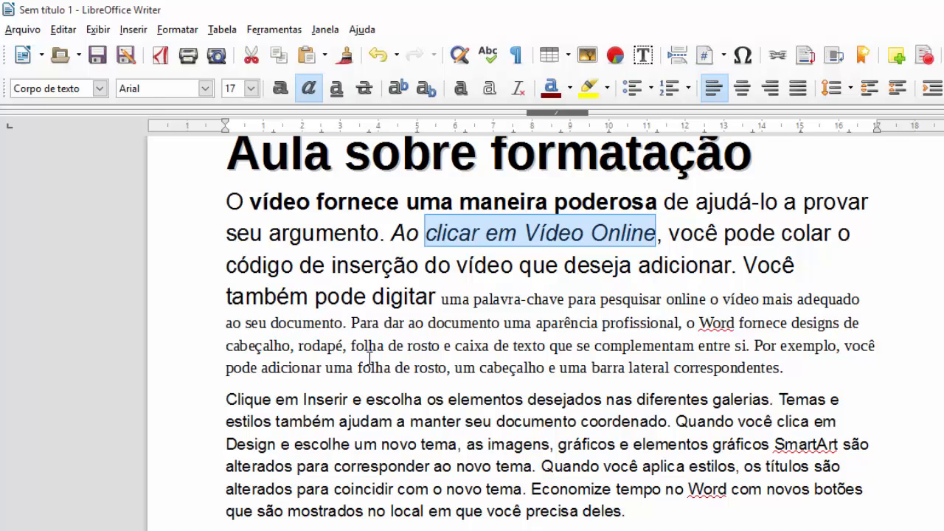
key("alt+space")
key("Escape")
key("Right")
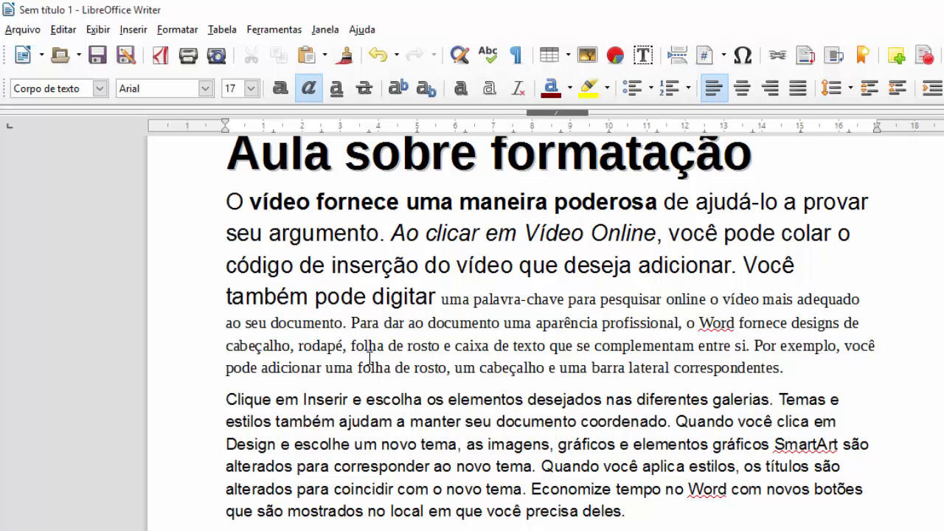
Step: Delete "Online" from the end of the italic phrase in the first paragraph, and undo the deletion
key("shift+Left")
key("shift+Left")
key("shift+Left")
key("shift+Left")
key("shift+Left")
key("shift+Left")
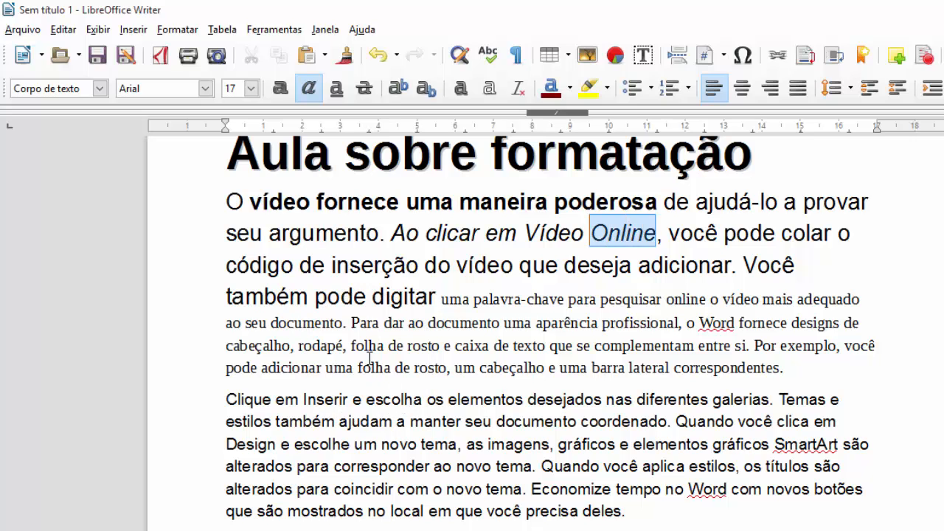
key("BackSpace")
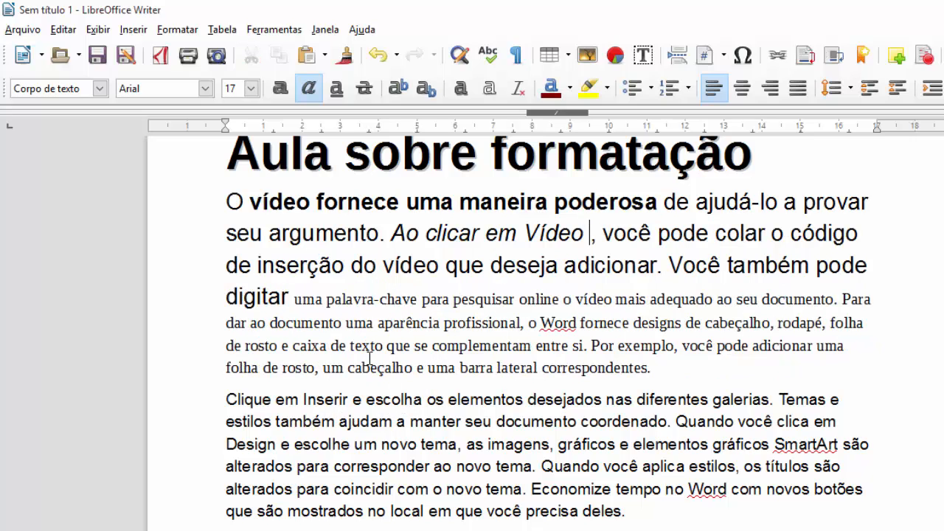
key("ctrl+z")
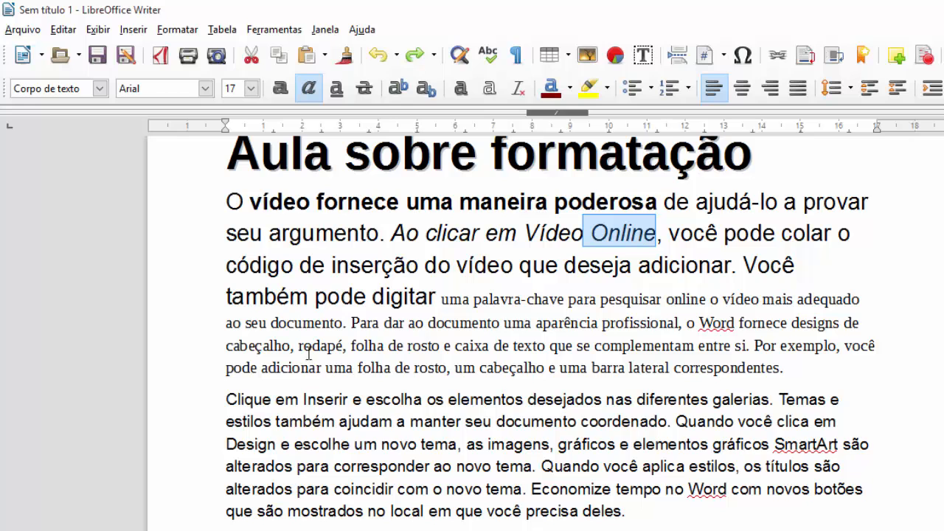
left_click(365, 220)
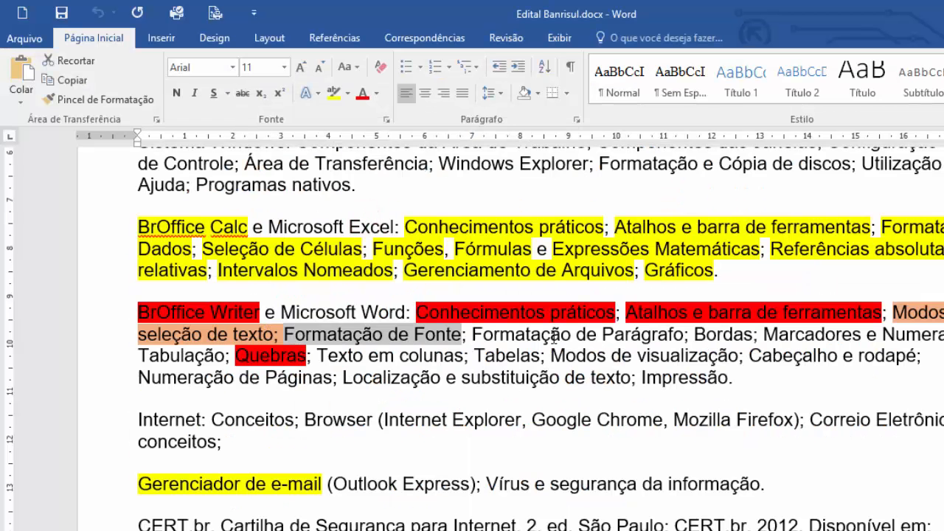
Step: In Edital Banrisul.docx in Word, increase "Localização e substituição" to font size 12, and undo the change
left_click_drag(362, 375, 478, 374)
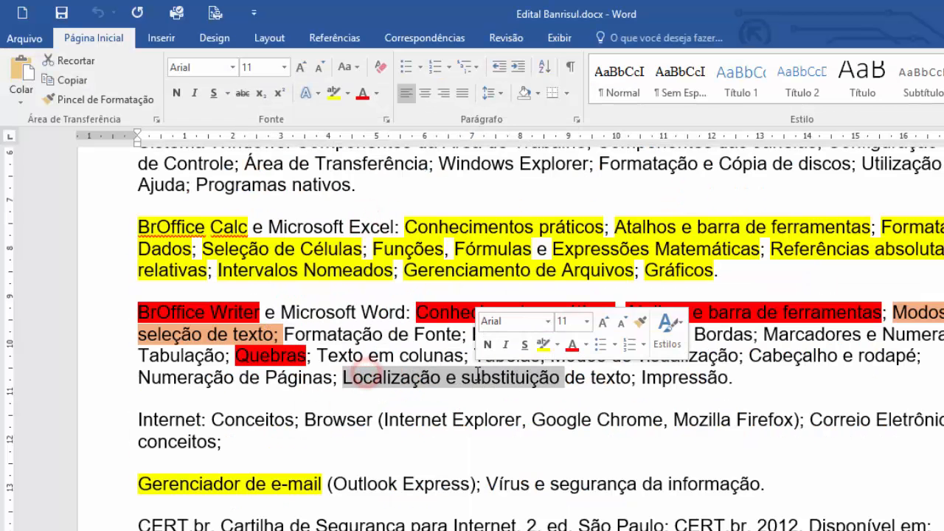
key("alt+space")
key("Escape")
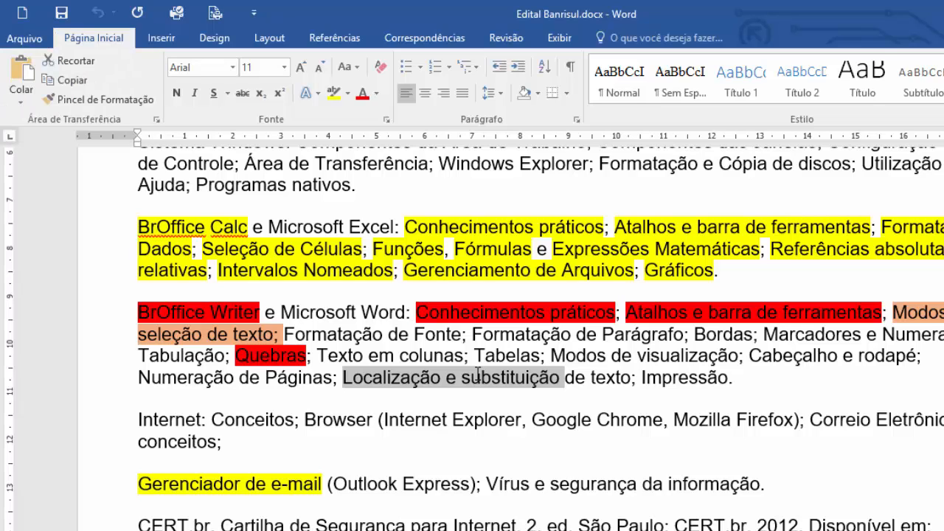
key("ctrl+shift+period")
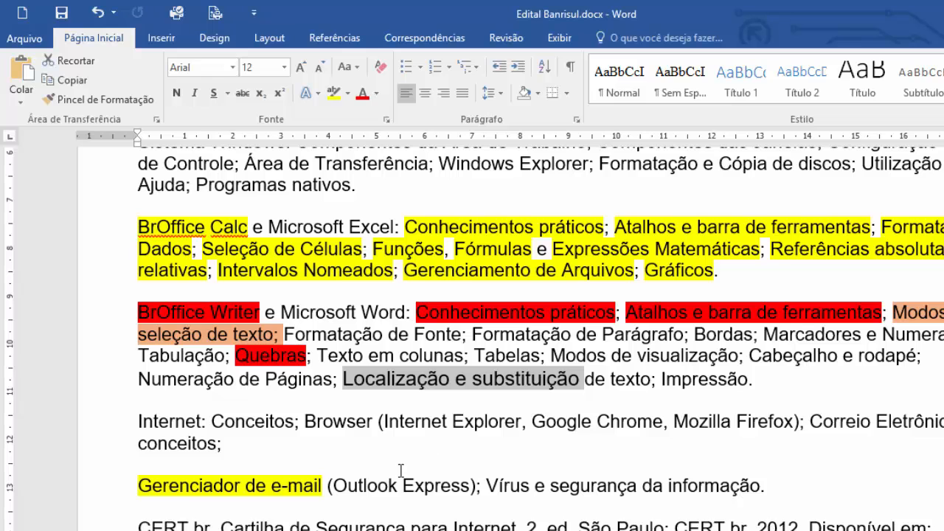
key("ctrl+z")
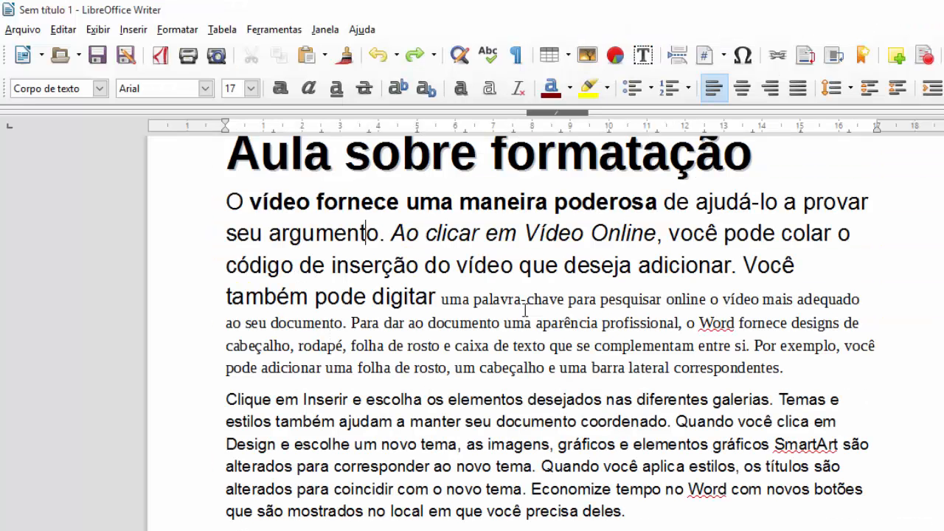
left_click_drag(606, 233, 447, 233)
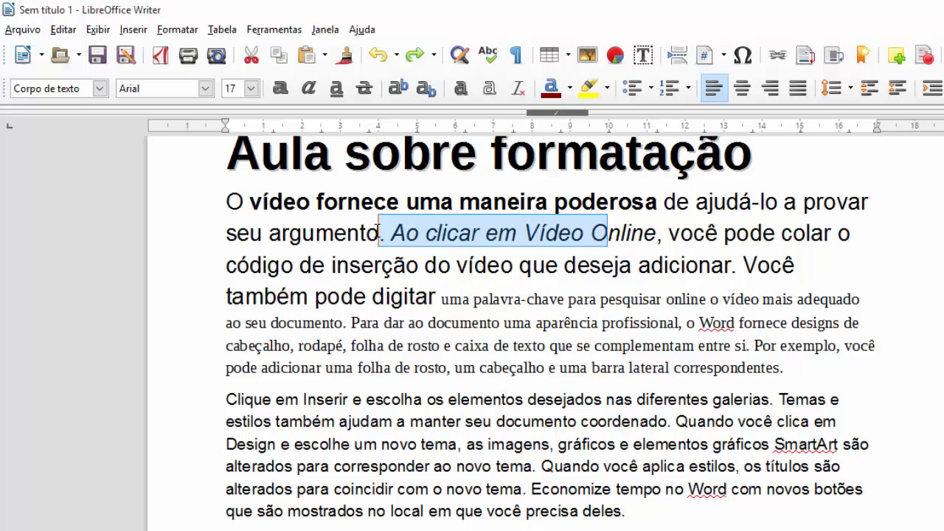
left_click(465, 255)
double_click(472, 231)
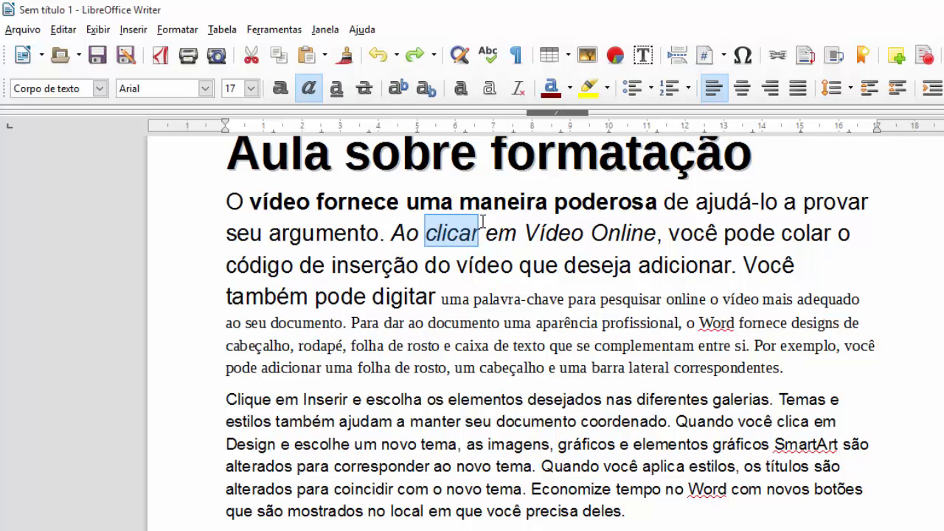
left_click(497, 301)
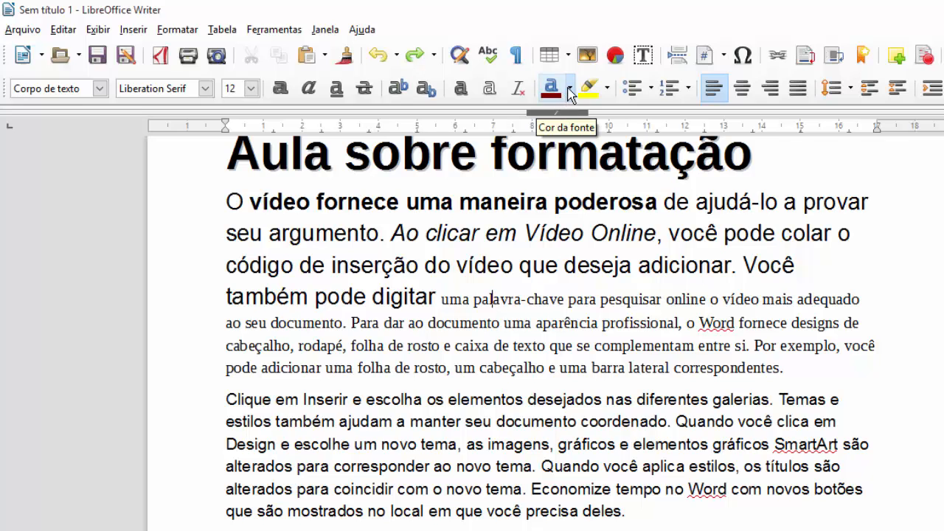
Step: Set the font color of "também pode digitar" in the first paragraph to red
left_click(504, 322)
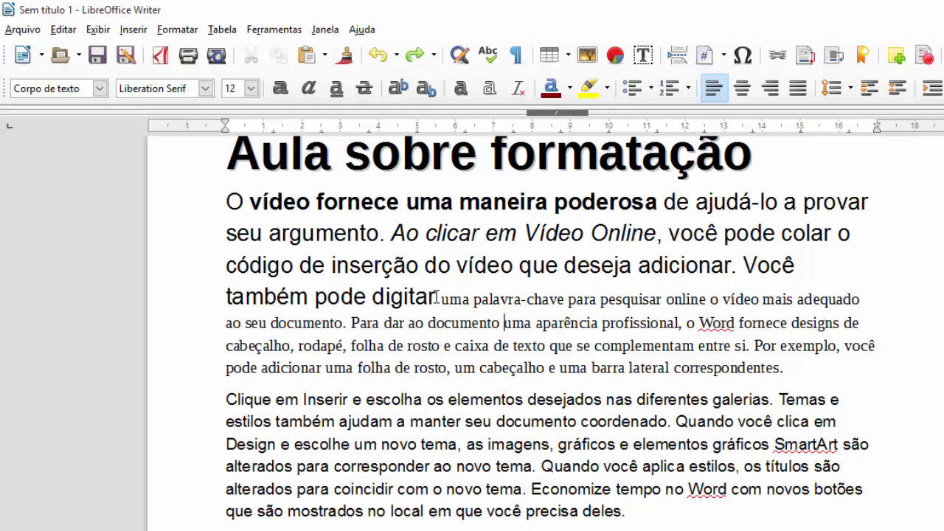
left_click_drag(435, 297, 225, 298)
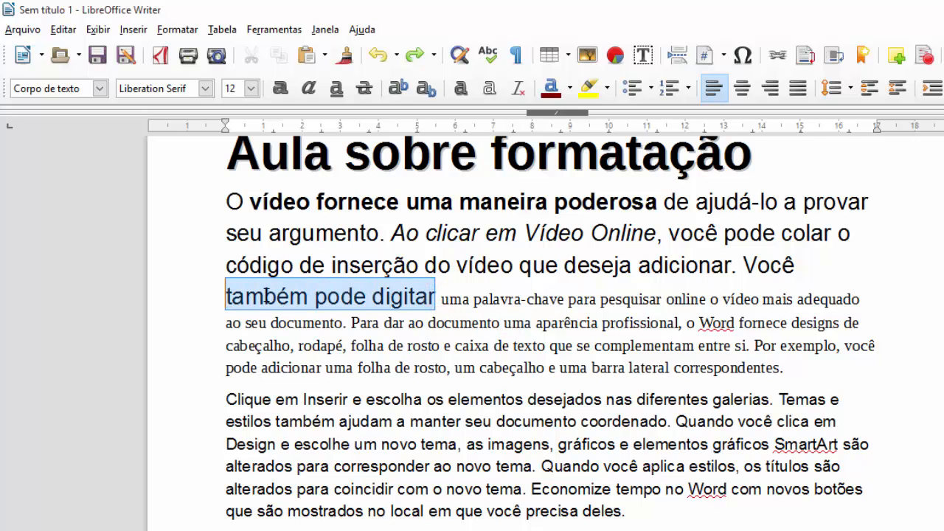
left_click(576, 88)
left_click(579, 243)
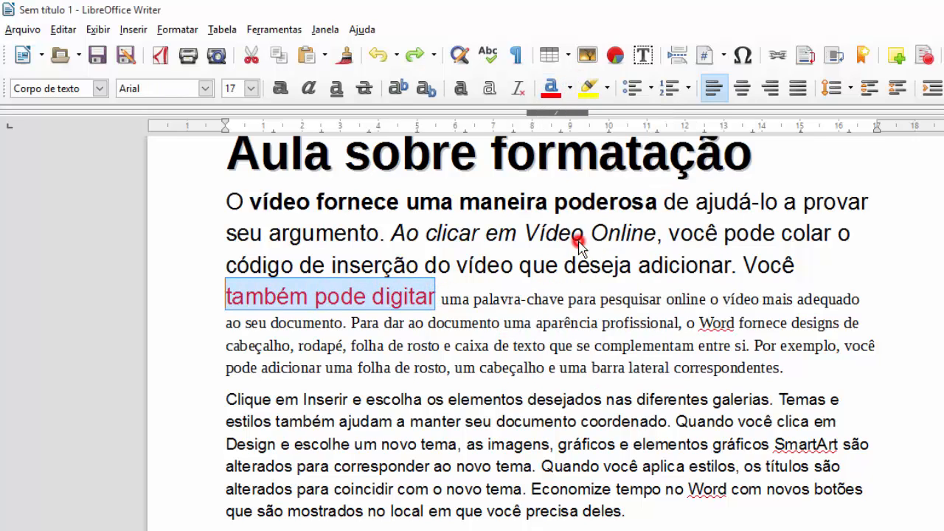
left_click(562, 345)
Step: Set the font color of "avra-chave para pes", within "palavra-chave para pesquisar", to green
left_click_drag(493, 298, 622, 299)
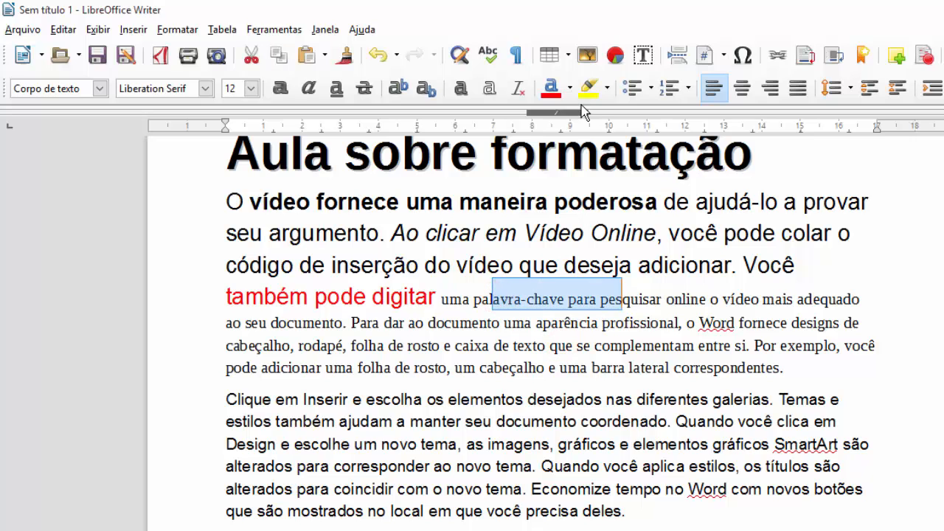
left_click(570, 88)
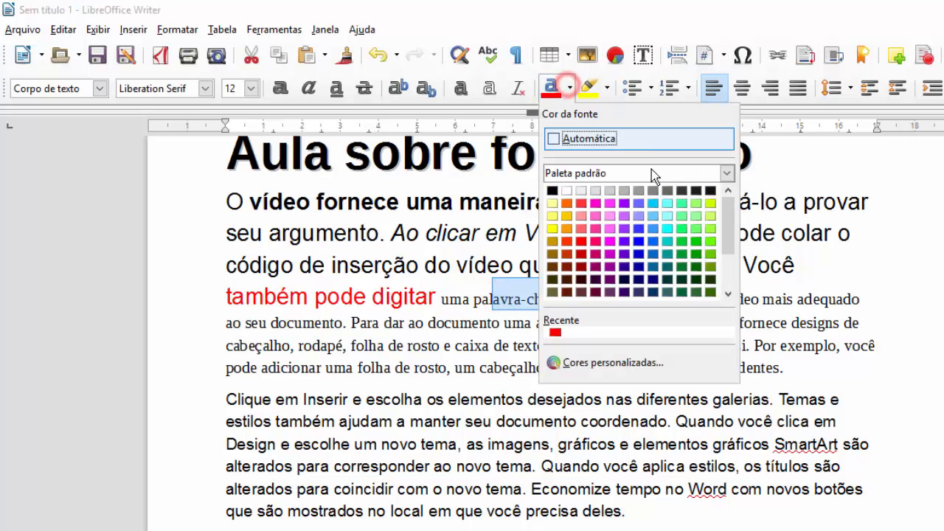
left_click(694, 257)
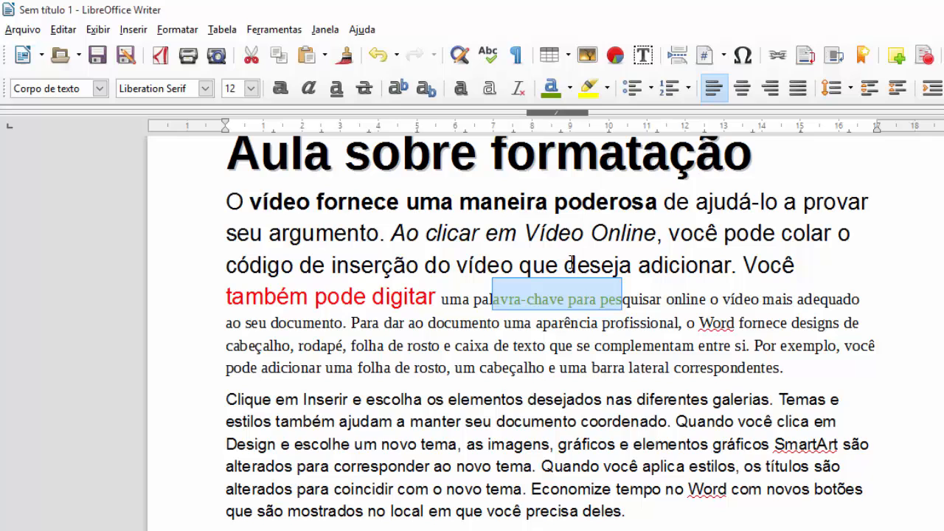
left_click(609, 295)
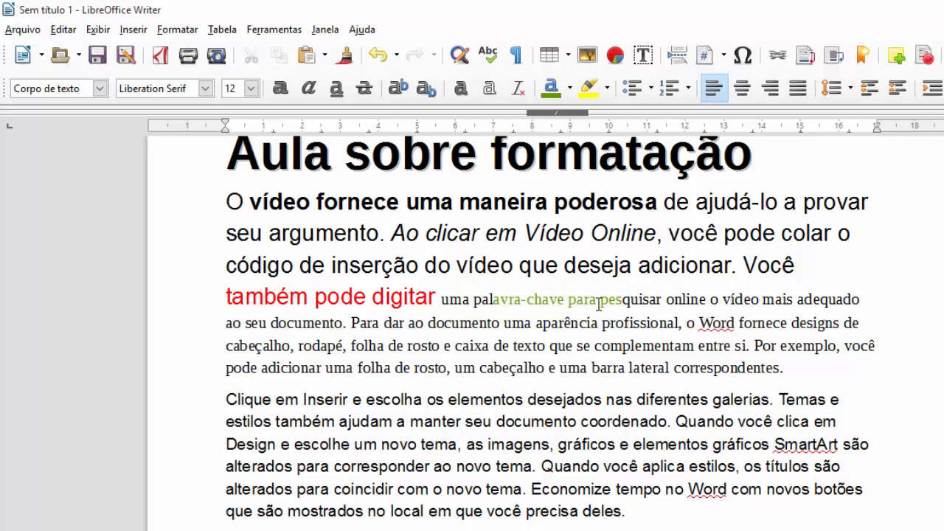
Step: Set the font color of the title "Aula sobre formatação" to purple
scroll(584, 287, "up", 3)
left_click_drag(774, 248, 164, 236)
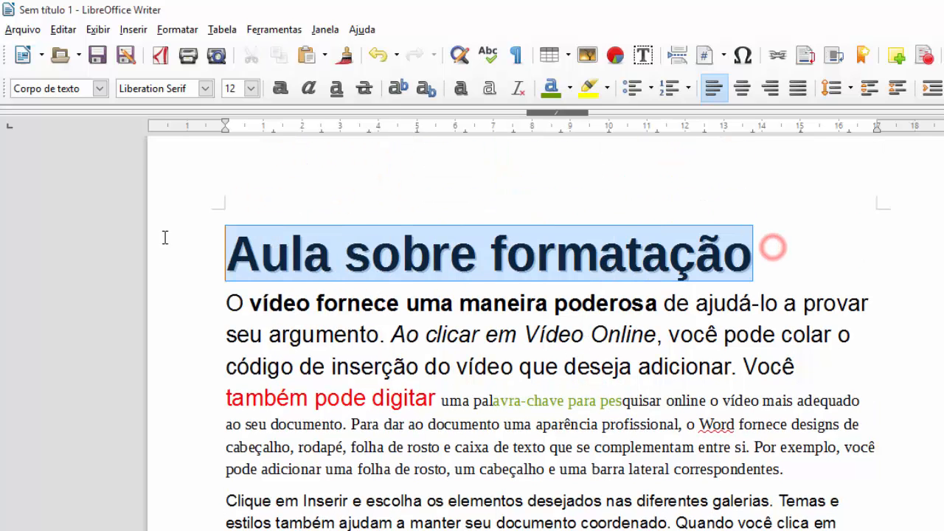
left_click(571, 89)
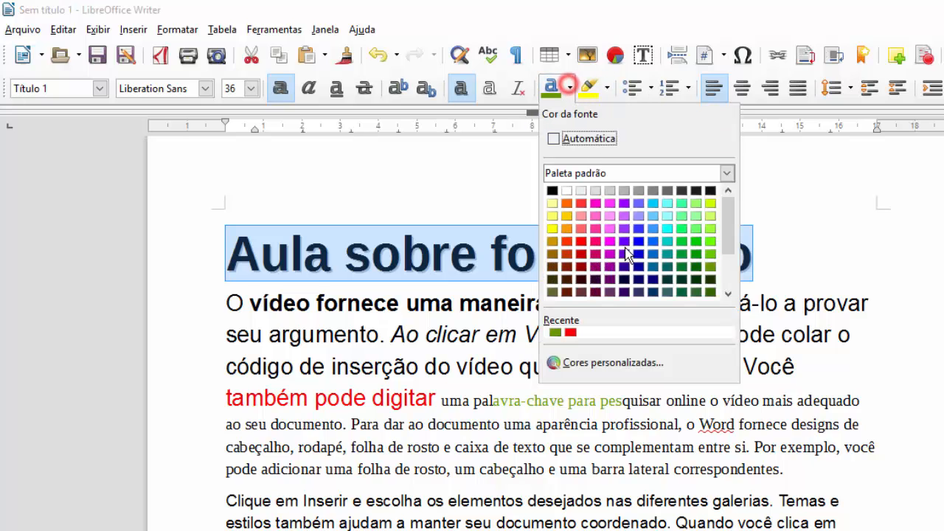
left_click(616, 248)
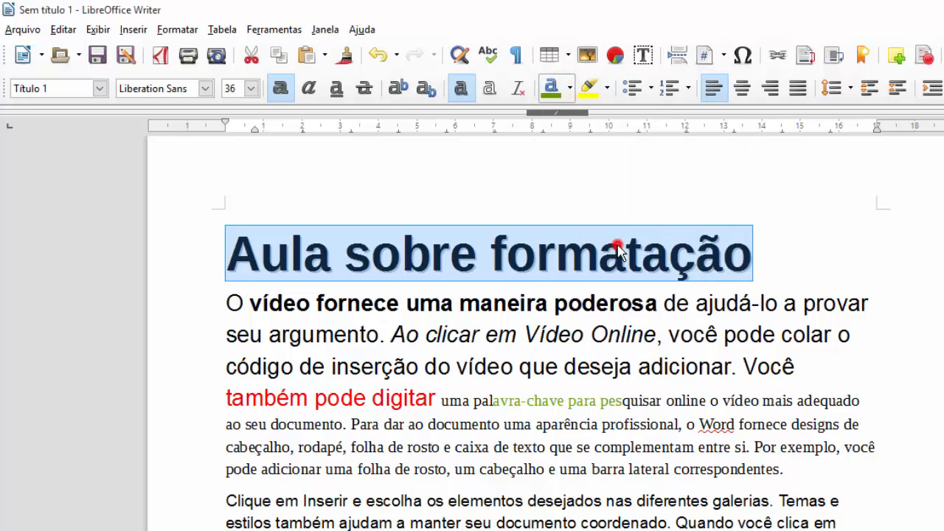
left_click(615, 165)
left_click(383, 249)
left_click_drag(384, 249, 451, 251)
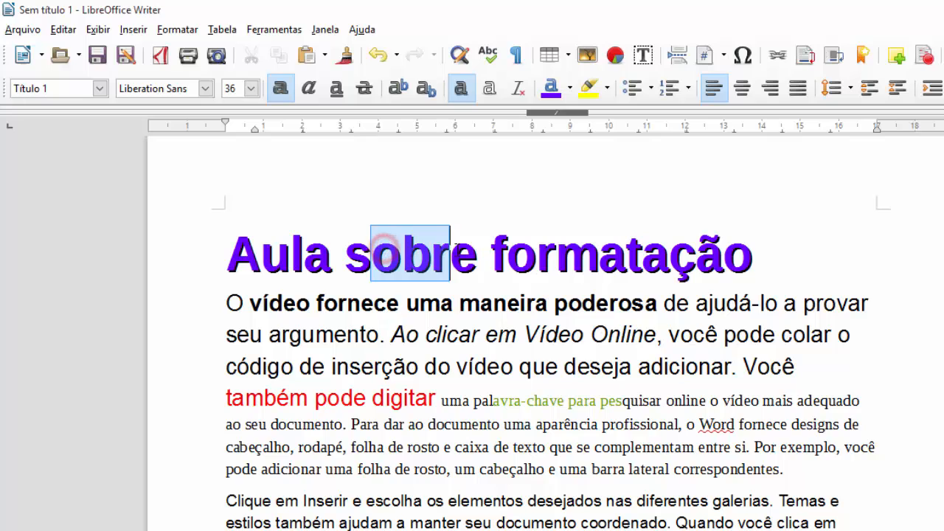
left_click(520, 204)
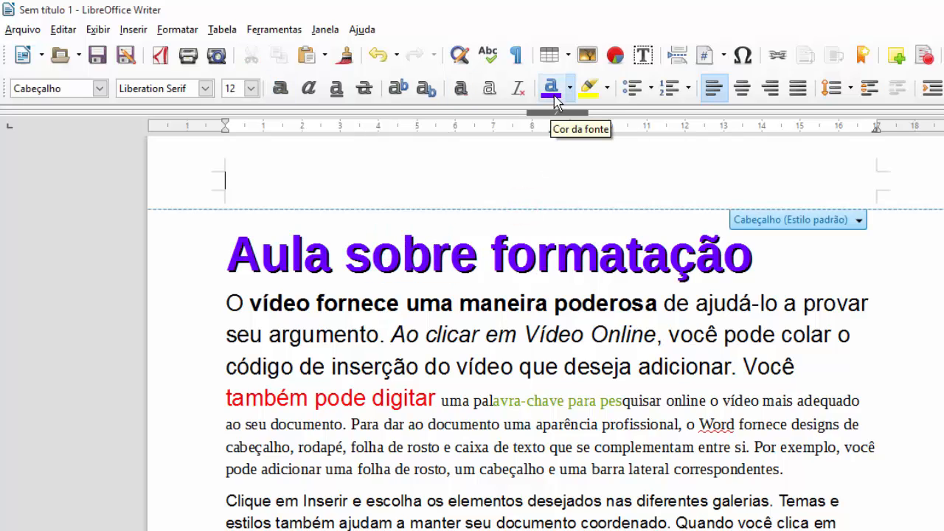
key("Escape")
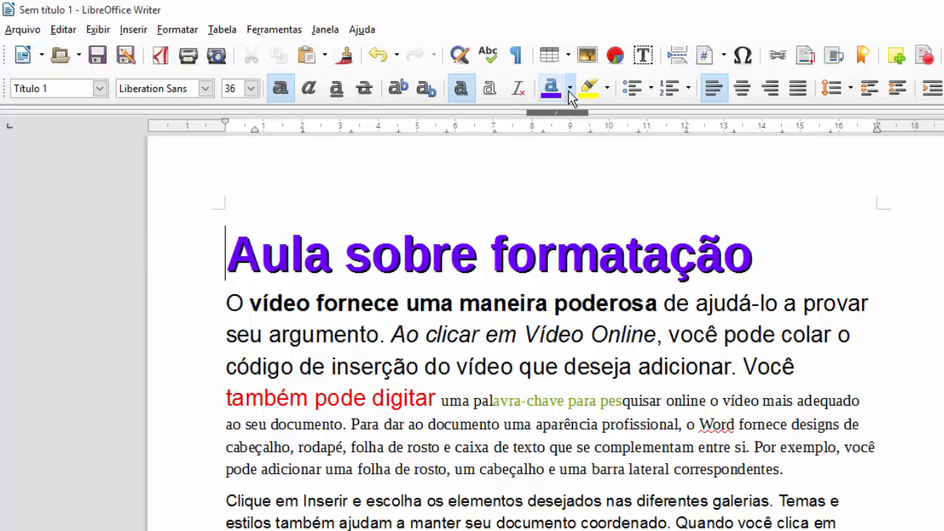
Step: Open the custom font colors and enter the RGB values 255, 0, 0 for pure red
left_click(569, 89)
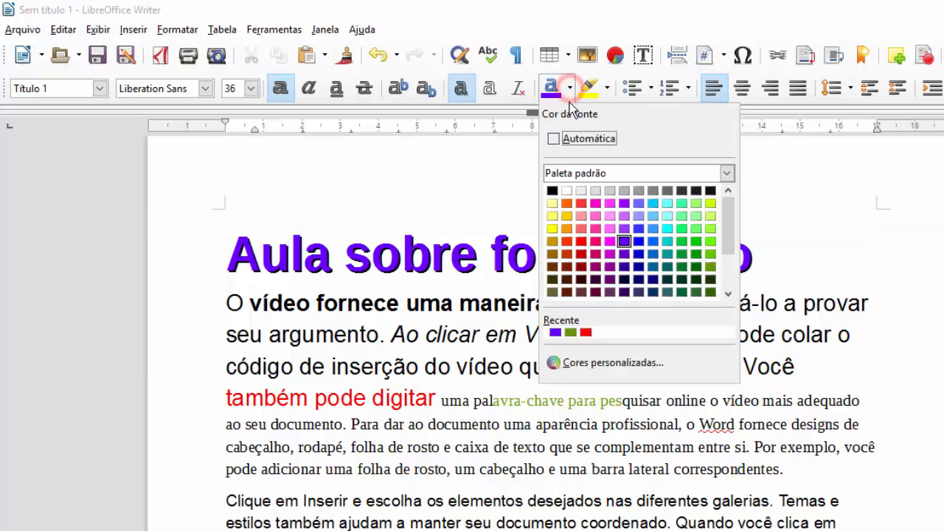
left_click(612, 365)
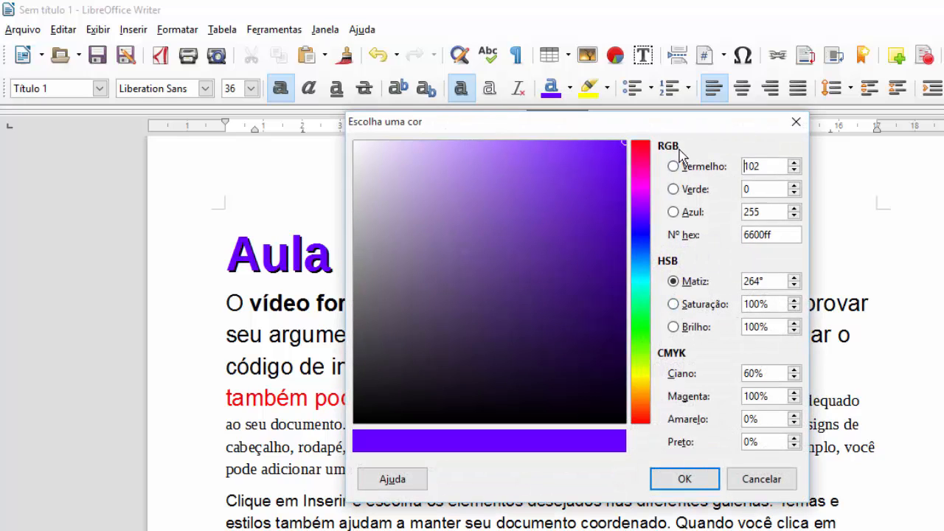
double_click(772, 167)
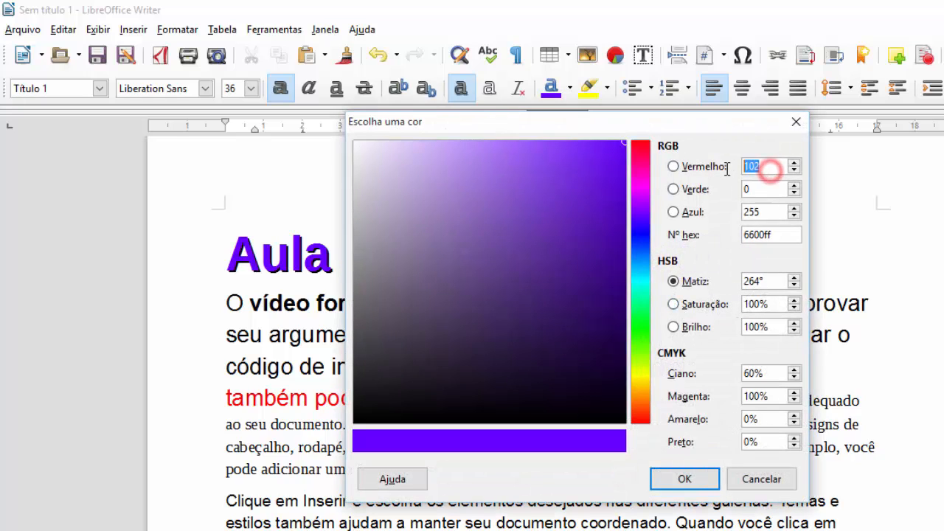
left_click(760, 189)
double_click(770, 164)
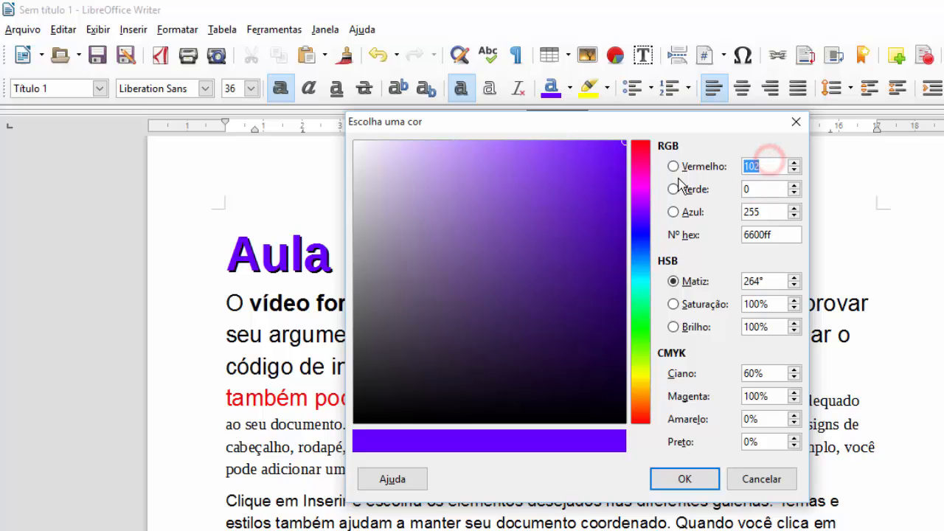
type("255")
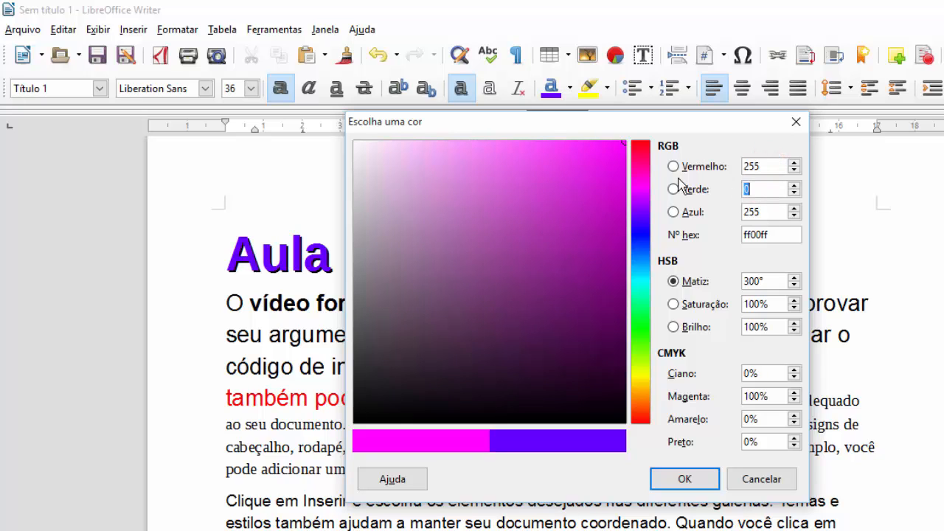
key("Tab")
type("0")
key("Tab")
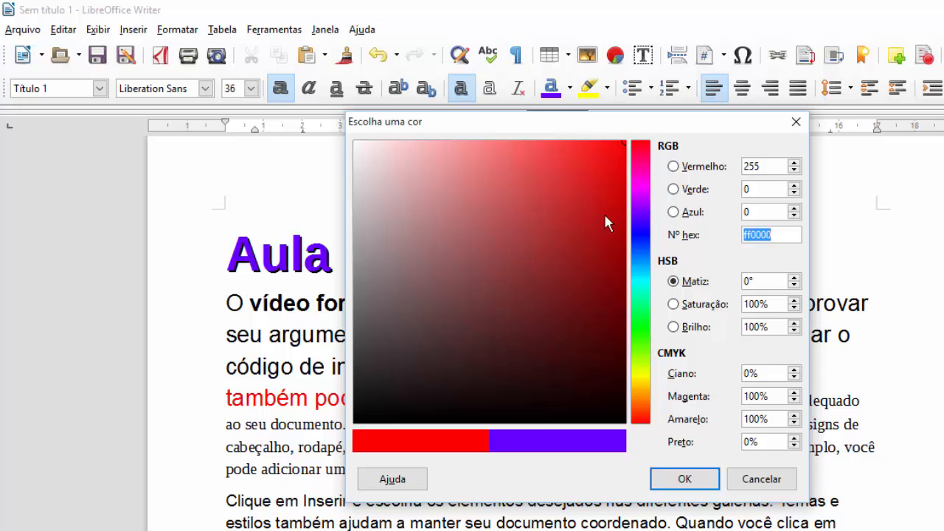
Step: Change the custom color to white with red, green and blue all at 255
left_click(767, 190)
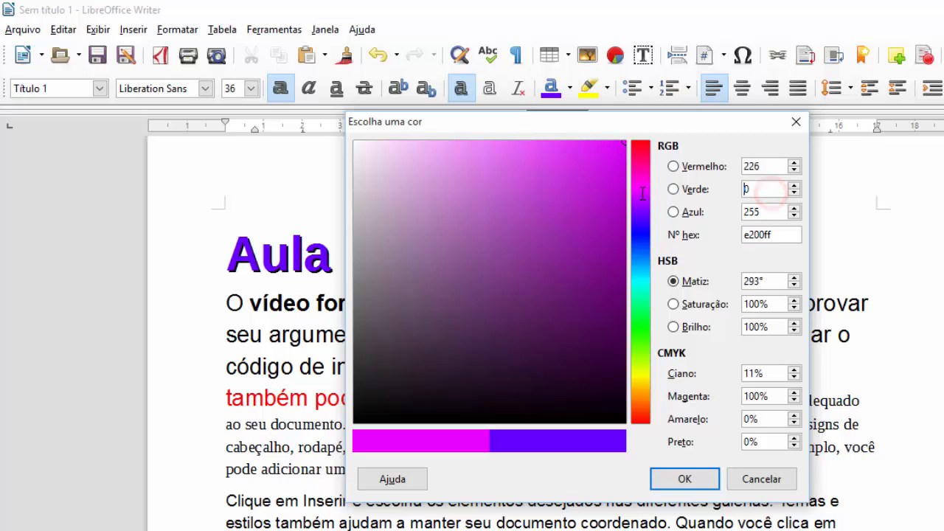
type("2505")
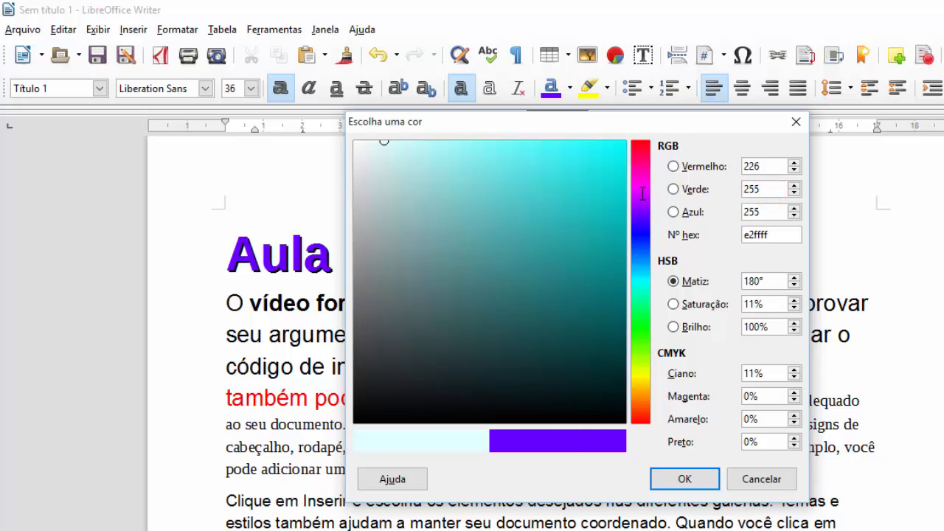
type("255")
key("shift+Tab")
key("shift+Tab")
type("255")
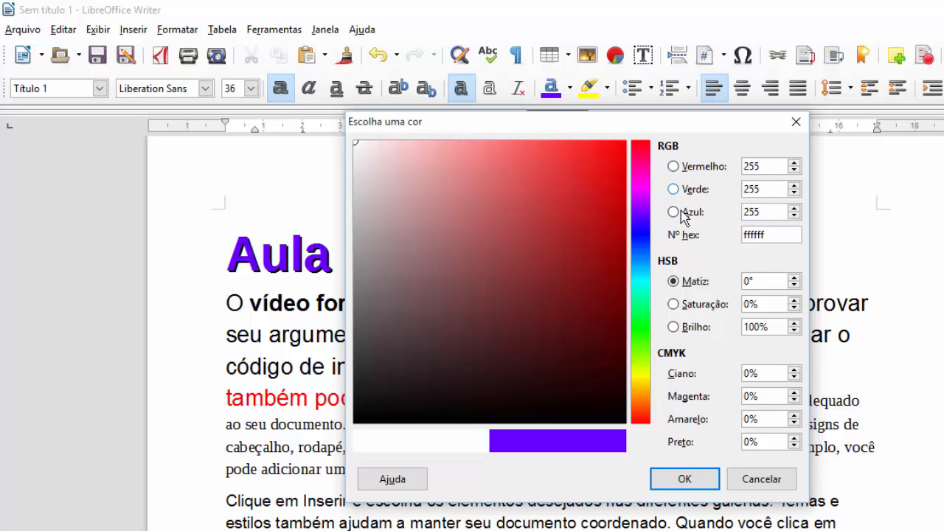
key("Tab")
Step: Change the custom color to black with RGB values 0, 0, 0, select its hex code, and cancel the color choice
double_click(778, 167)
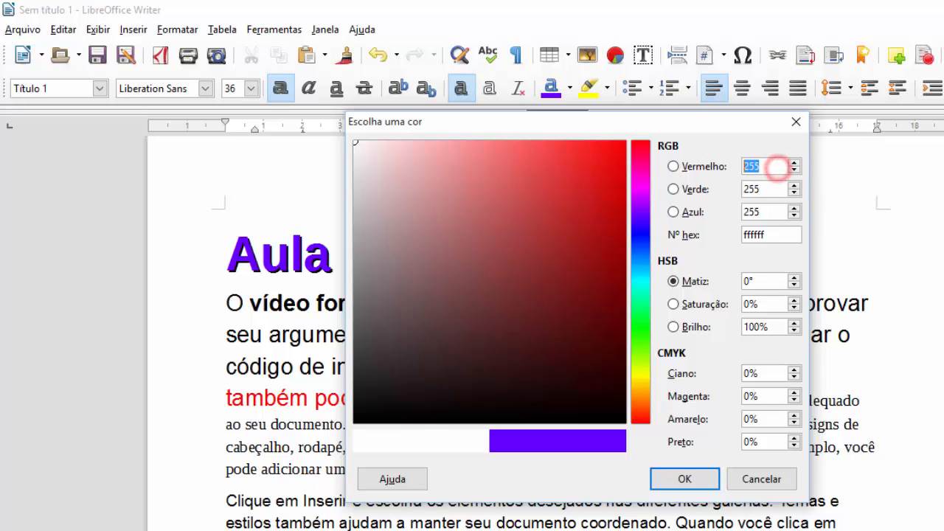
type("0")
key("Tab")
type("0")
key("Tab")
type("0")
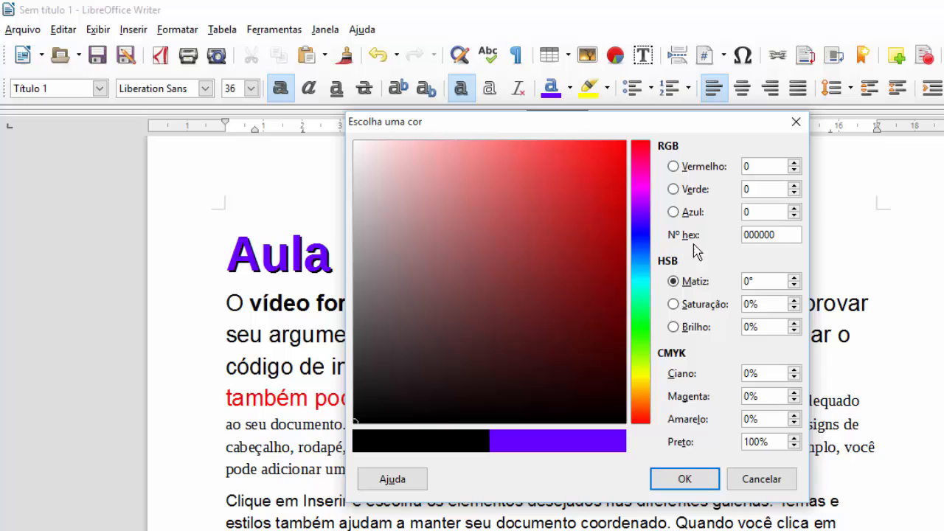
double_click(799, 234)
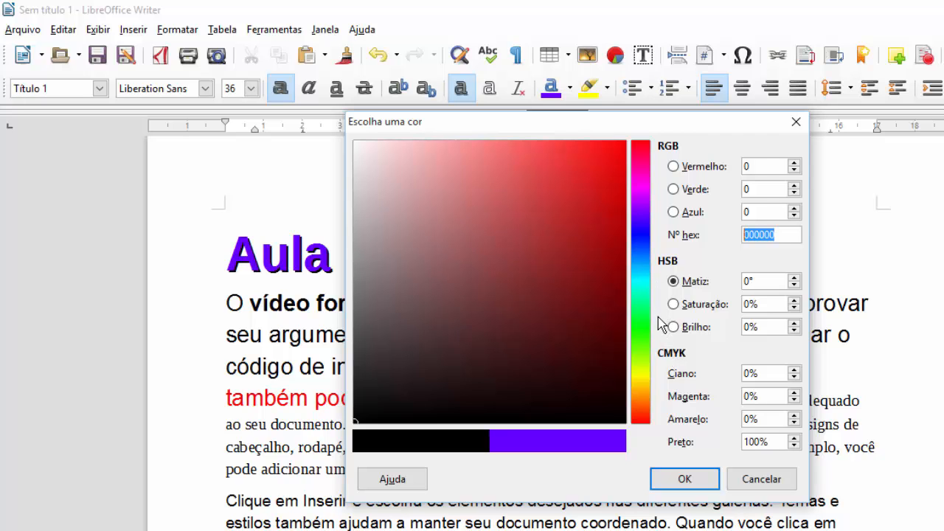
left_click(738, 478)
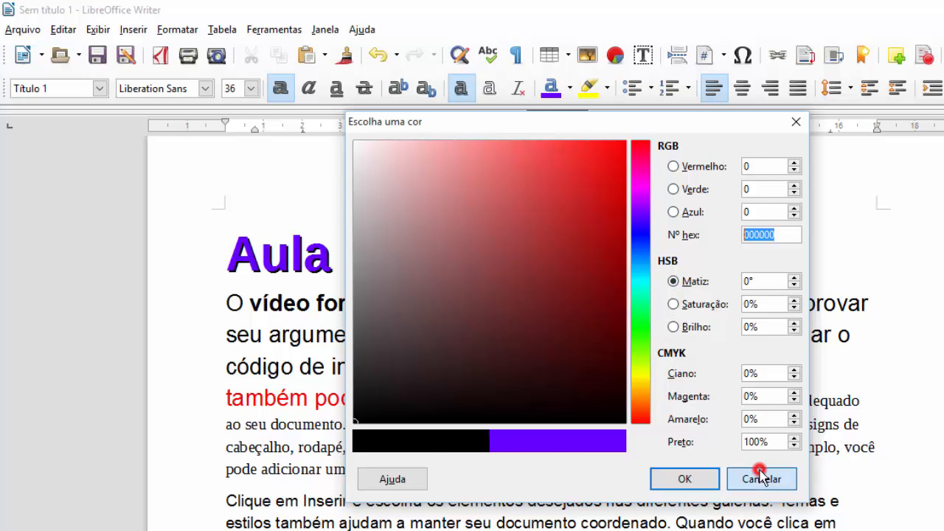
left_click(624, 366)
left_click(304, 262)
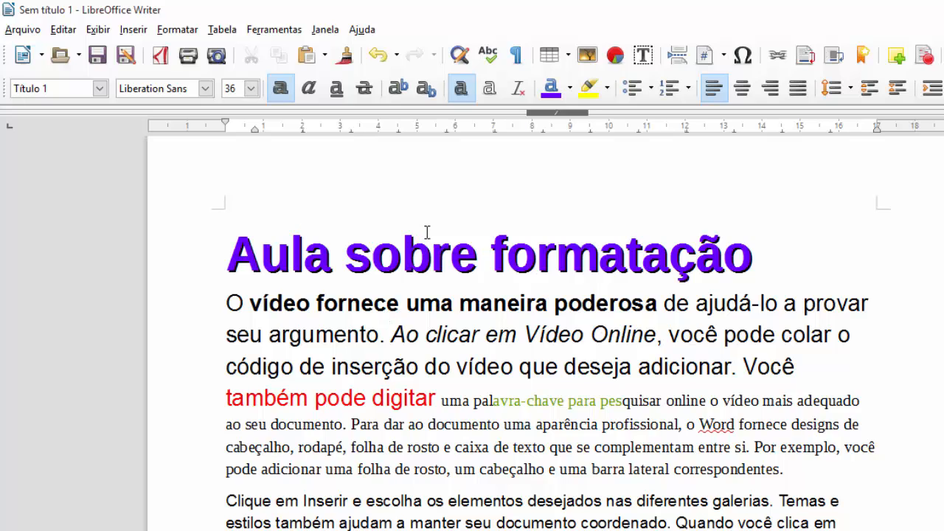
Step: Highlight in yellow the second paragraph's sentence from "Quando você clica em Design" to "ao novo tema."
left_click(531, 398)
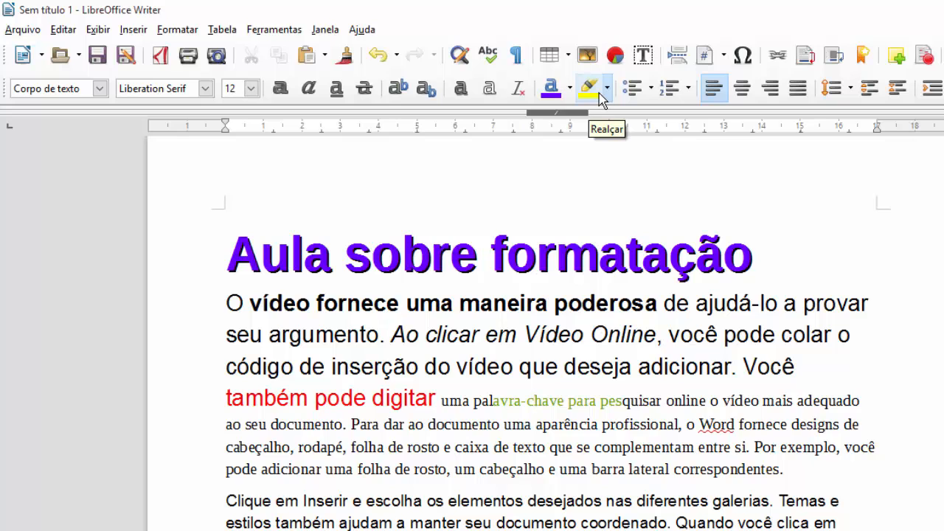
scroll(488, 398, "down", 4)
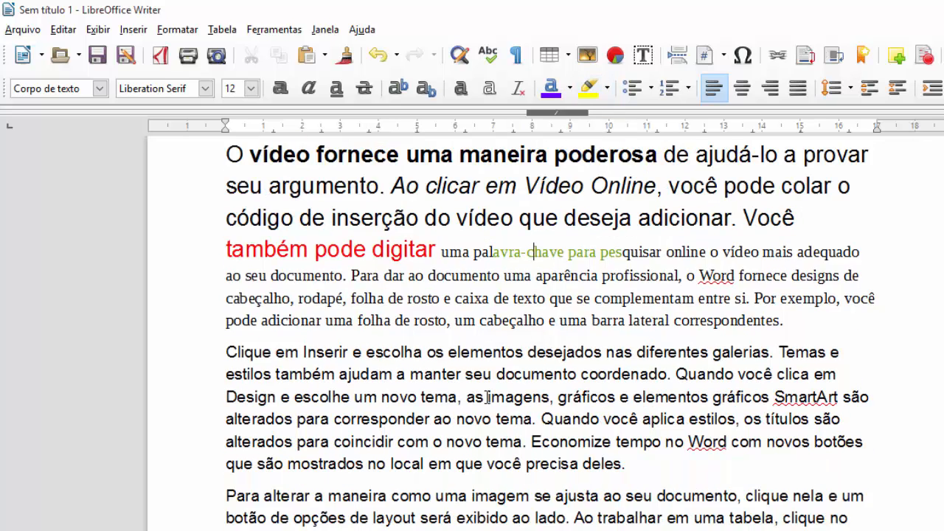
scroll(487, 397, "down", 3)
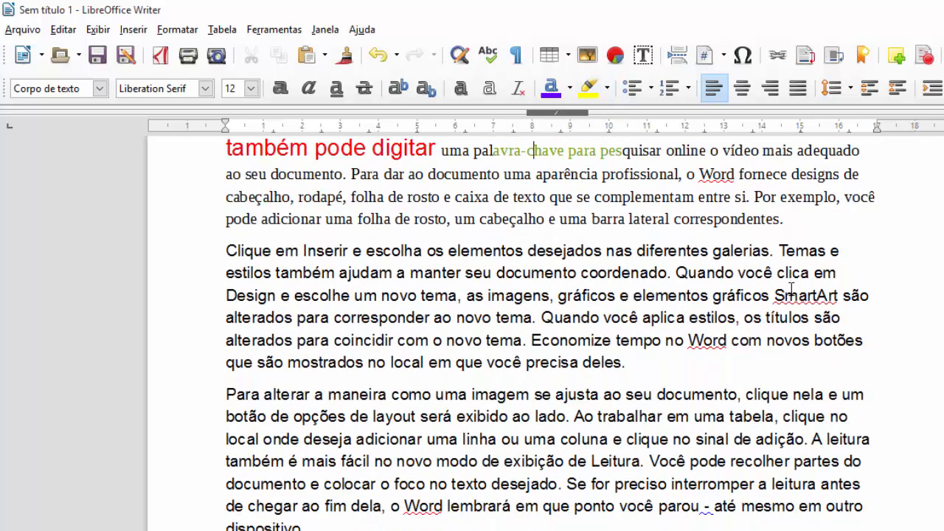
left_click_drag(676, 272, 534, 314)
left_click(701, 325)
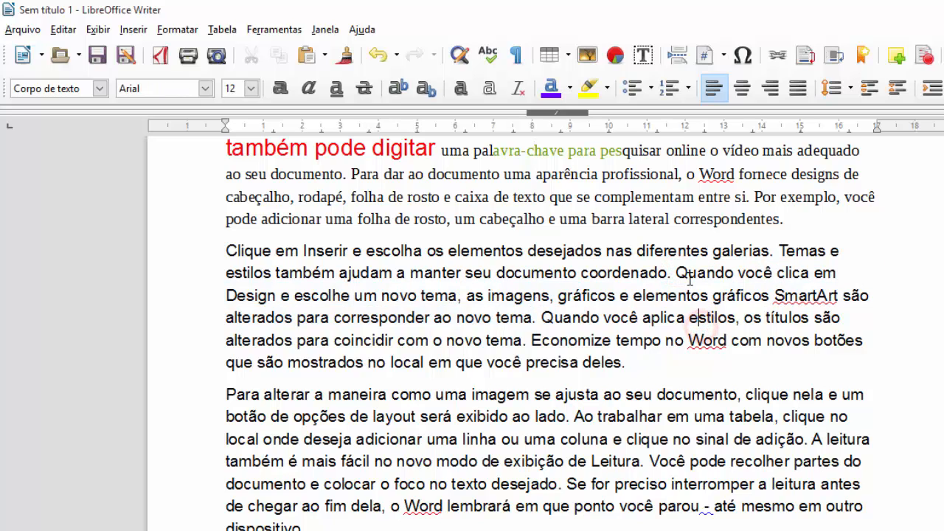
left_click_drag(673, 272, 542, 318)
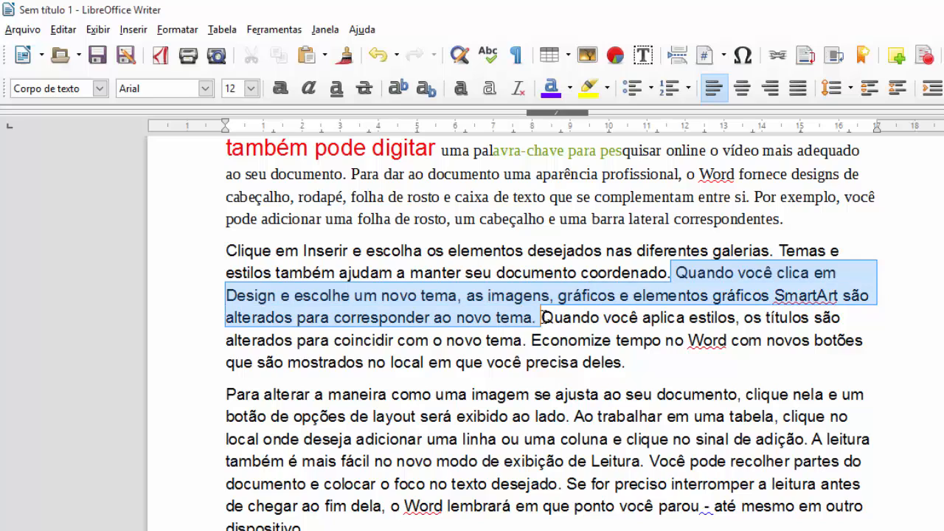
left_click(593, 90)
left_click(582, 319)
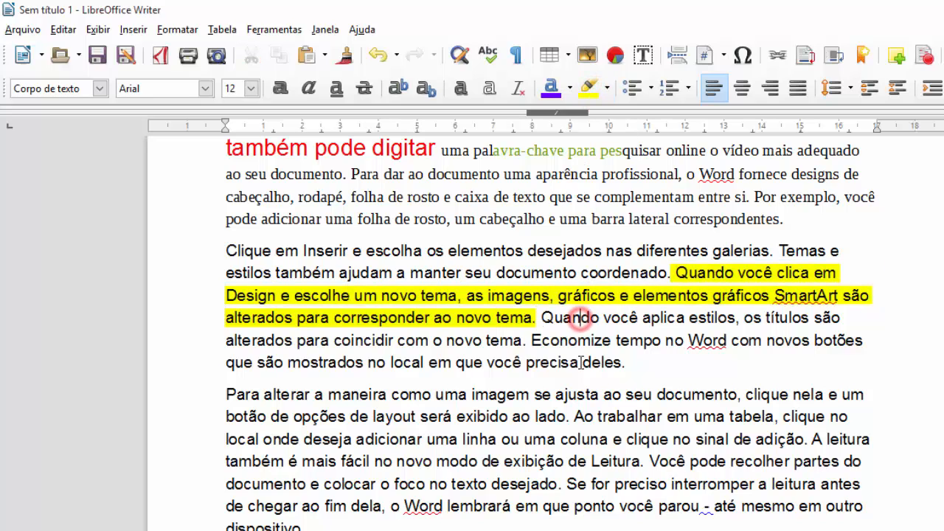
Step: Highlight "ema. Economiz", within "tema. Economize" in the second paragraph, in yellow
left_click_drag(489, 341, 603, 341)
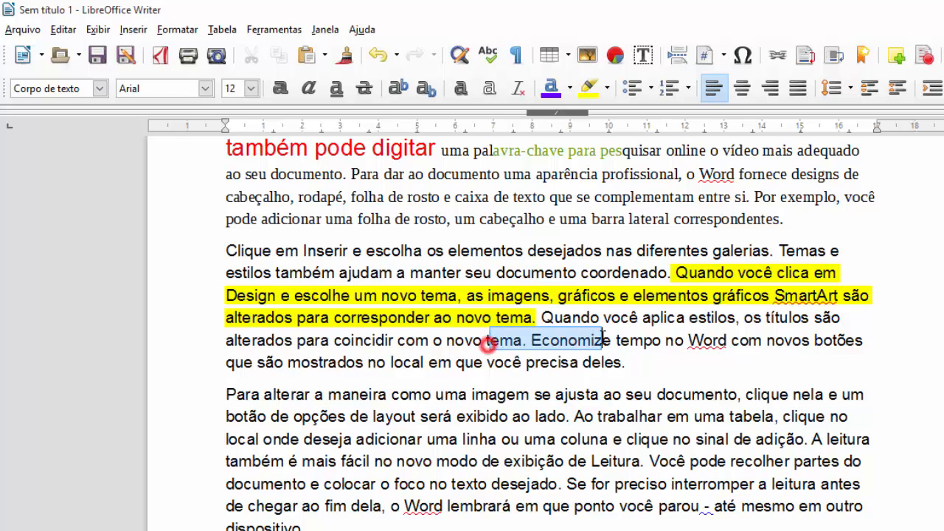
left_click(588, 88)
left_click(643, 299)
Step: Highlight "adicionar uma" in the third paragraph in light green
scroll(664, 339, "down", 3)
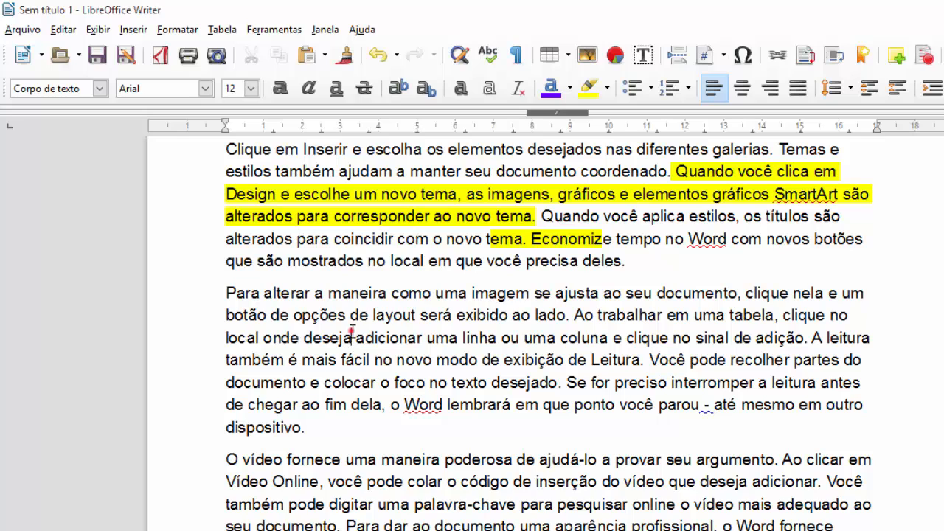
left_click_drag(352, 337, 457, 338)
left_click(606, 89)
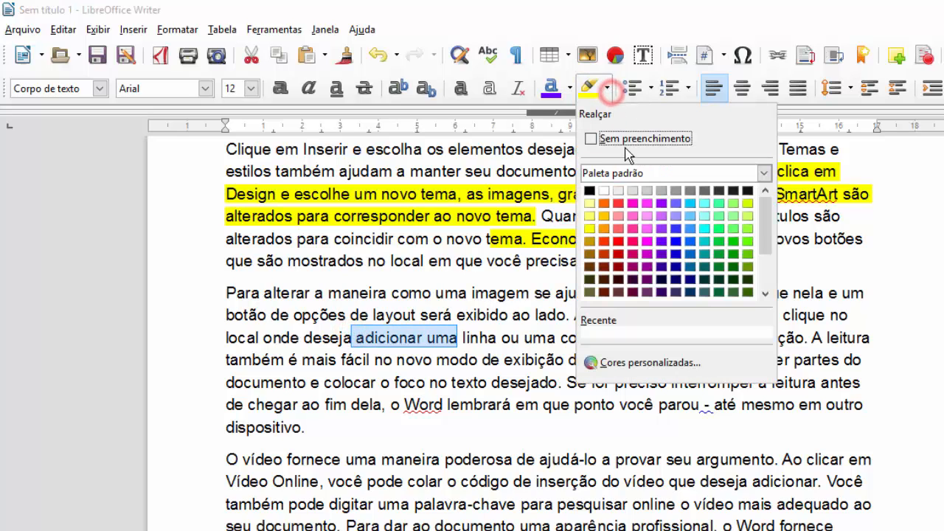
left_click(732, 229)
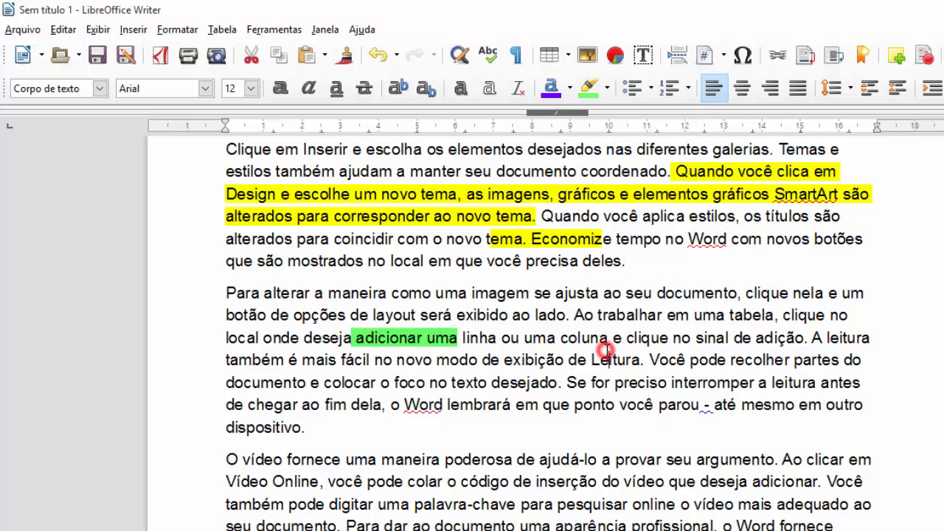
Step: Apply the same green highlight to "de Leitura. V" and "o fim dela, o Word le" in the third paragraph
left_click_drag(565, 359, 659, 359)
left_click(590, 89)
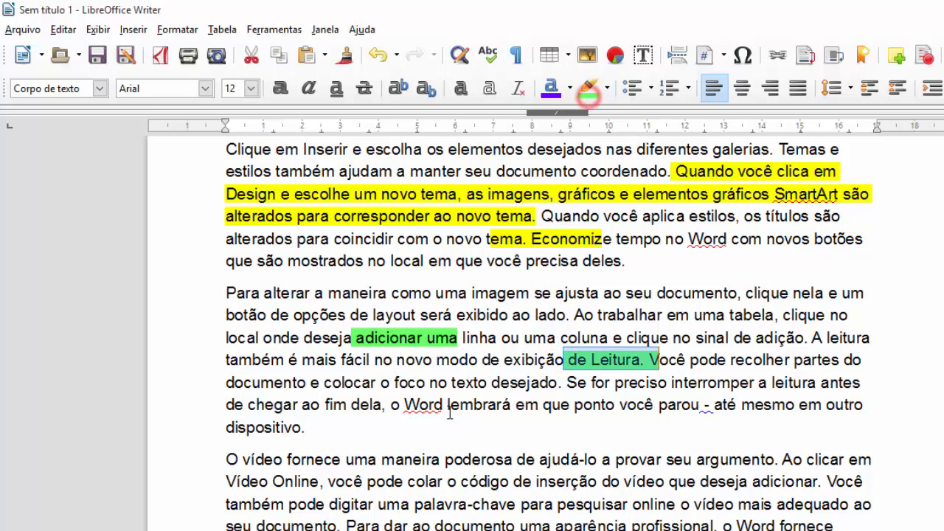
left_click_drag(308, 404, 460, 404)
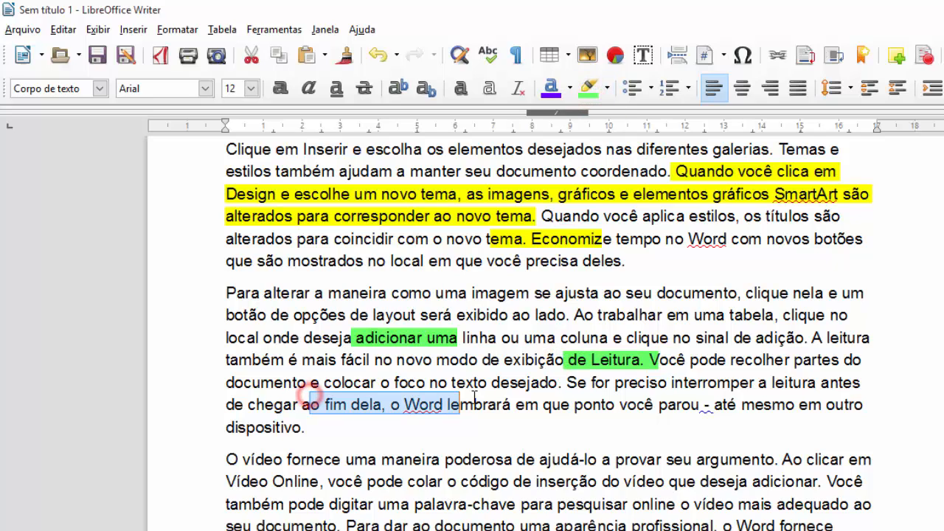
left_click(589, 92)
left_click(468, 382)
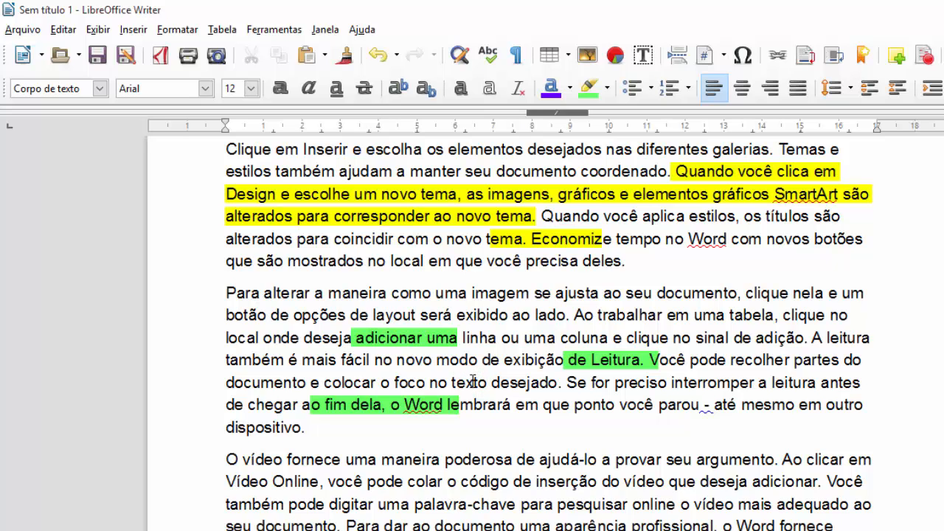
Step: Remove the highlight in the second paragraph from "as imagens, gráficos" through "Economize" by setting it to no fill
scroll(473, 381, "up", 3)
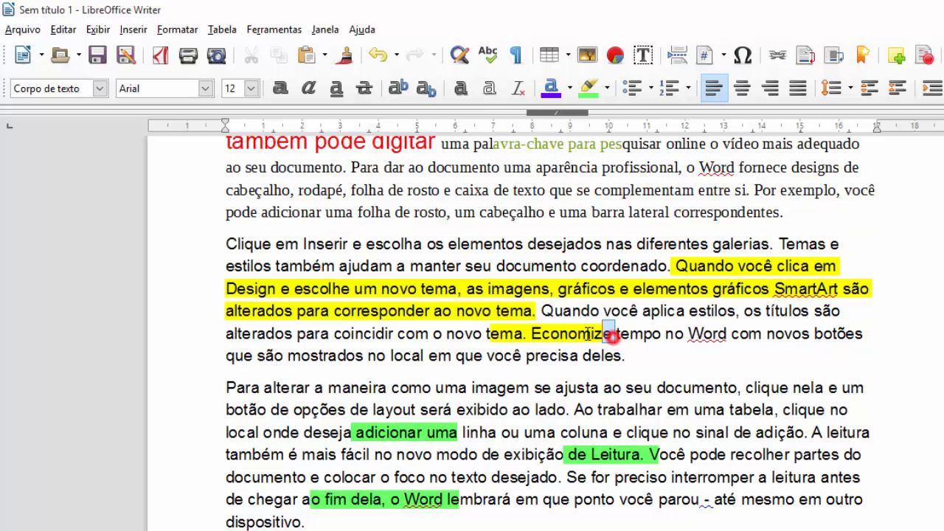
left_click_drag(613, 333, 462, 288)
left_click(607, 88)
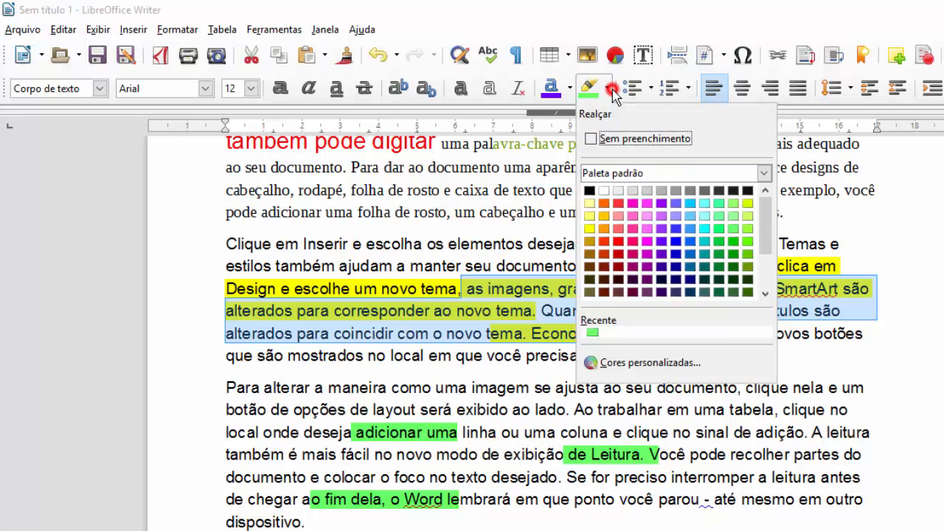
left_click(628, 139)
left_click(567, 288)
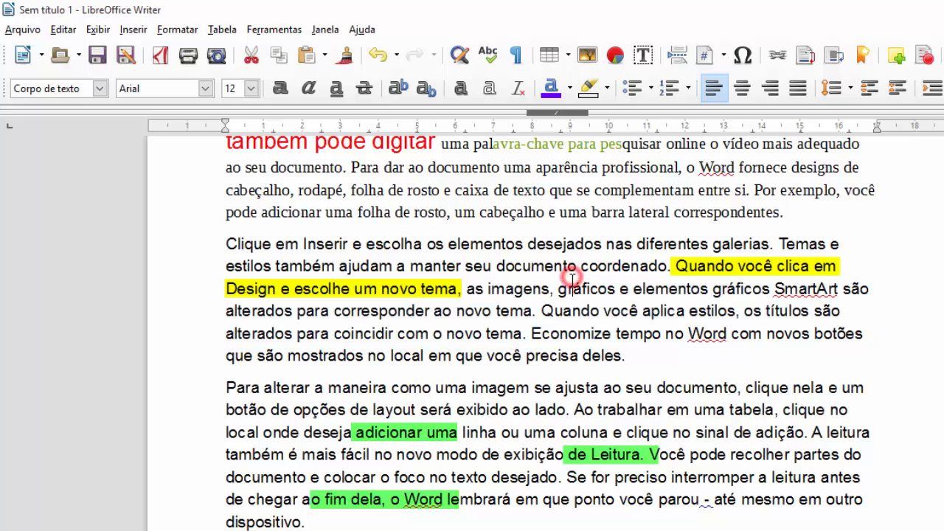
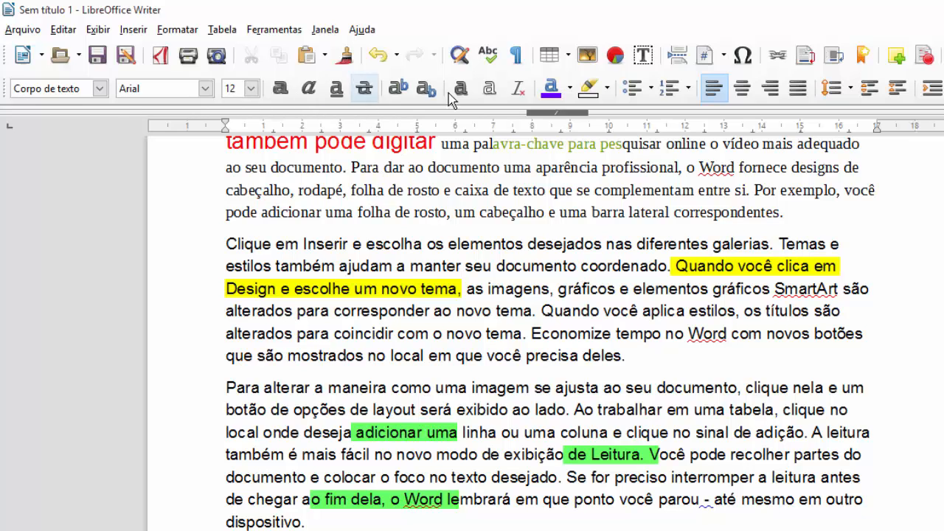
Step: Select "ode colar o código" through "documento um" in the fourth paragraph and open its font effects in the Character dialog
scroll(471, 332, "down", 6)
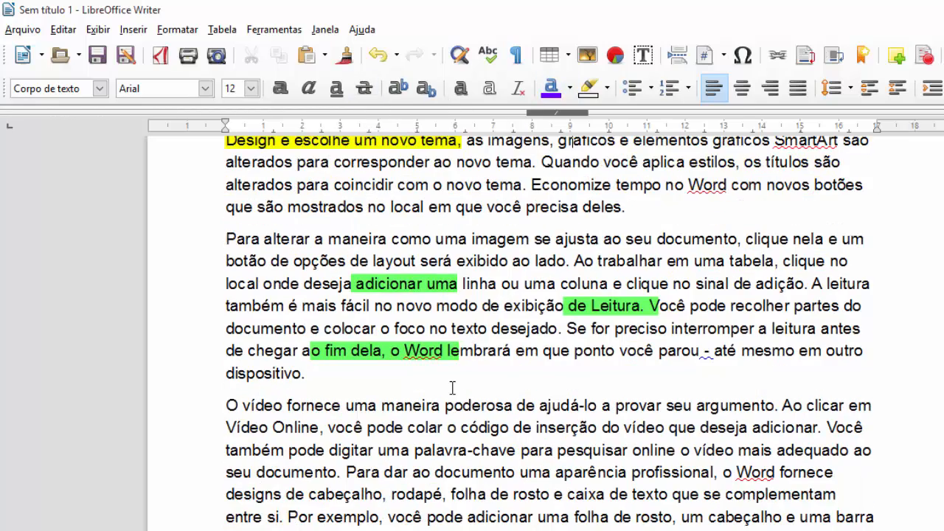
left_click_drag(367, 325, 542, 372)
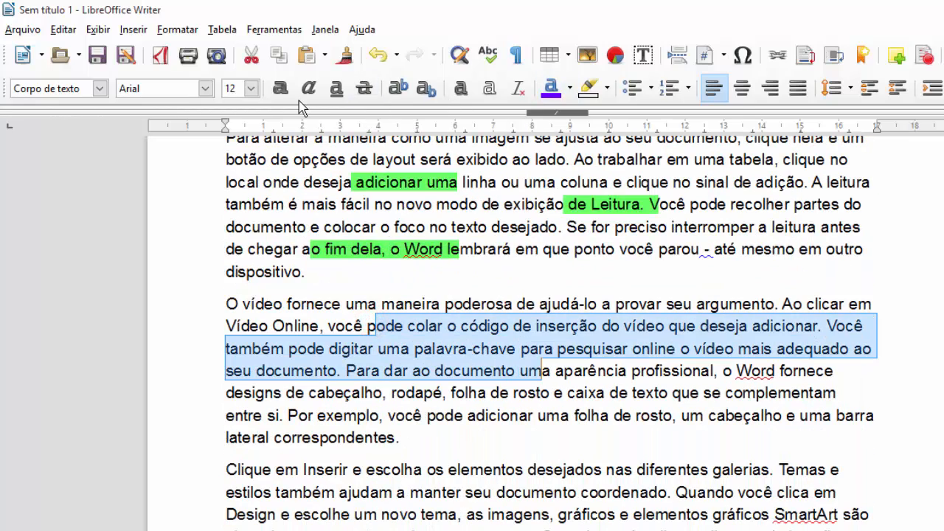
left_click(160, 33)
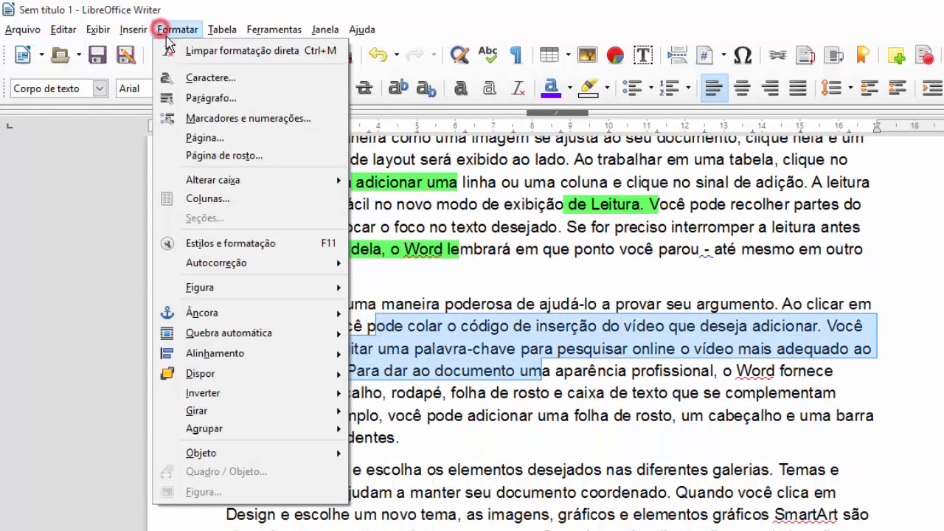
left_click(196, 77)
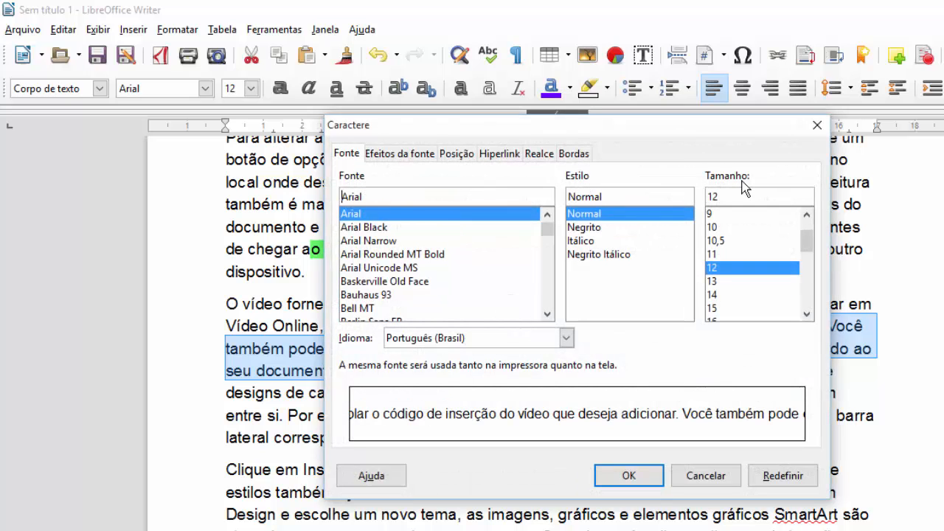
left_click(401, 154)
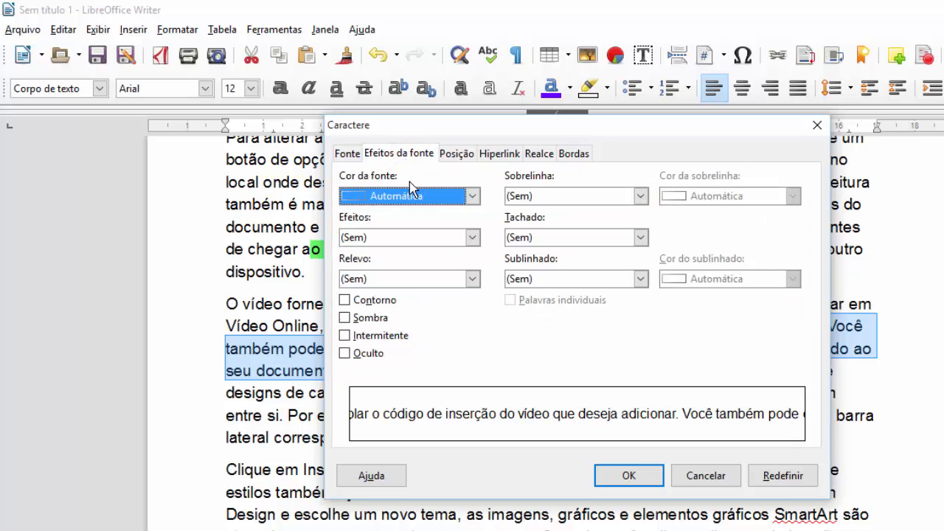
Step: Examine the available case effects, strikethrough styles and relief options for the selected text without choosing any
left_click(416, 236)
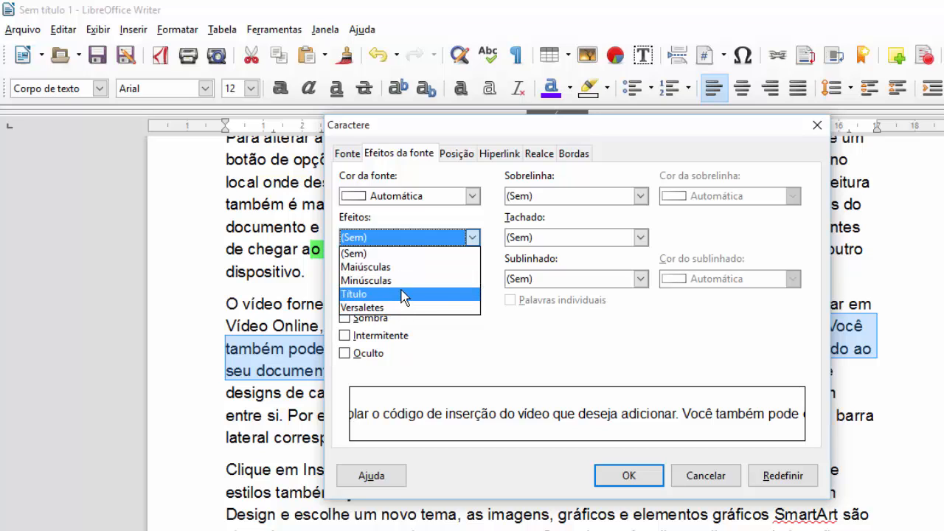
left_click(560, 237)
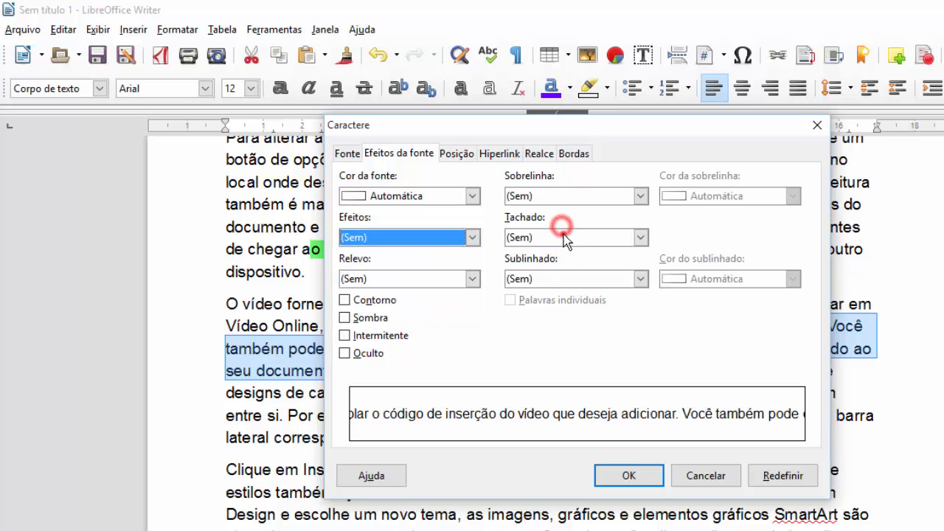
left_click(562, 236)
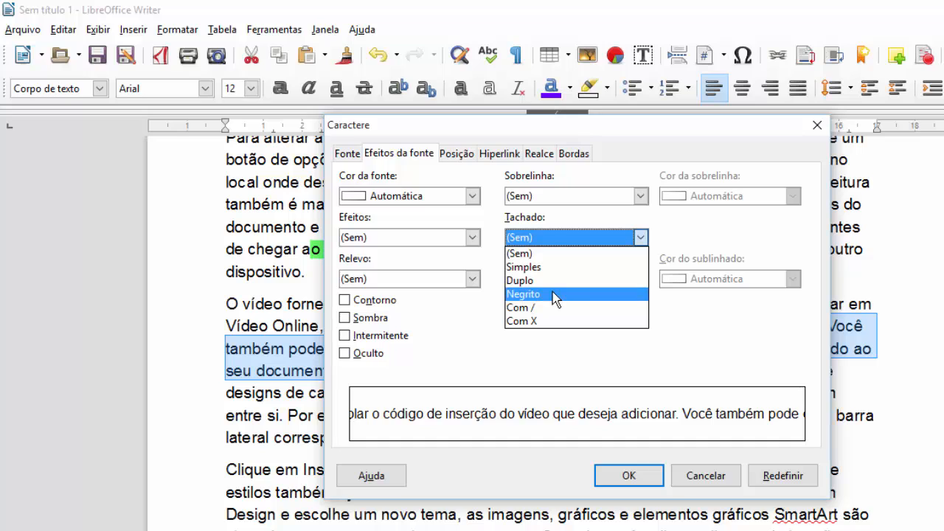
left_click(389, 257)
left_click(395, 278)
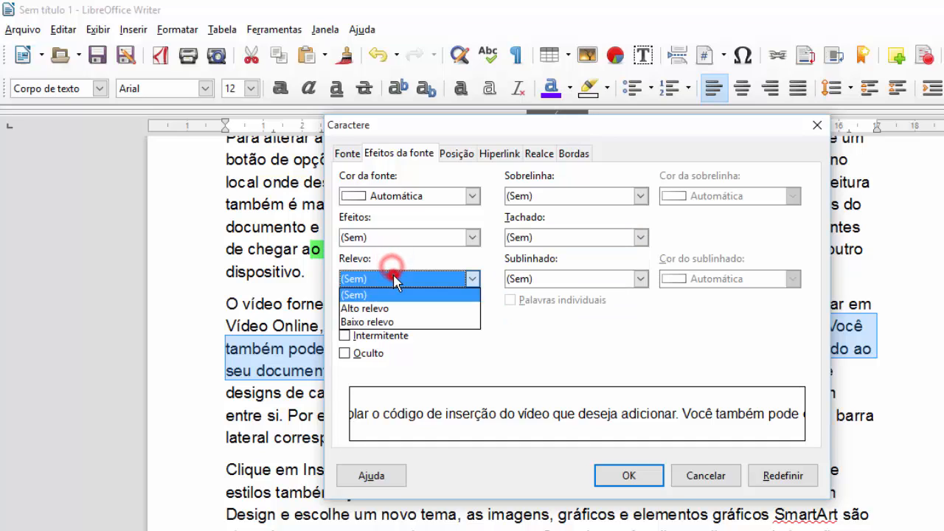
left_click(531, 367)
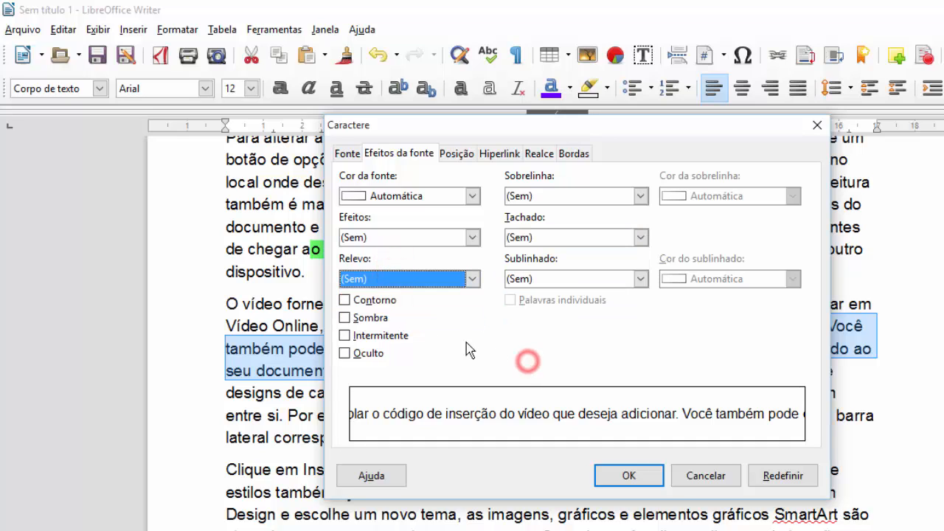
Step: Try the Sombra, Intermitente and Oculto effects one after another, clearing each again
left_click(367, 319)
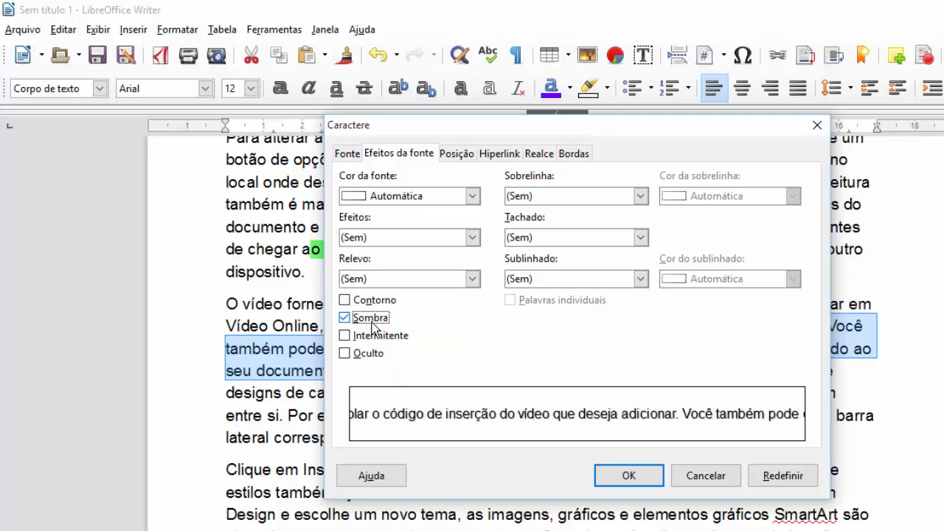
left_click(377, 338)
left_click(369, 318)
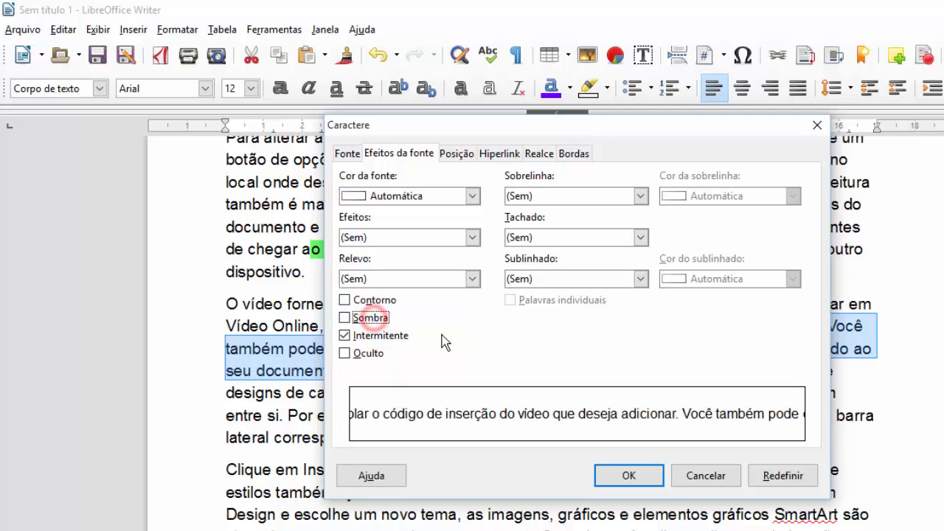
left_click(380, 355)
left_click(376, 336)
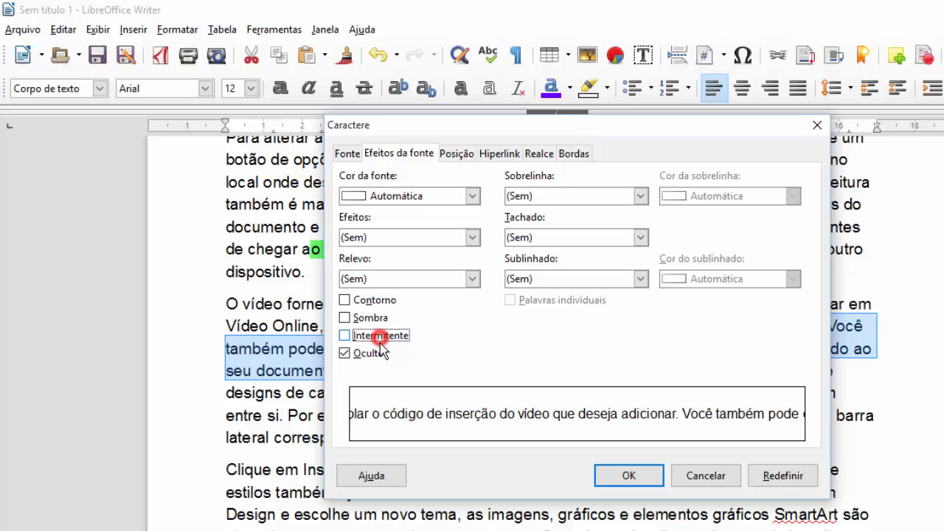
left_click(376, 353)
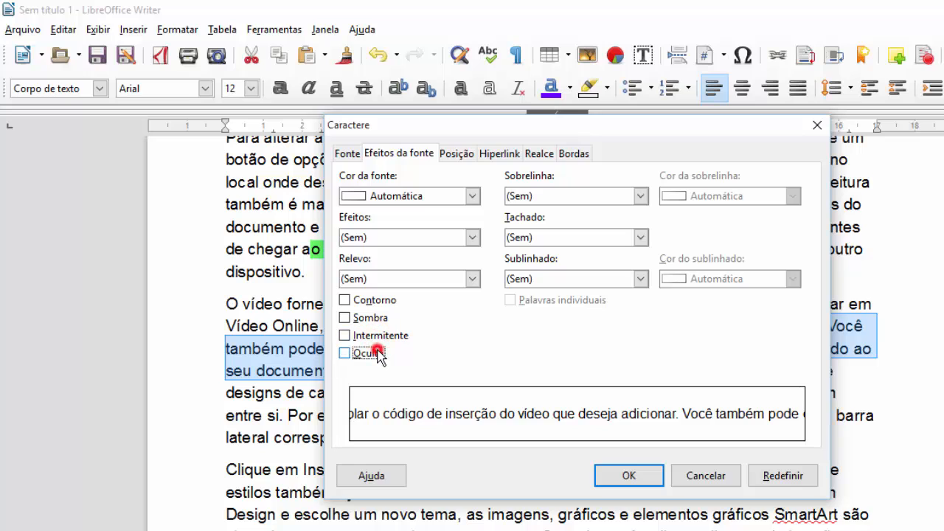
Step: Review the underline styles and the position, hyperlink, highlight, border and font settings, then close the Character dialog without applying anything
left_click(549, 278)
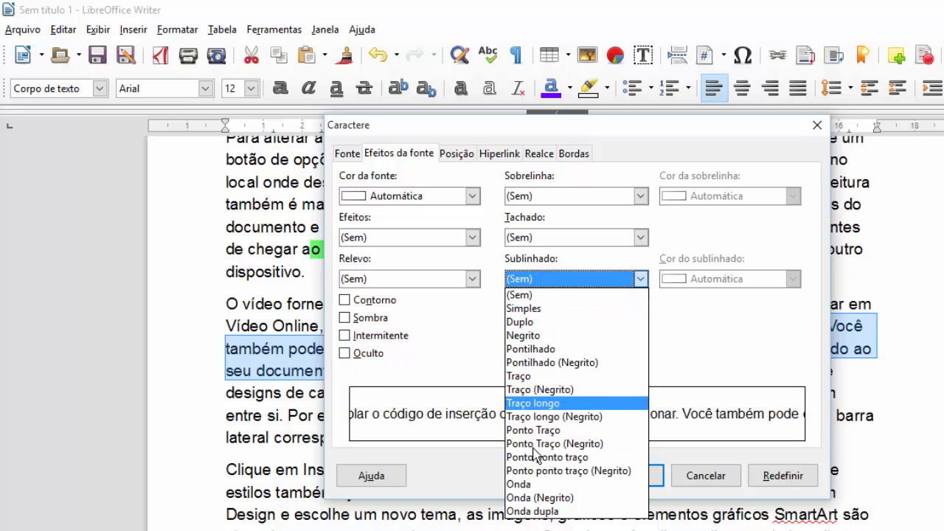
left_click(699, 342)
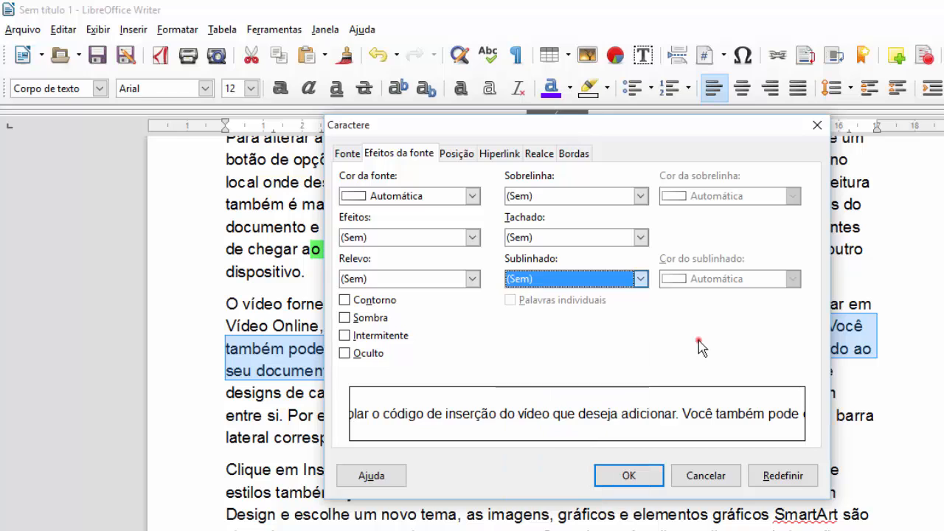
left_click(458, 157)
left_click(498, 154)
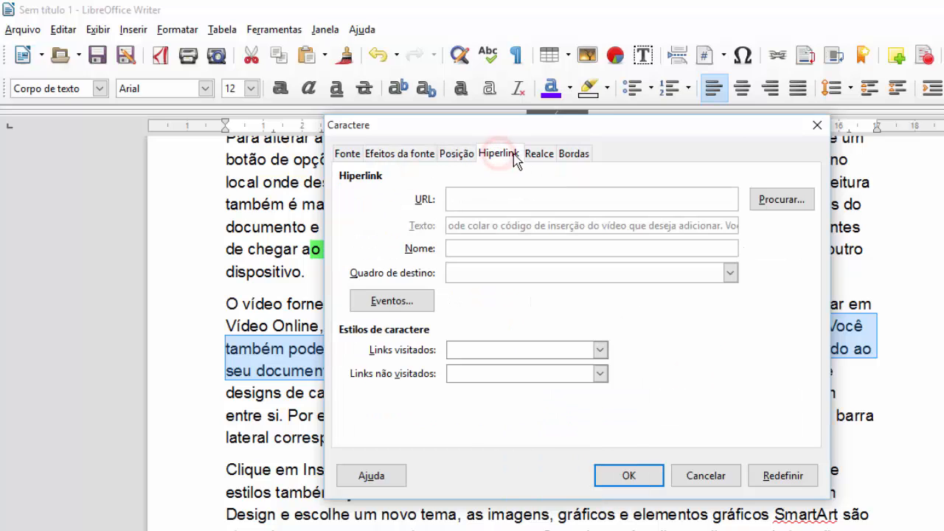
left_click(538, 154)
left_click(575, 154)
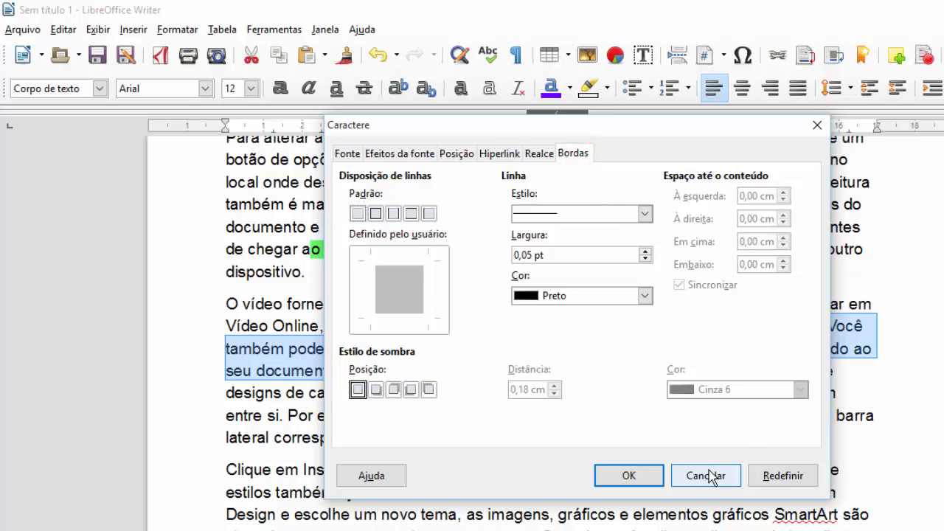
left_click(346, 155)
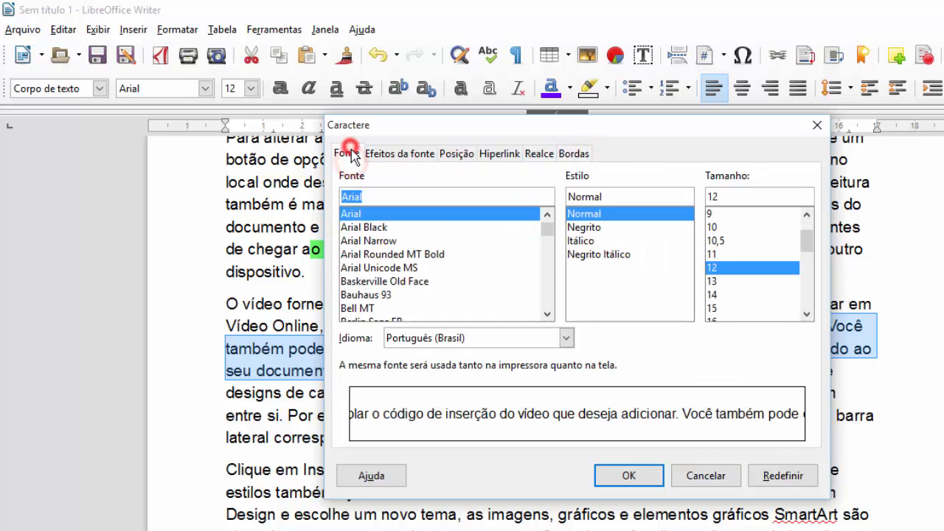
left_click(732, 481)
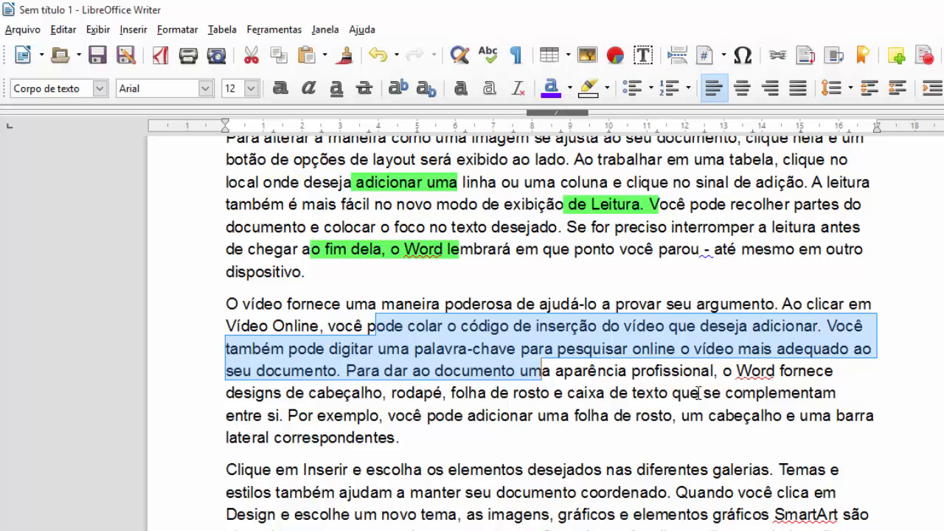
Step: Try Baskerville Old Face in bold italic at size 10 for the selected text, then reset the Character dialog and cancel it
left_click(155, 31)
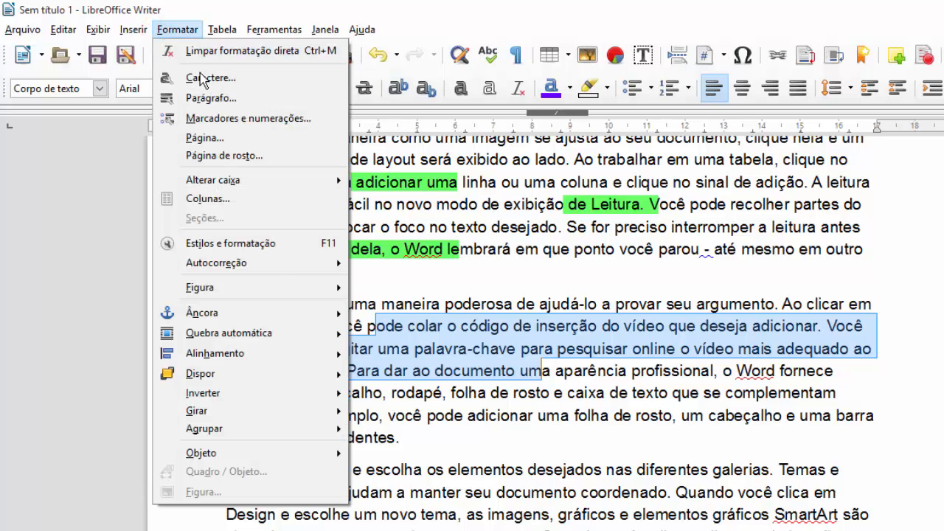
left_click(200, 75)
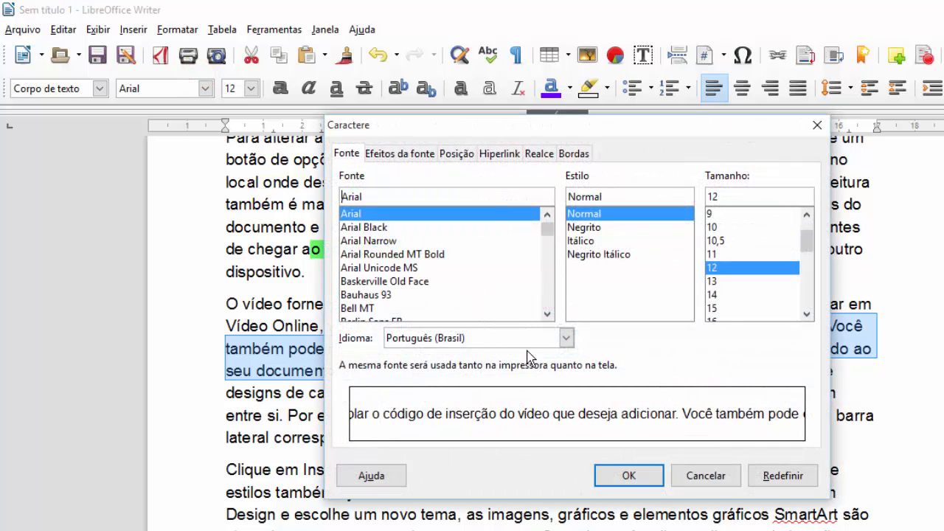
left_click(780, 474)
left_click(612, 254)
left_click(393, 308)
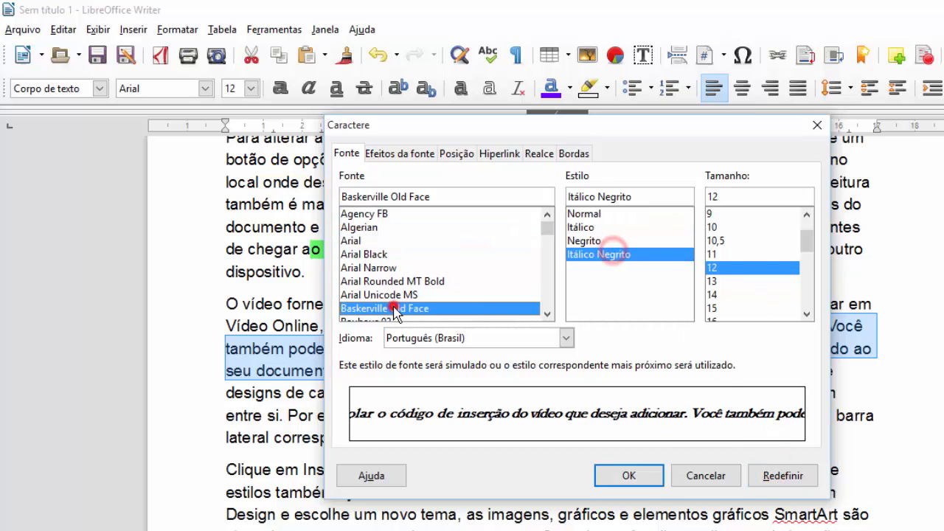
left_click(721, 227)
left_click(789, 467)
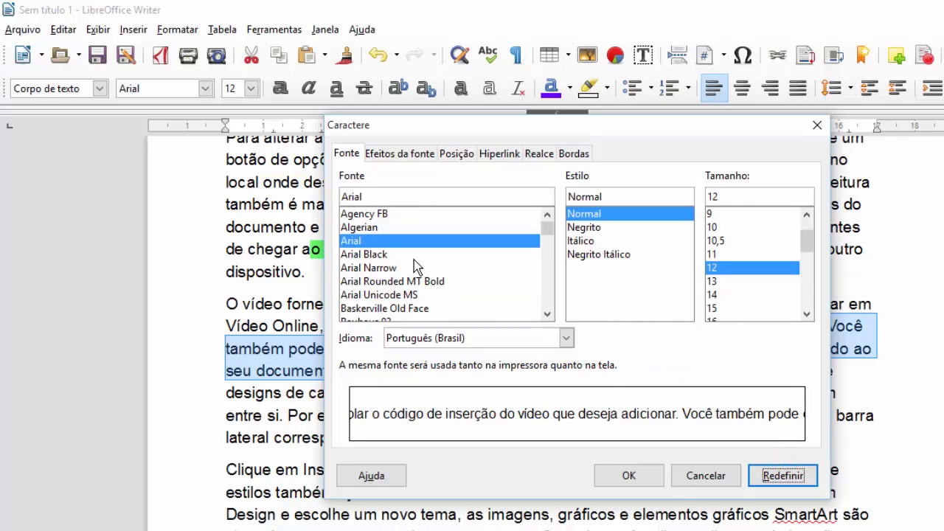
key("Escape")
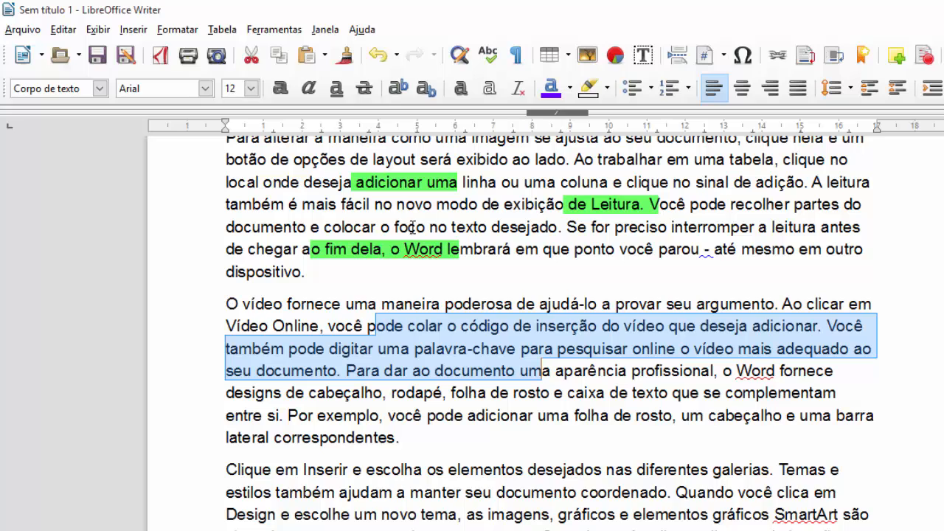
Step: Clone the formatting of the red text "também pode digitar" onto "Para dar ao documento uma aparência profissional," in the later video paragraph
left_click(609, 243)
scroll(609, 244, "up", 6)
scroll(589, 274, "up", 6)
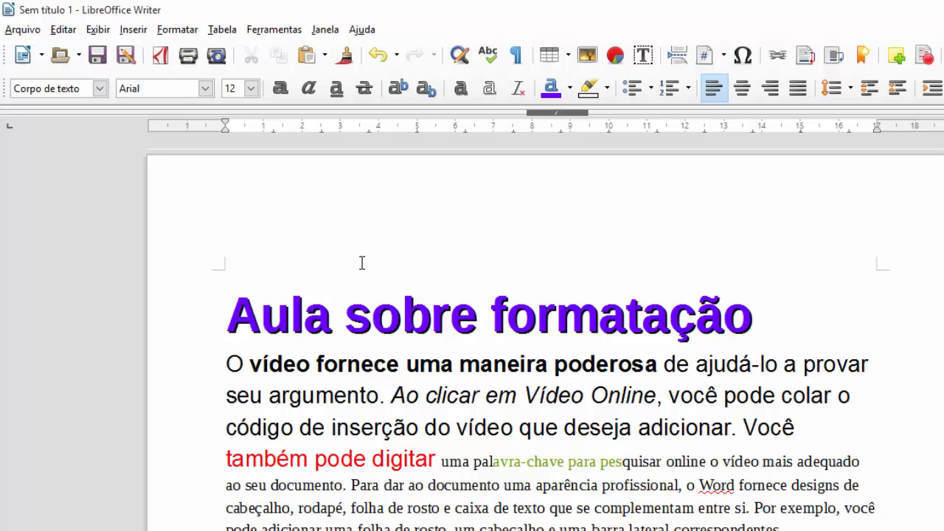
scroll(413, 402, "down", 3)
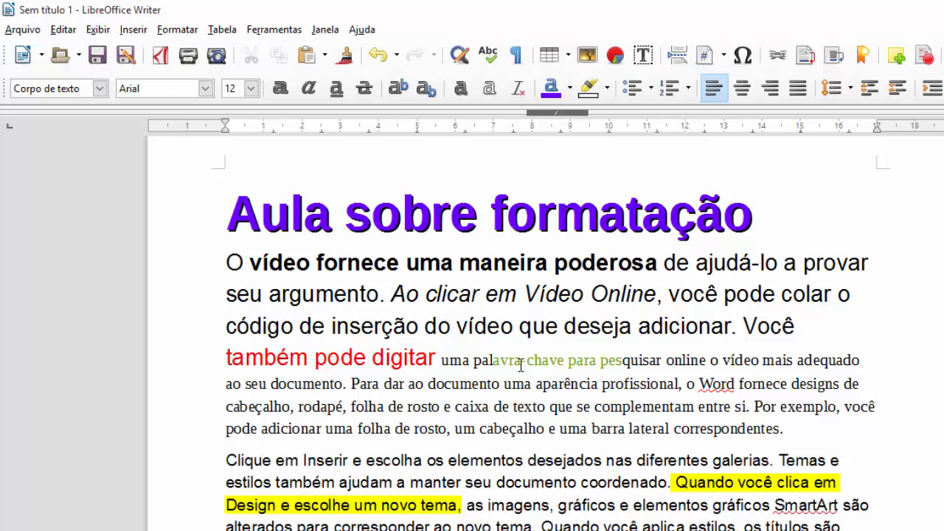
left_click(510, 429)
scroll(479, 331, "down", 1)
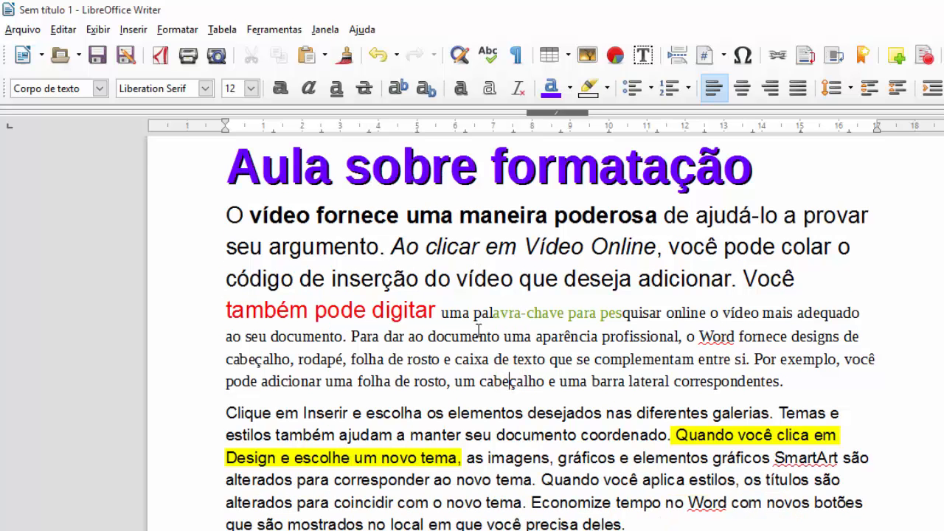
left_click_drag(435, 309, 228, 313)
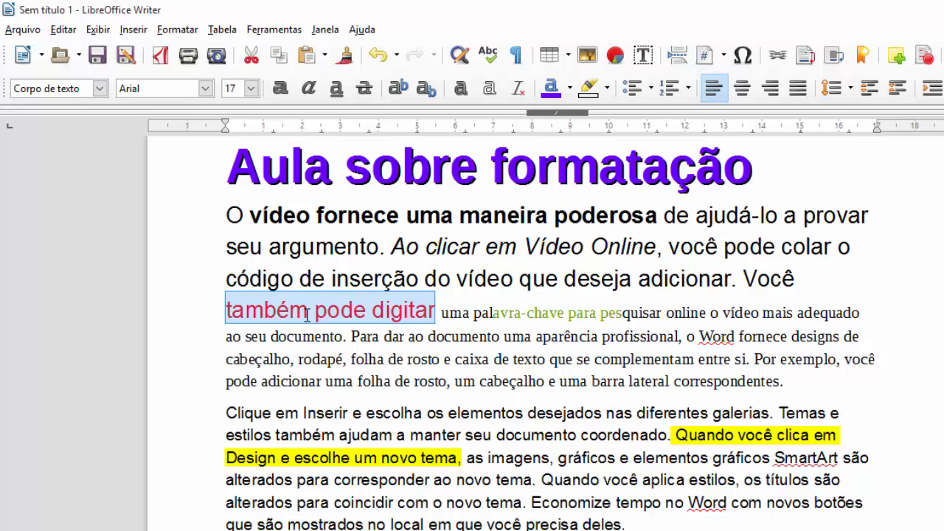
left_click(347, 63)
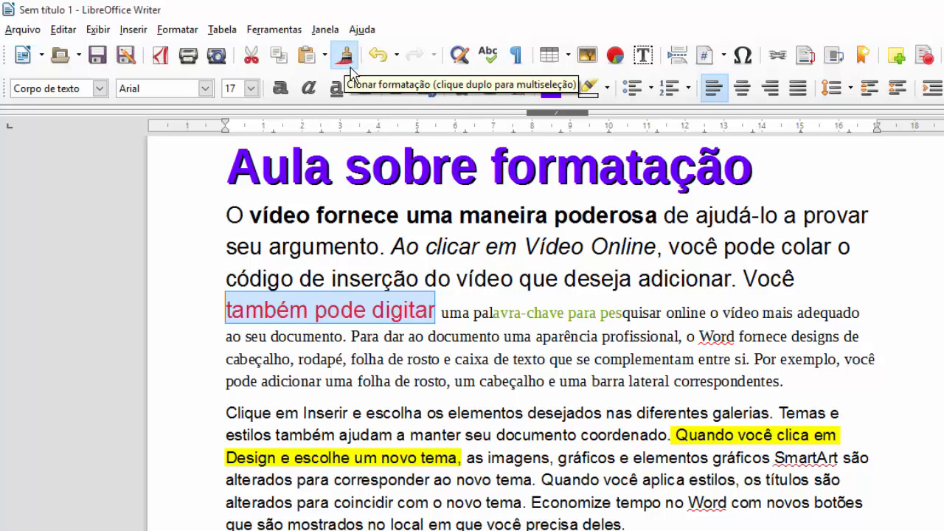
scroll(497, 480, "down", 8)
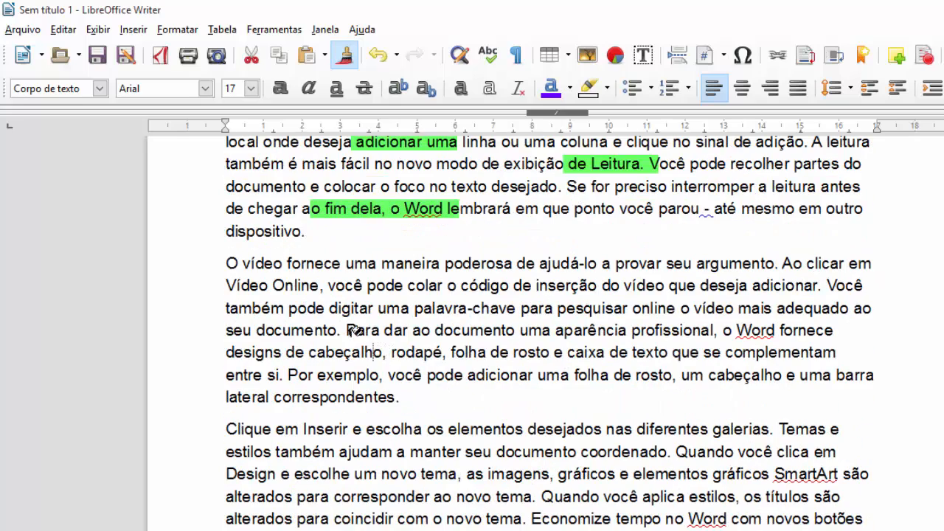
mouse_move(349, 330)
left_mouse_down()
mouse_move(531, 330)
mouse_move(715, 306)
mouse_move(723, 329)
left_mouse_up()
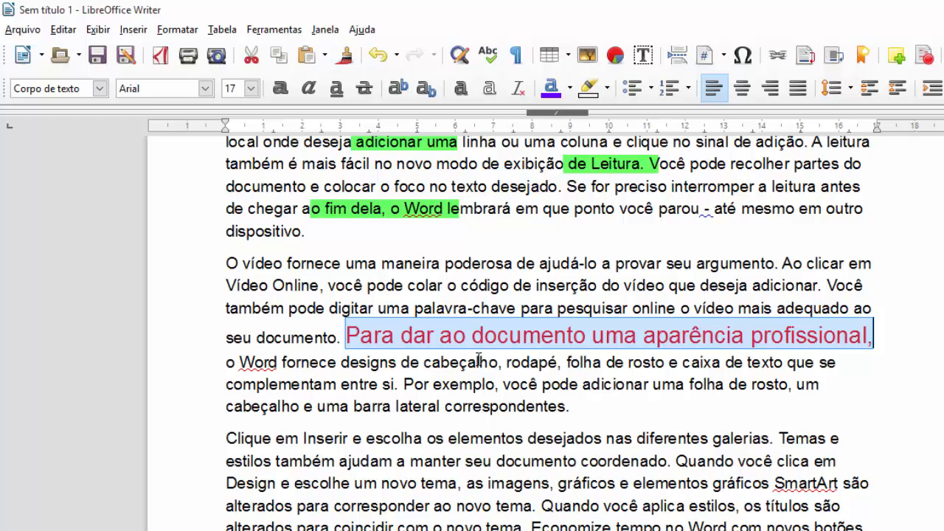
scroll(506, 359, "up", 5)
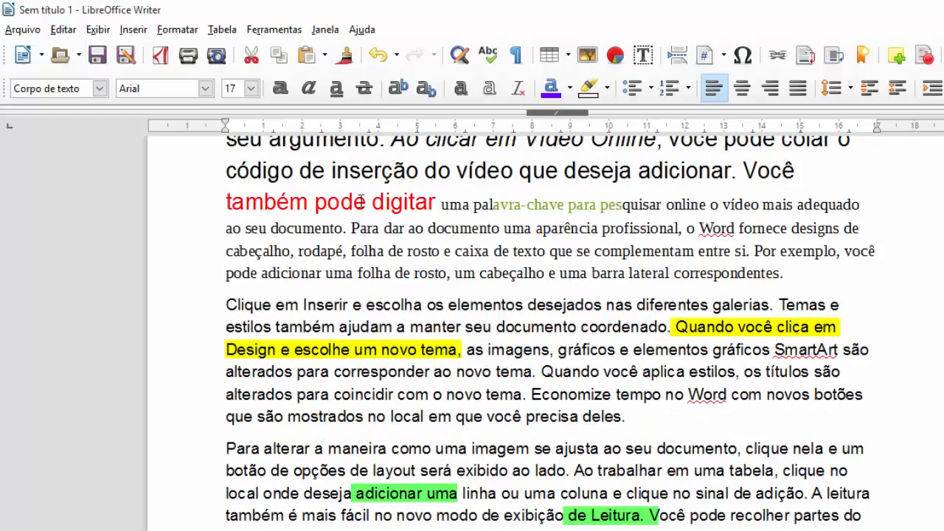
scroll(360, 200, "down", 4)
left_click(594, 438)
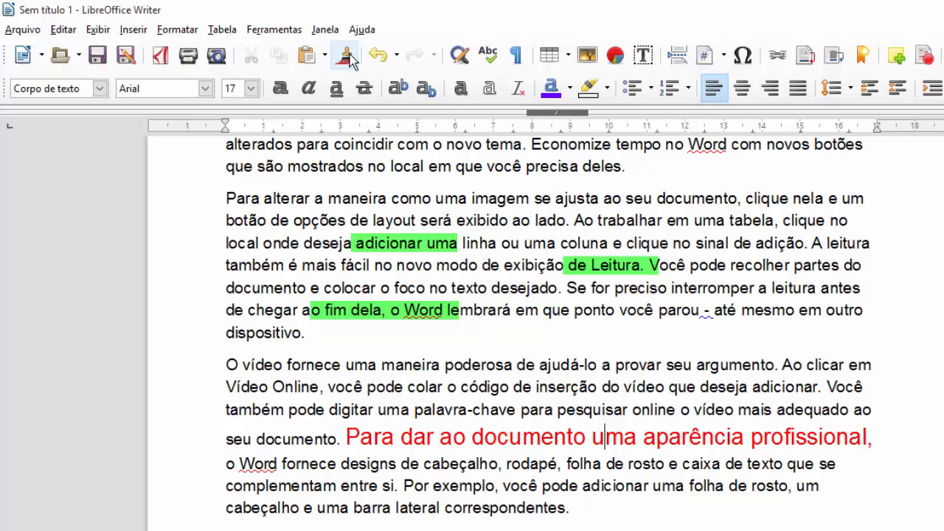
Step: Clone the title's formatting in multiple-selection mode onto "caixa de texto que se" and "Clique em Inserir e escolha os elementos d"
left_click(443, 249)
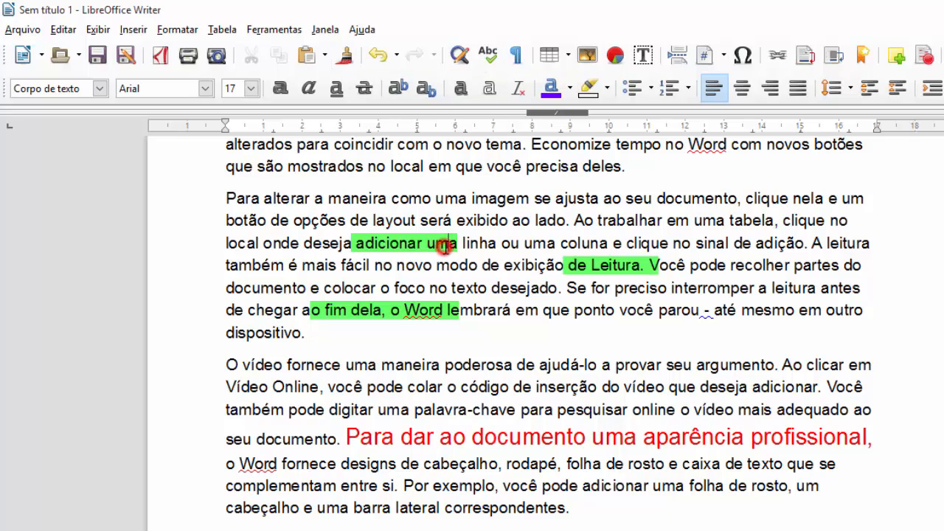
scroll(483, 321, "up", 10)
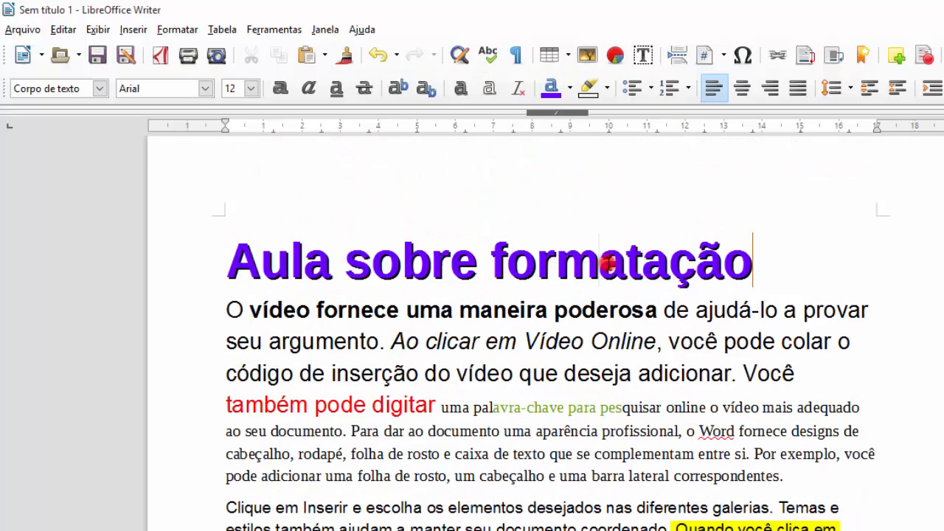
double_click(609, 262)
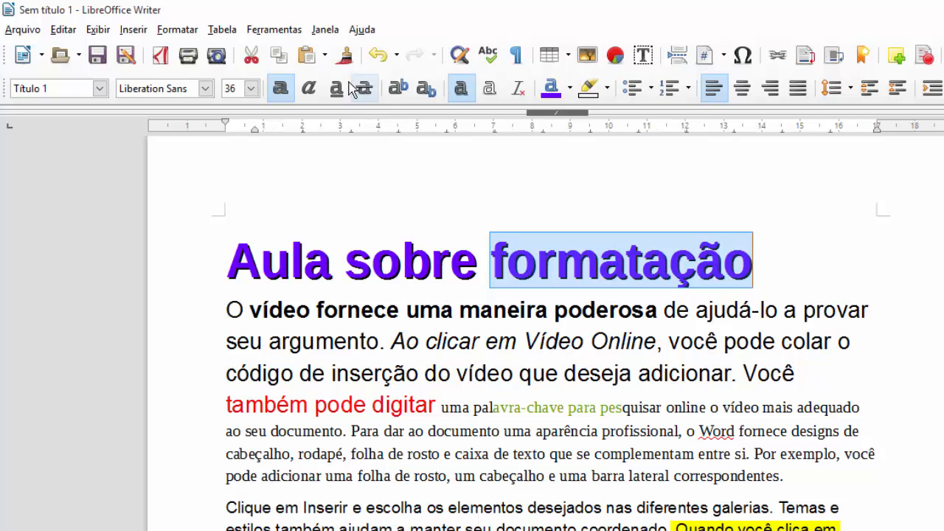
left_click(344, 55)
scroll(431, 279, "down", 2)
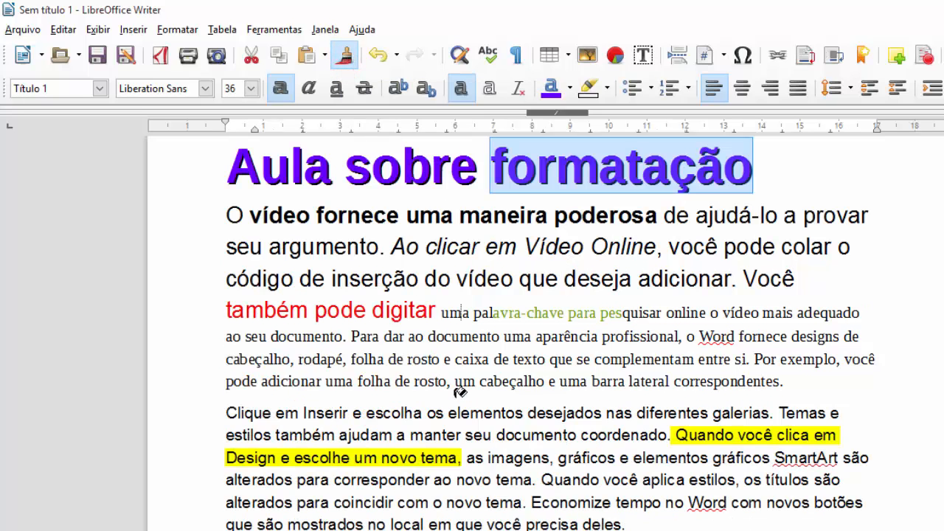
left_click_drag(453, 446, 564, 453)
scroll(585, 381, "down", 1)
scroll(585, 381, "down", 1)
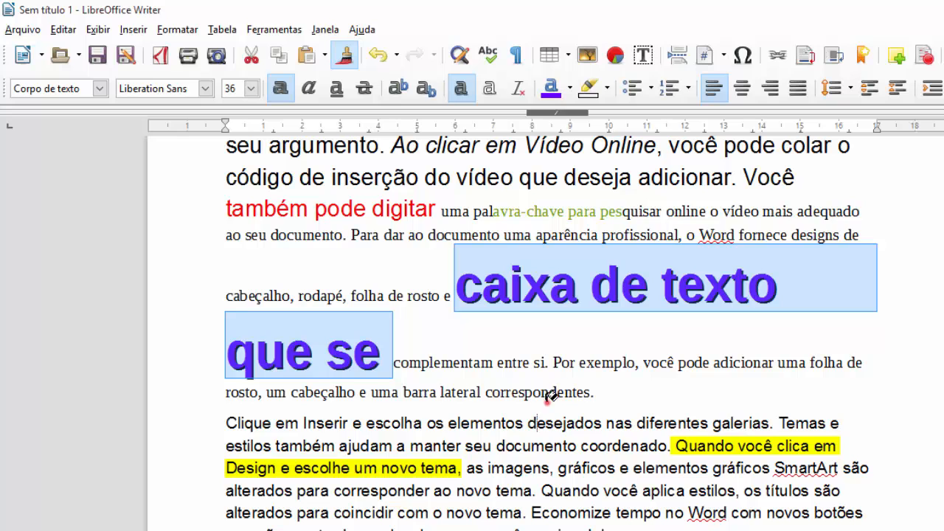
left_click_drag(397, 423, 605, 398)
scroll(605, 400, "down", 1)
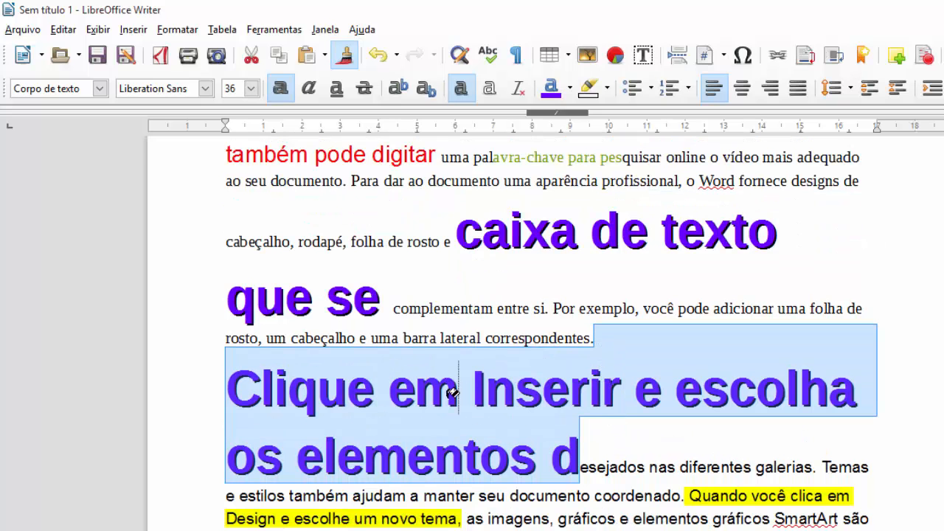
Step: Continue cloning the title's formatting onto the single words "ajusta" and "interromper", and end the cloning mode
scroll(522, 483, "down", 3)
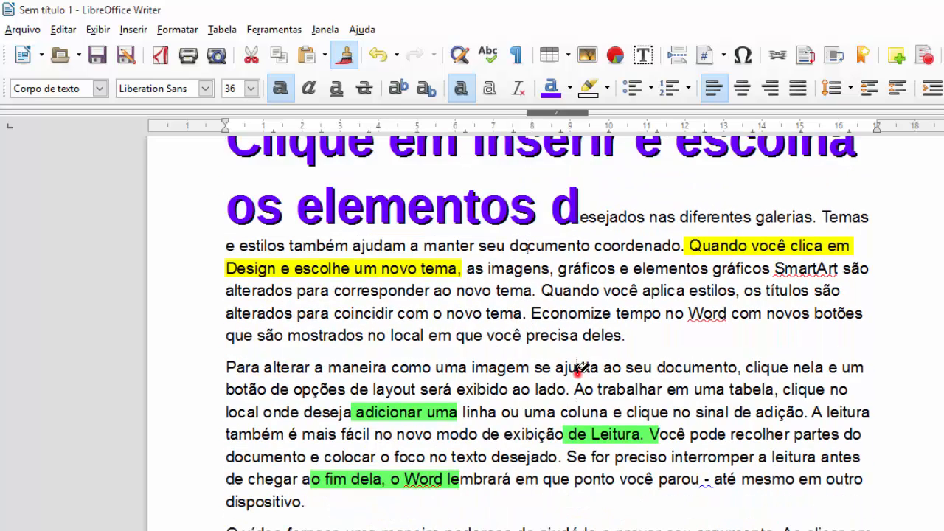
left_click(580, 371)
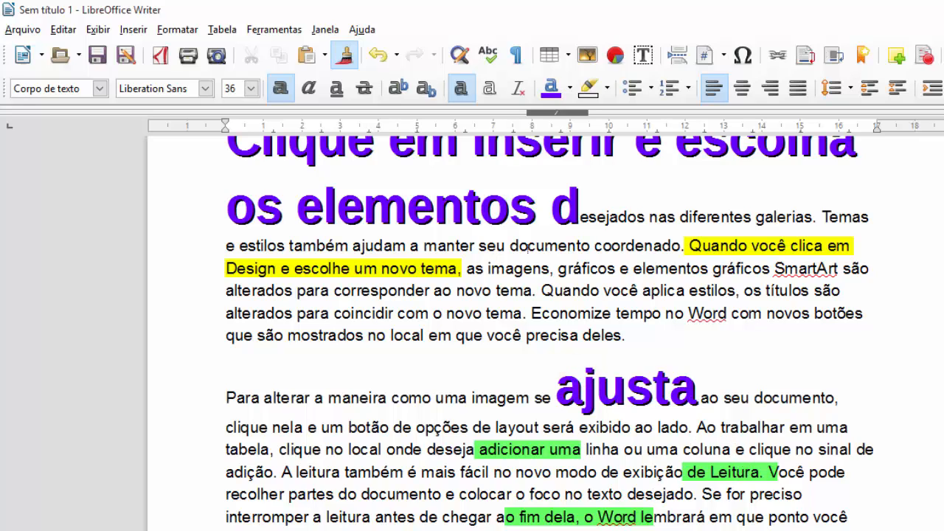
left_click(271, 517)
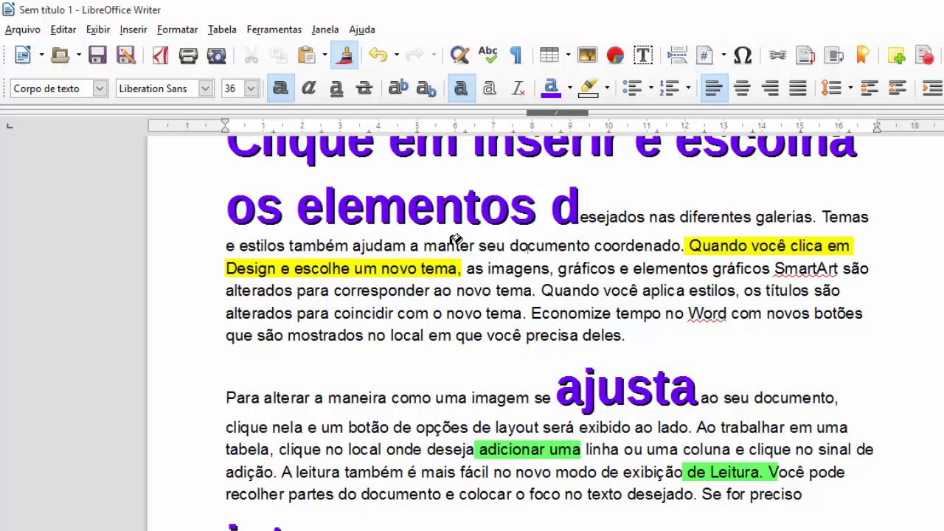
left_click(389, 270)
scroll(403, 284, "up", 5)
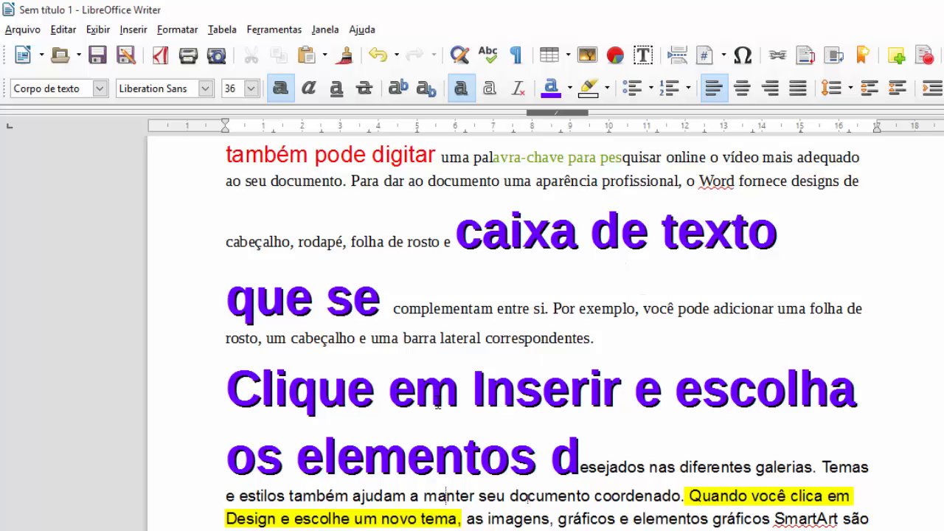
Step: Undo all the applications of the title's cloned formatting in the body text and clear the selection
key("ctrl+z")
scroll(441, 417, "up", 4)
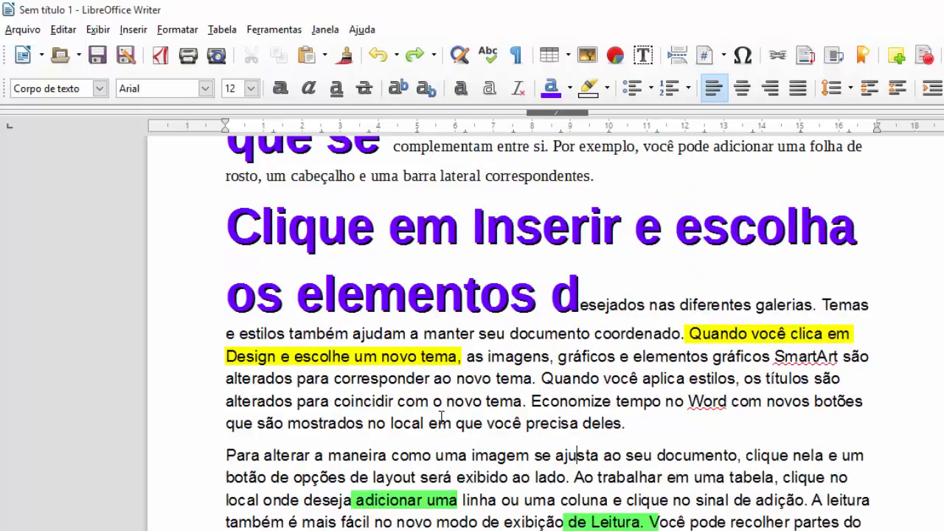
key("ctrl+z")
scroll(479, 354, "up", 3)
key("ctrl+z")
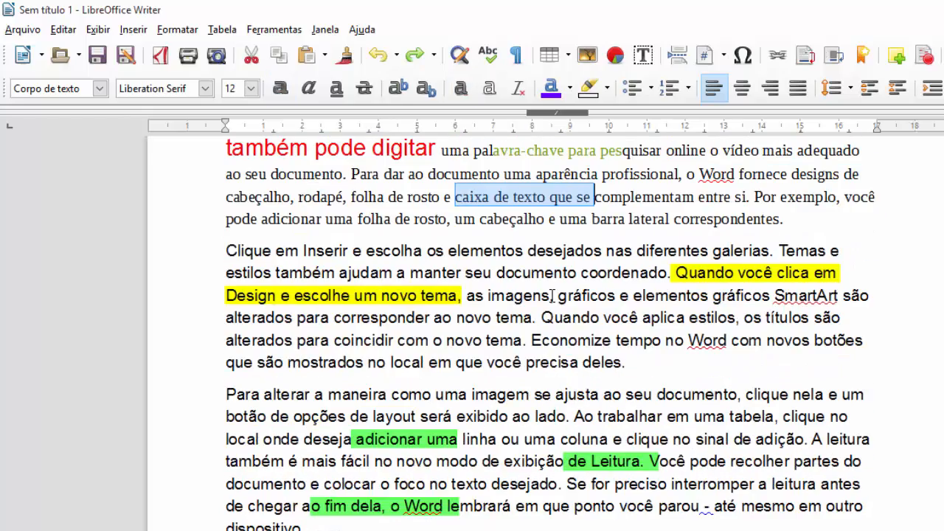
scroll(551, 295, "up", 3)
left_click(596, 300)
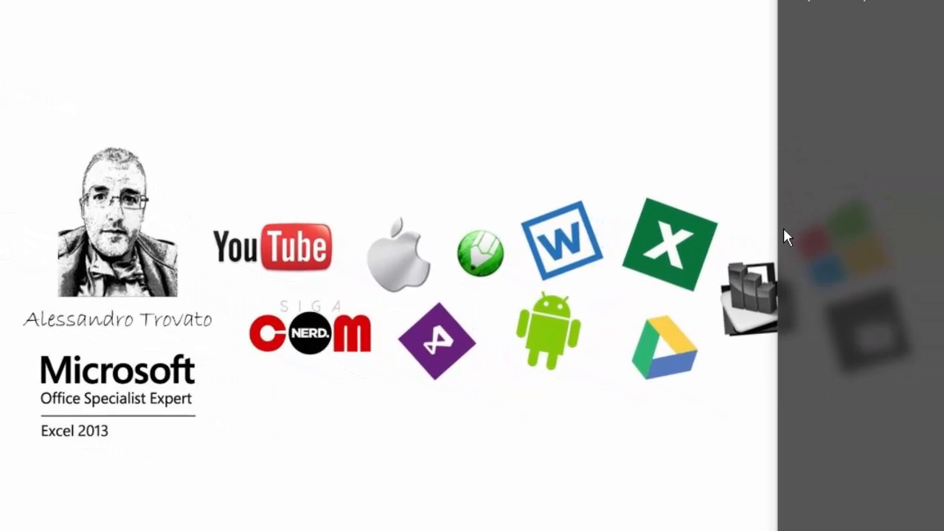
left_click(542, 174)
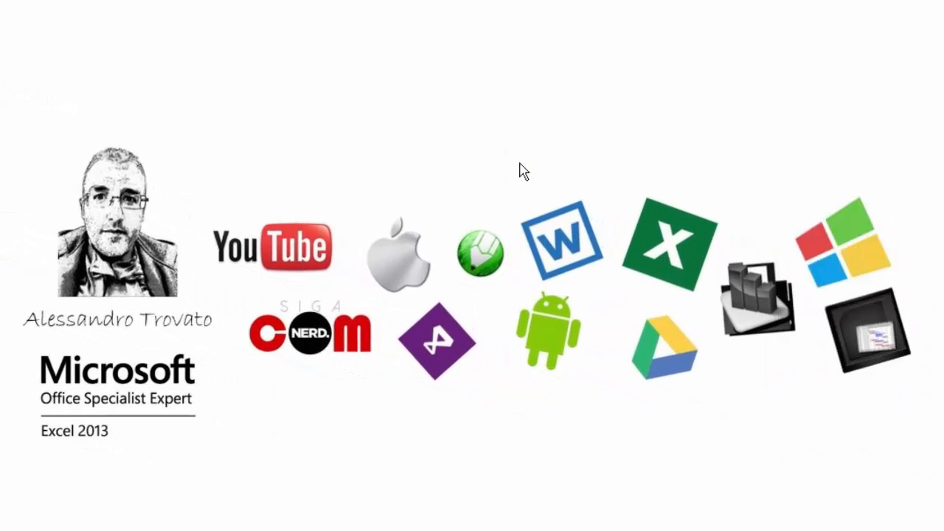